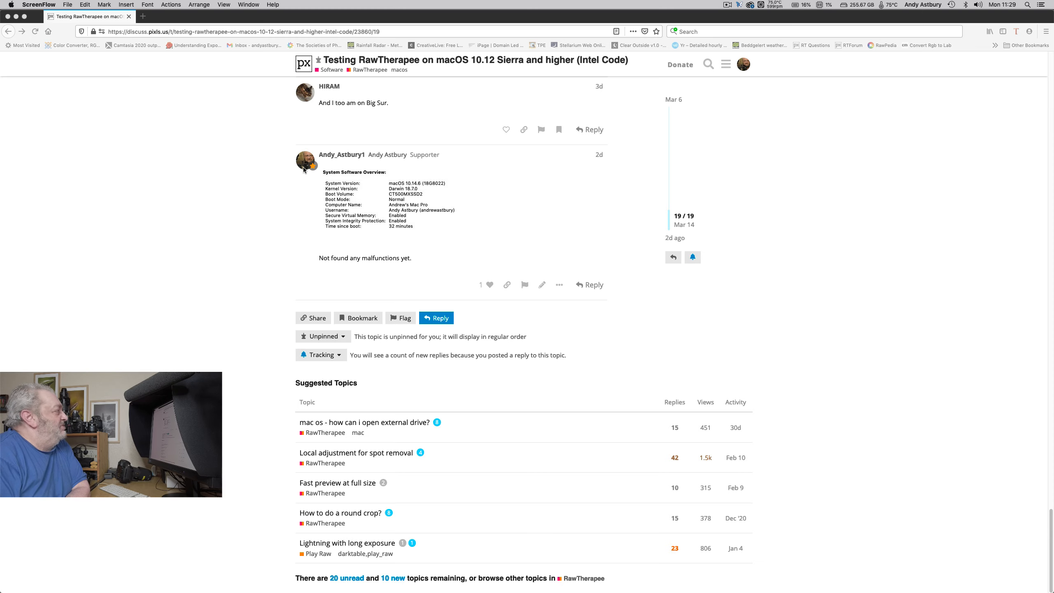
Step: Go back through the forum thread to the first post with the RawTherapee macOS 10.12 build download link
{"action": "scroll", "coordinate": [201, 162], "scroll_direction": "up", "scroll_amount": 2}
{"action": "scroll", "coordinate": [201, 163], "scroll_direction": "up", "scroll_amount": 10}
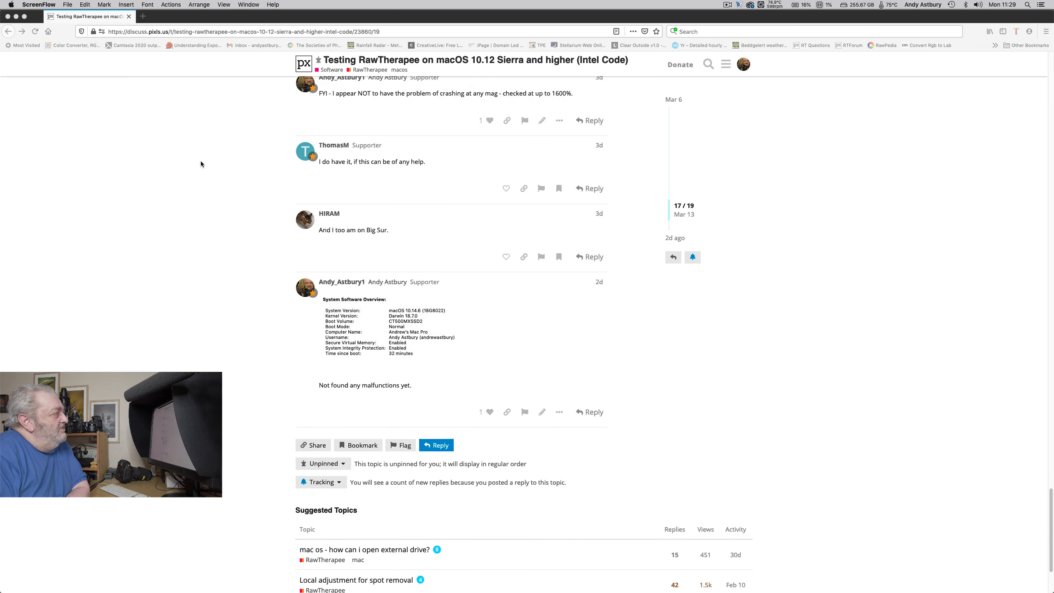
{"action": "scroll", "coordinate": [201, 163], "scroll_direction": "up", "scroll_amount": 12}
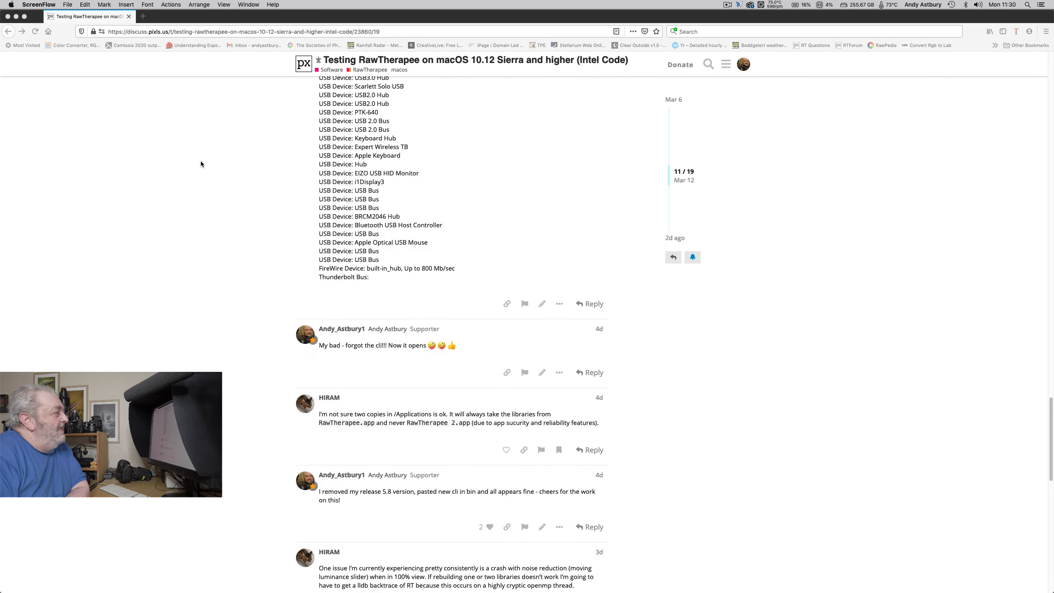
{"action": "scroll", "coordinate": [201, 164], "scroll_direction": "up", "scroll_amount": 1}
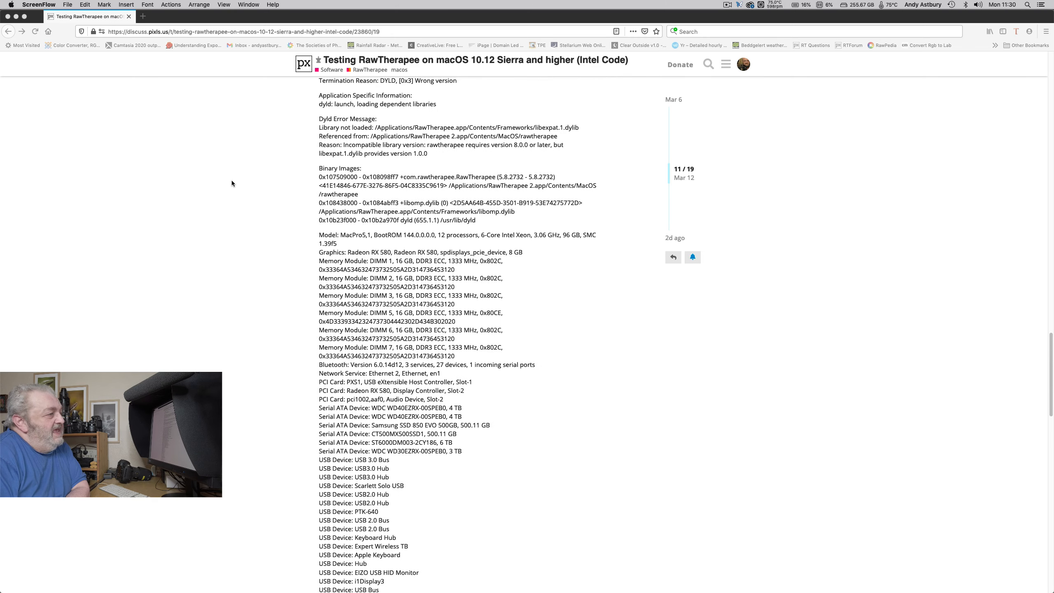
{"action": "left_click", "coordinate": [1051, 397]}
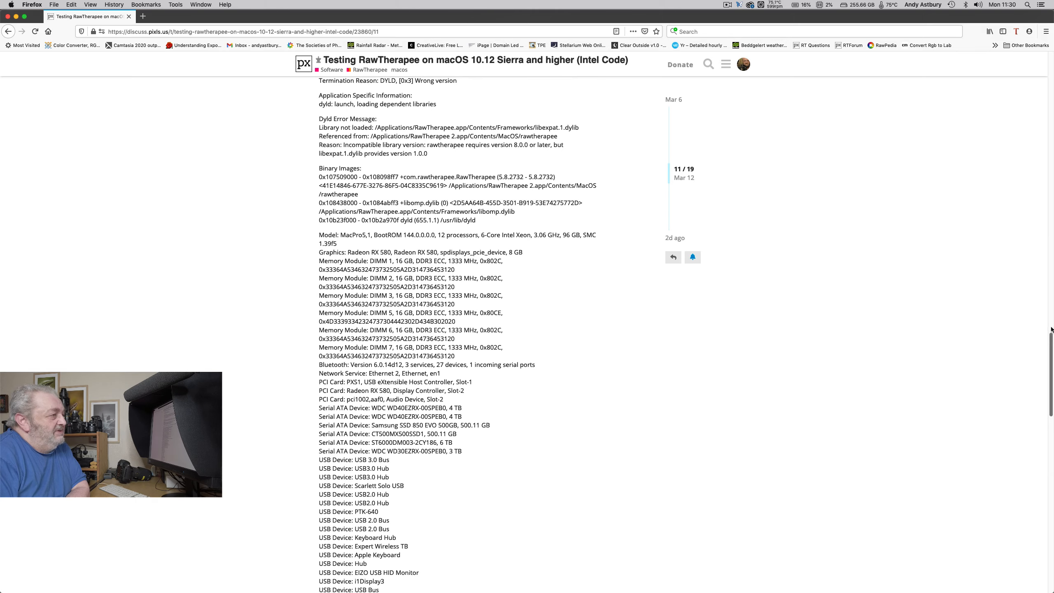
{"action": "left_click_drag", "start_coordinate": [1051, 339], "coordinate": [1048, 60]}
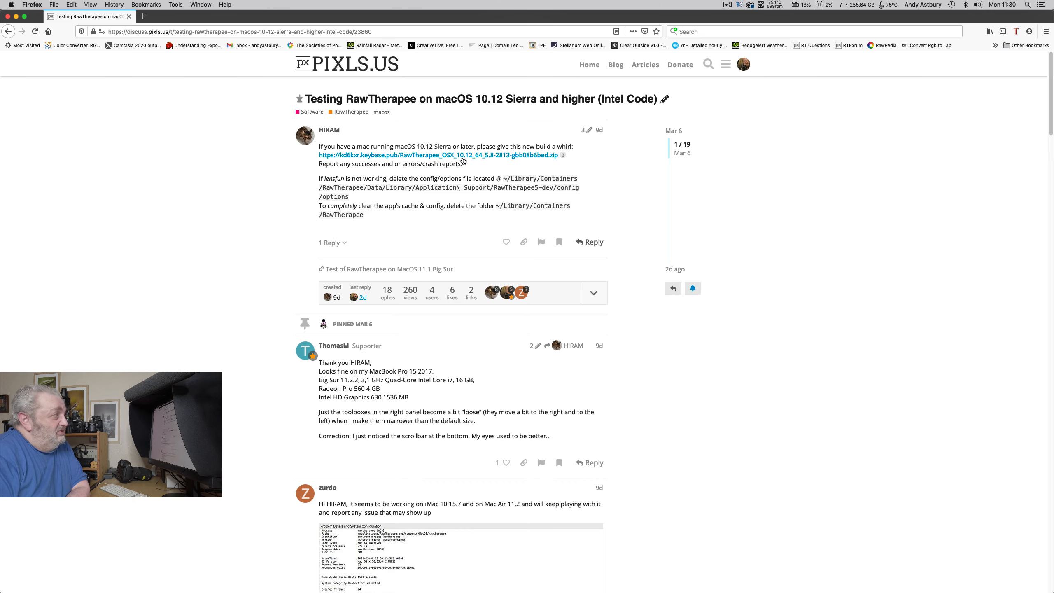
Step: Read through the thread's replies down to the post with the updated RawTherapee build link and known issues
{"action": "scroll", "coordinate": [454, 160], "scroll_direction": "down", "scroll_amount": 5}
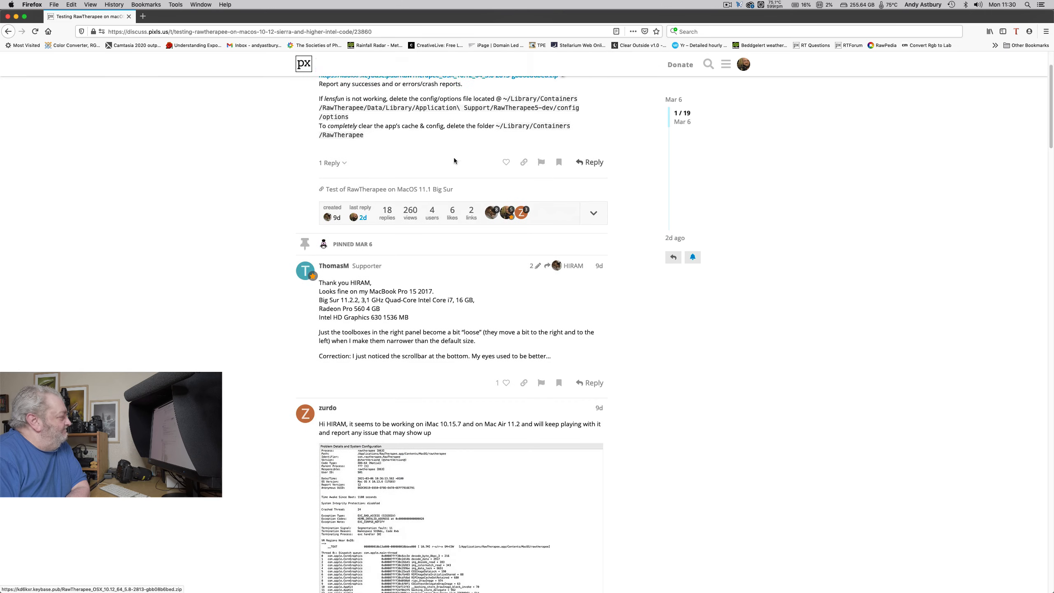
{"action": "scroll", "coordinate": [454, 158], "scroll_direction": "down", "scroll_amount": 10}
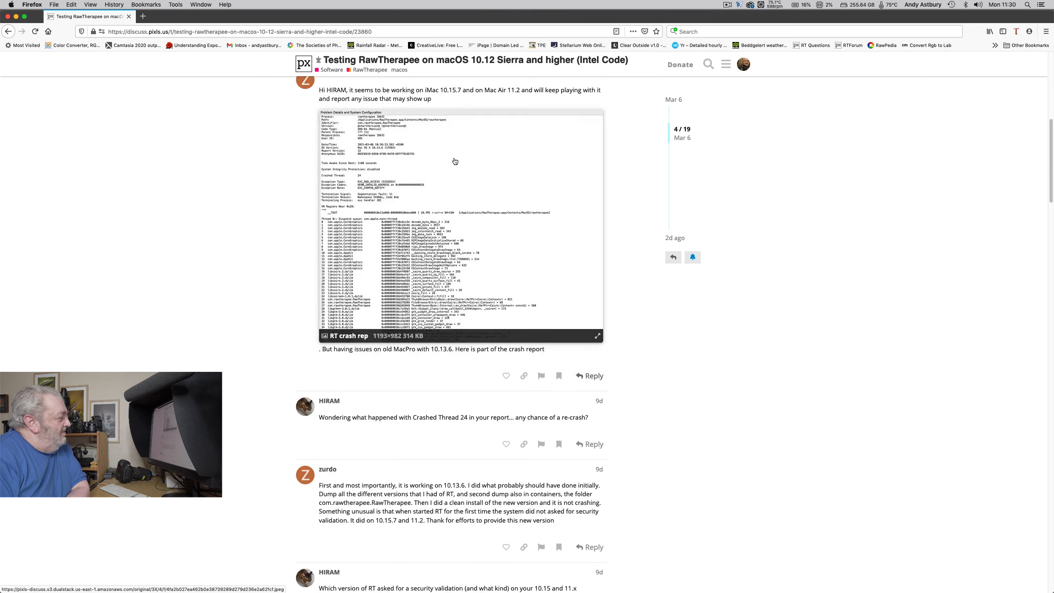
{"action": "scroll", "coordinate": [455, 161], "scroll_direction": "down", "scroll_amount": 9}
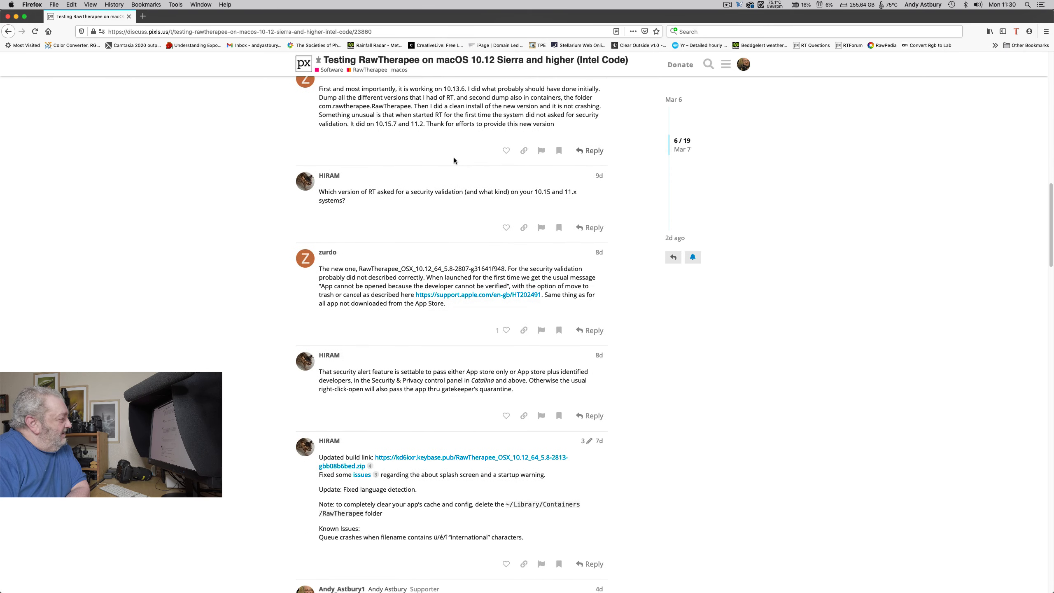
{"action": "scroll", "coordinate": [453, 161], "scroll_direction": "down", "scroll_amount": 7}
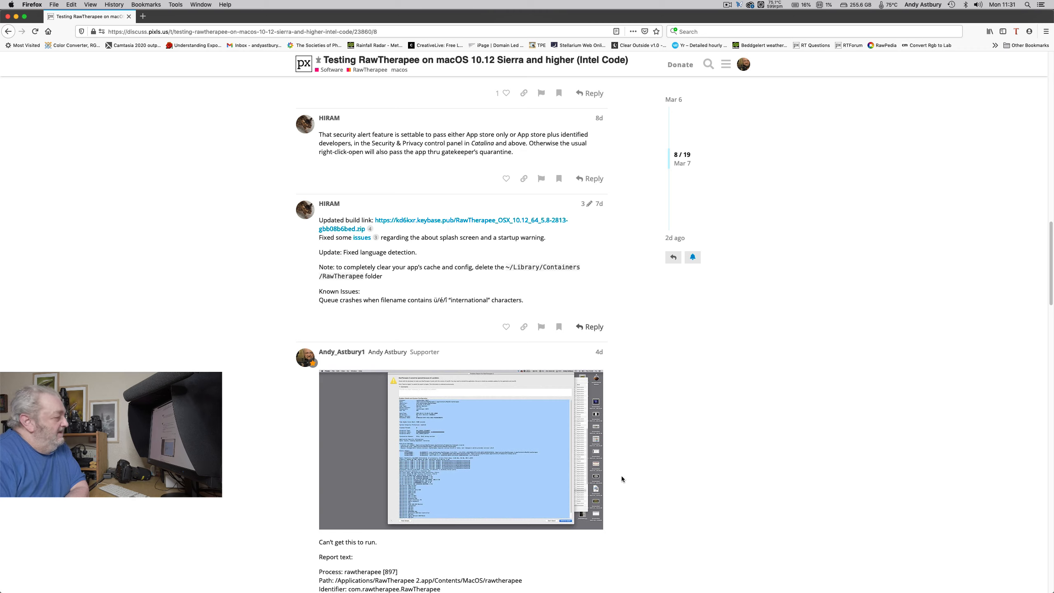
Step: Open the Downloads folder in Finder and select RawTherapee_OSX_10.12_64_5.8-2813-gbb08b6bed.zip
{"action": "mouse_move", "coordinate": [731, 590]}
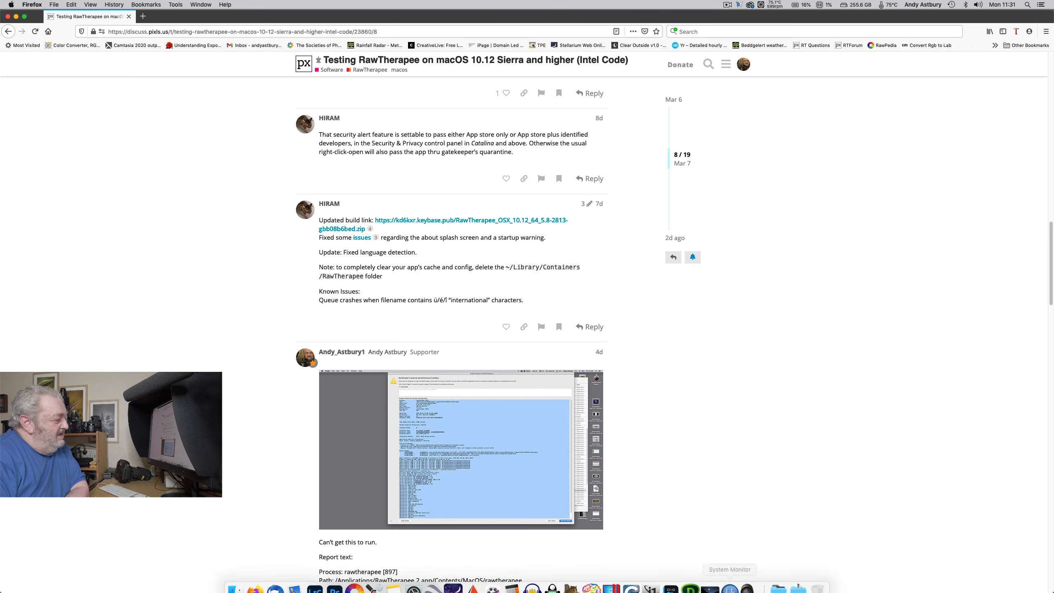
{"action": "left_click", "coordinate": [797, 581]}
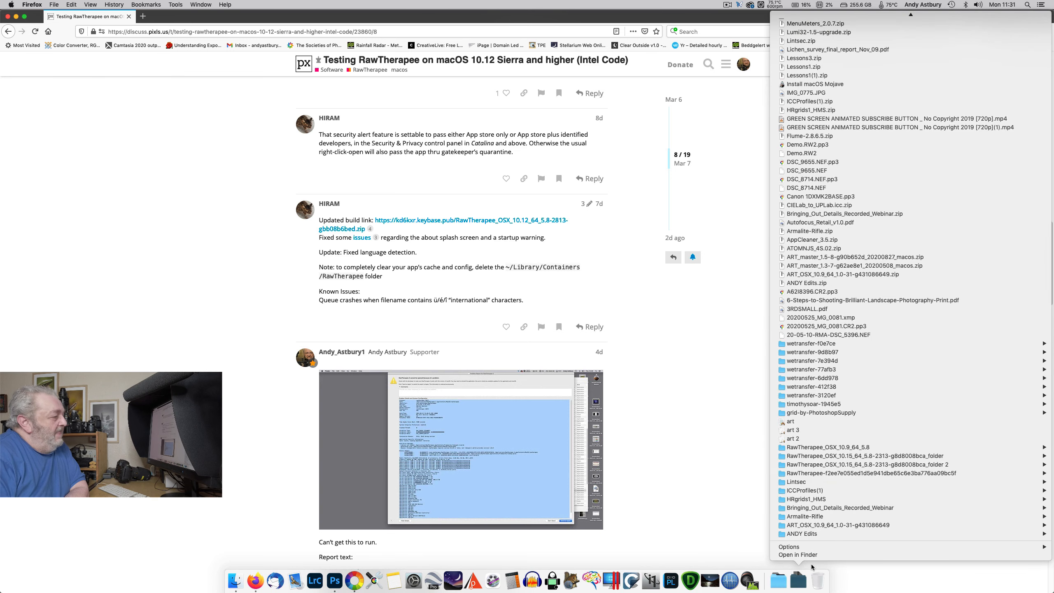
{"action": "left_click", "coordinate": [805, 555]}
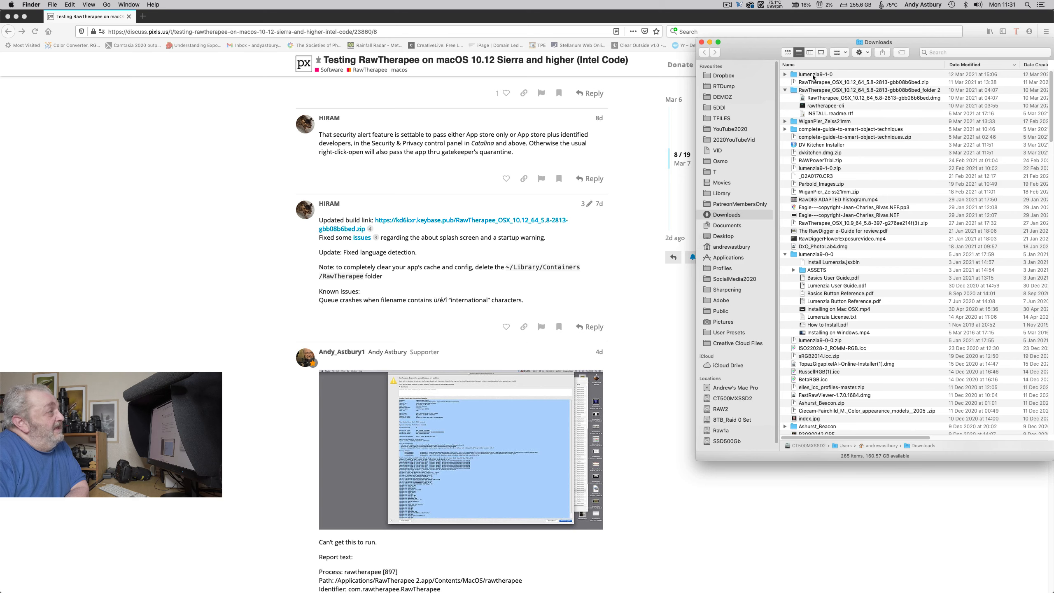
{"action": "left_click", "coordinate": [823, 83]}
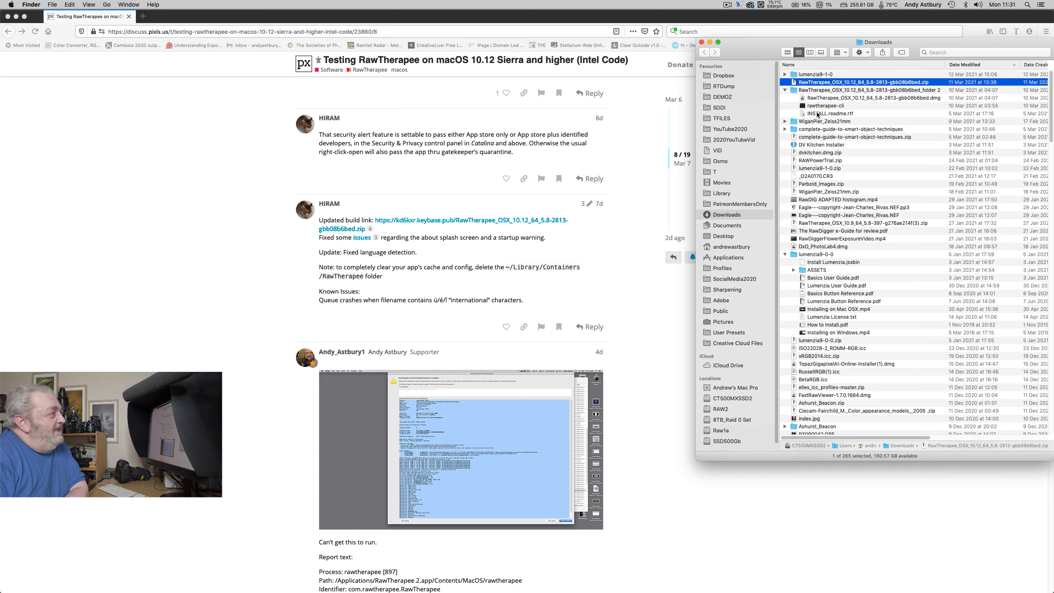
Step: Open INSTALL.readme.rtf from the extracted build folder, read the installation instructions, and quit TextEdit
{"action": "left_click", "coordinate": [816, 115]}
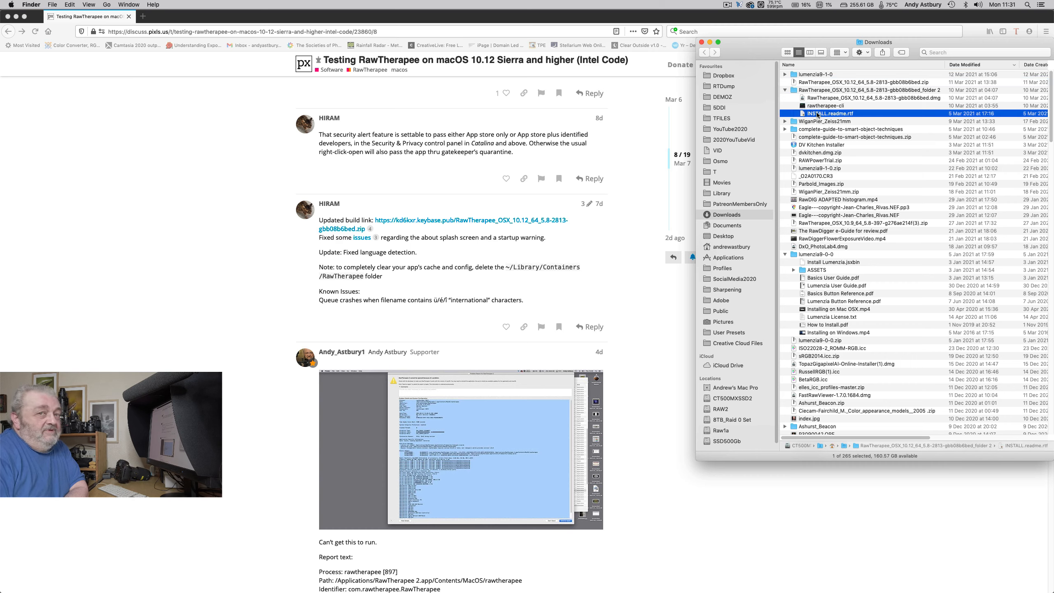
{"action": "double_click", "coordinate": [817, 114]}
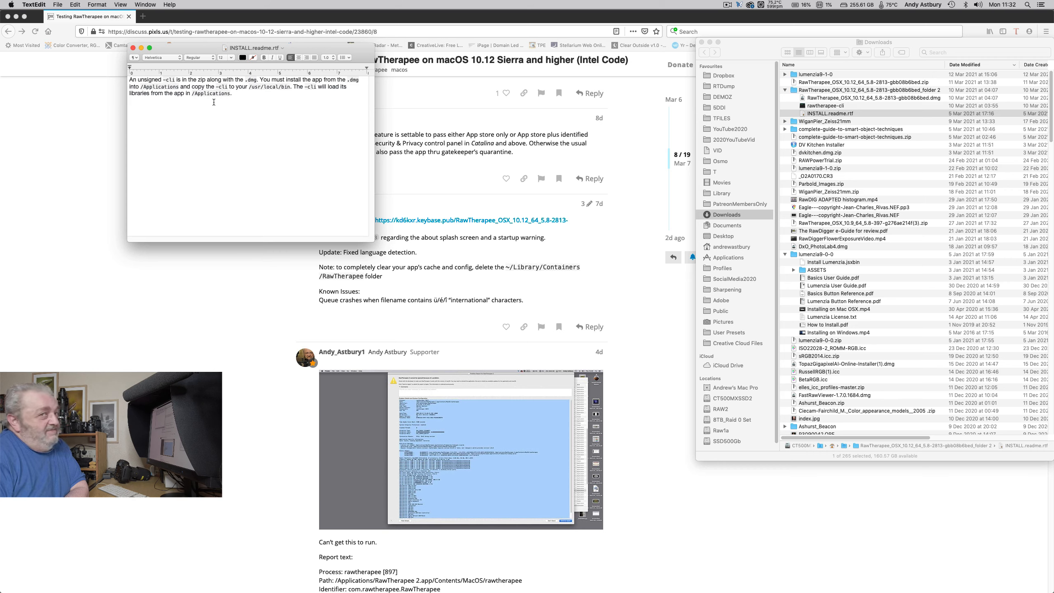
{"action": "left_click", "coordinate": [133, 48]}
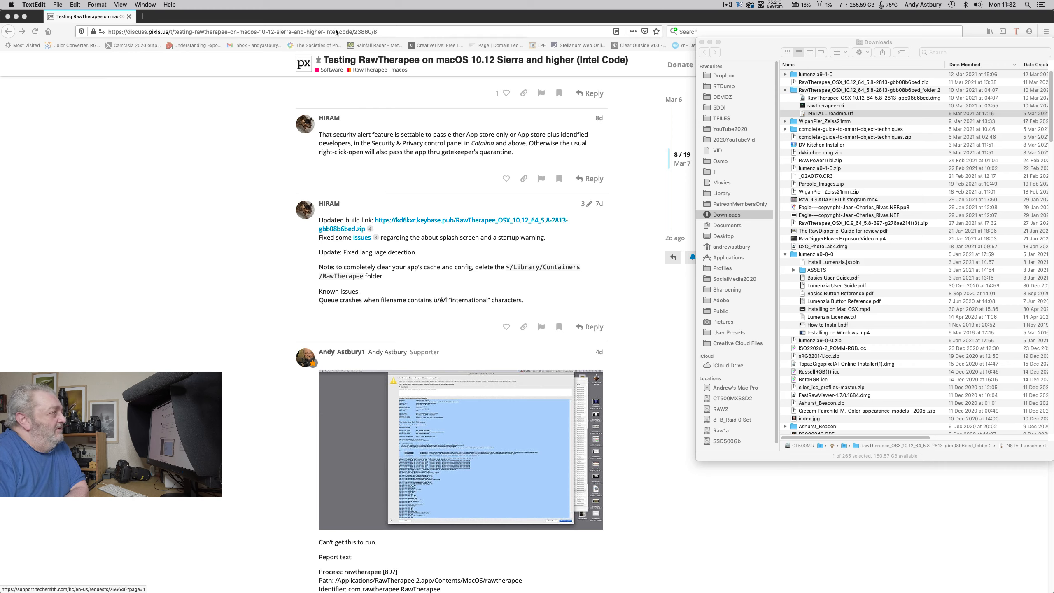
{"action": "key", "text": "super+q"}
Step: Select the RawTherapee .dmg in the build folder, then launch AppCleaner to view its app drop area and close it
{"action": "left_click", "coordinate": [859, 98]}
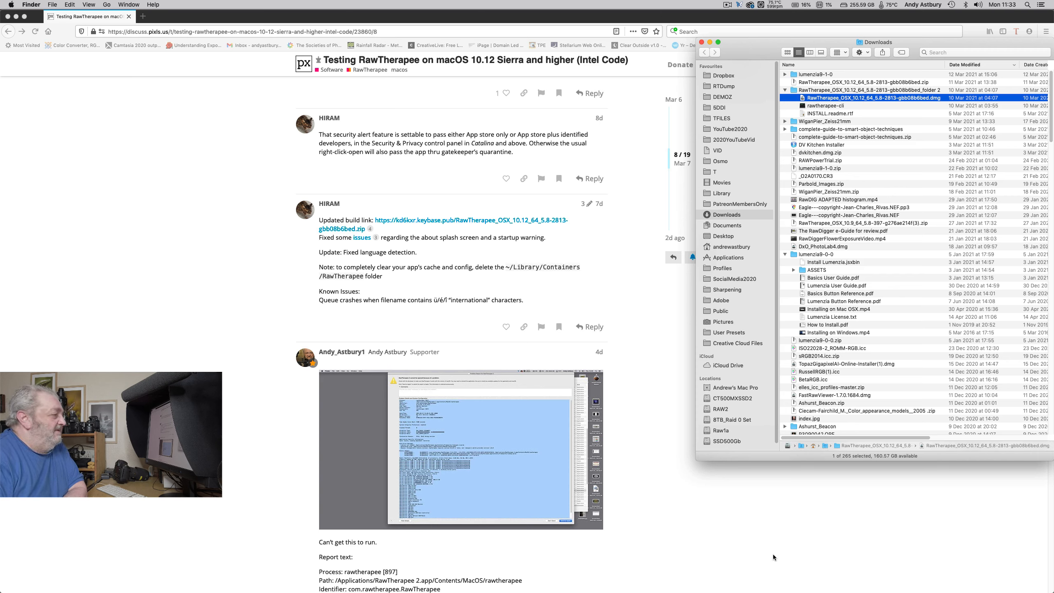
{"action": "mouse_move", "coordinate": [776, 590]}
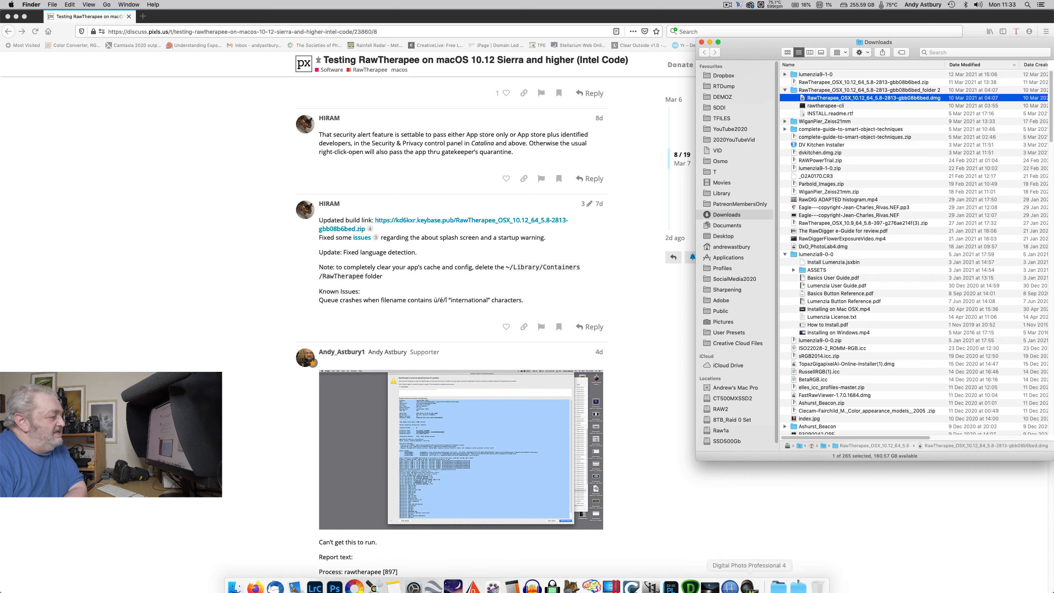
{"action": "left_click", "coordinate": [780, 583]}
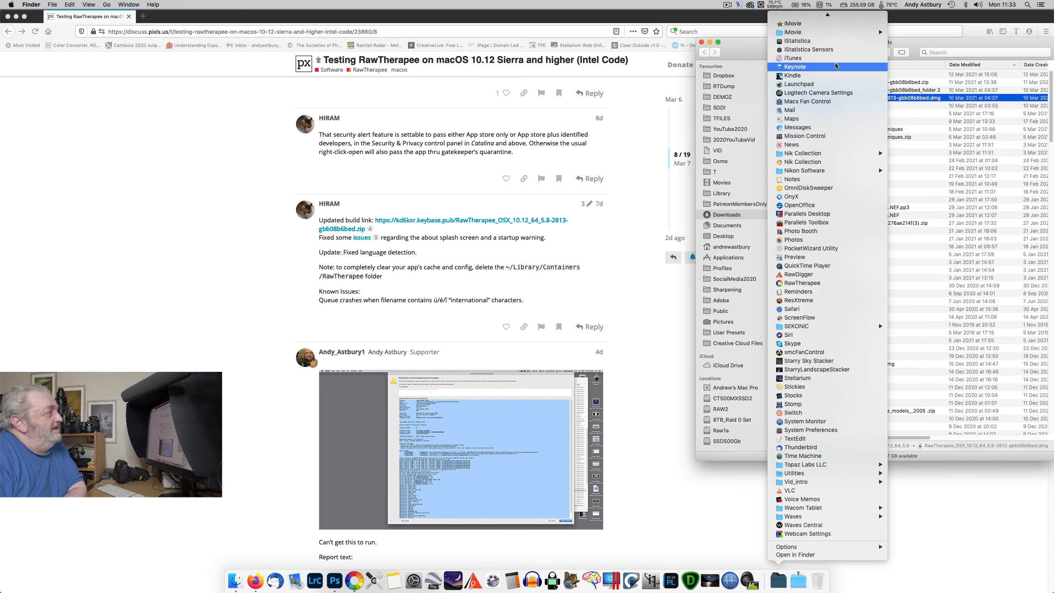
{"action": "scroll", "coordinate": [823, 58], "scroll_direction": "up", "scroll_amount": 20}
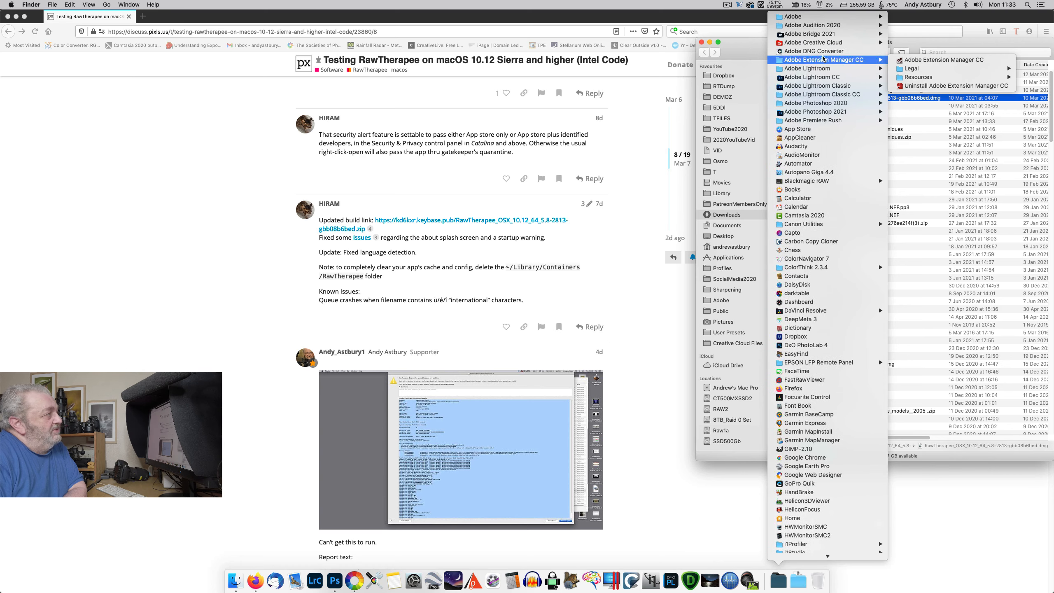
{"action": "left_click", "coordinate": [795, 137]}
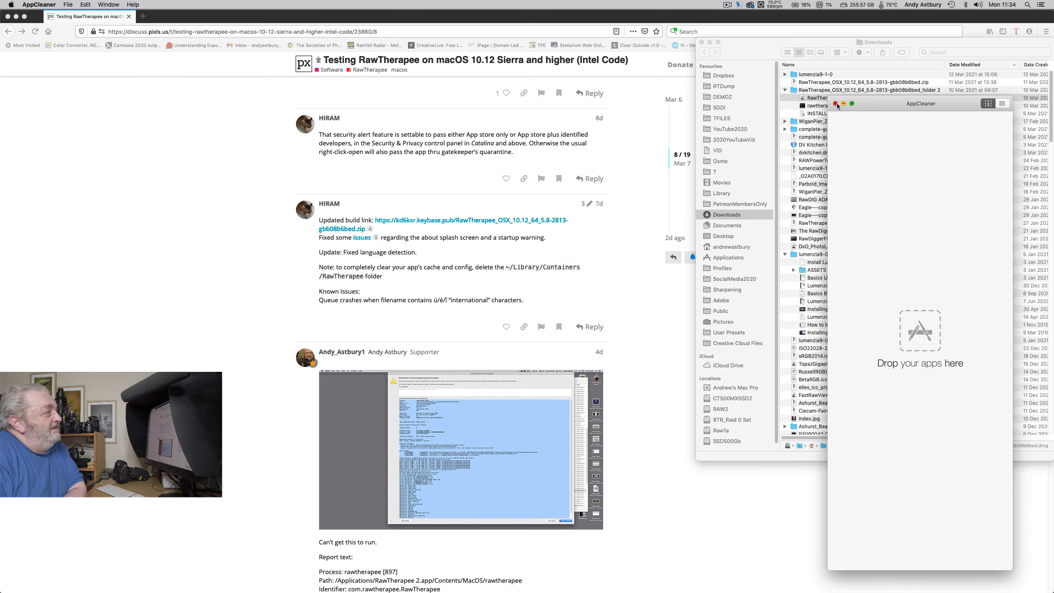
{"action": "left_click", "coordinate": [836, 104]}
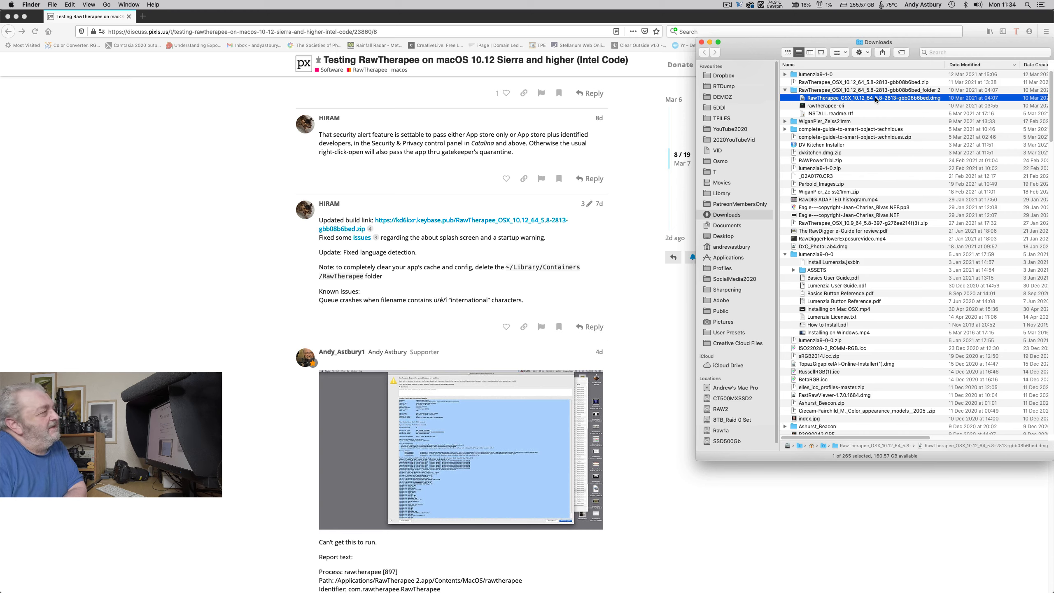
Step: Copy the rawtherapee-cli file from the extracted RawTherapee build folder
{"action": "left_click", "coordinate": [827, 107]}
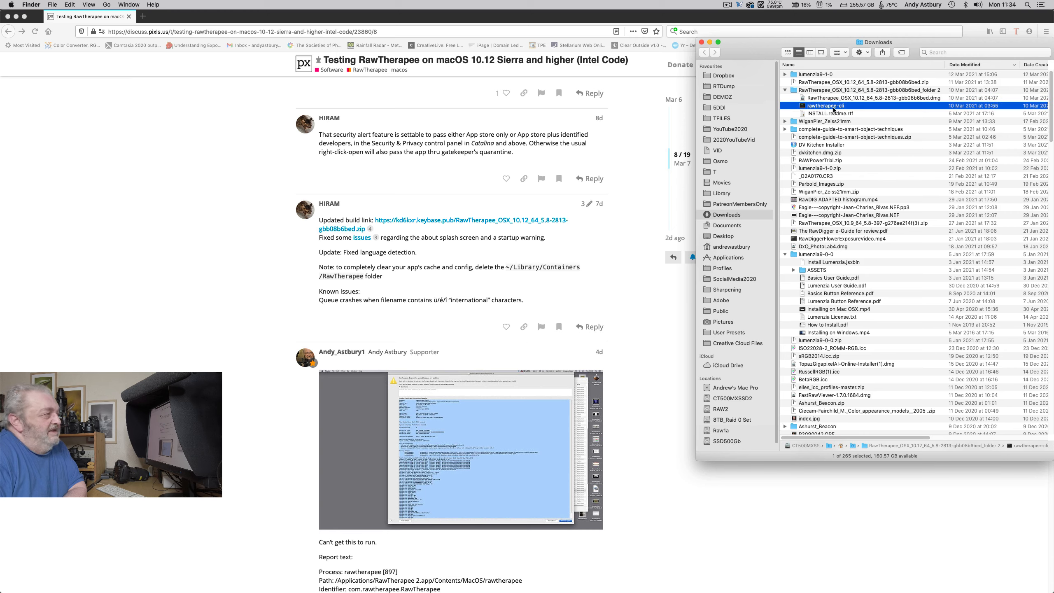
{"action": "right_click", "coordinate": [829, 108]}
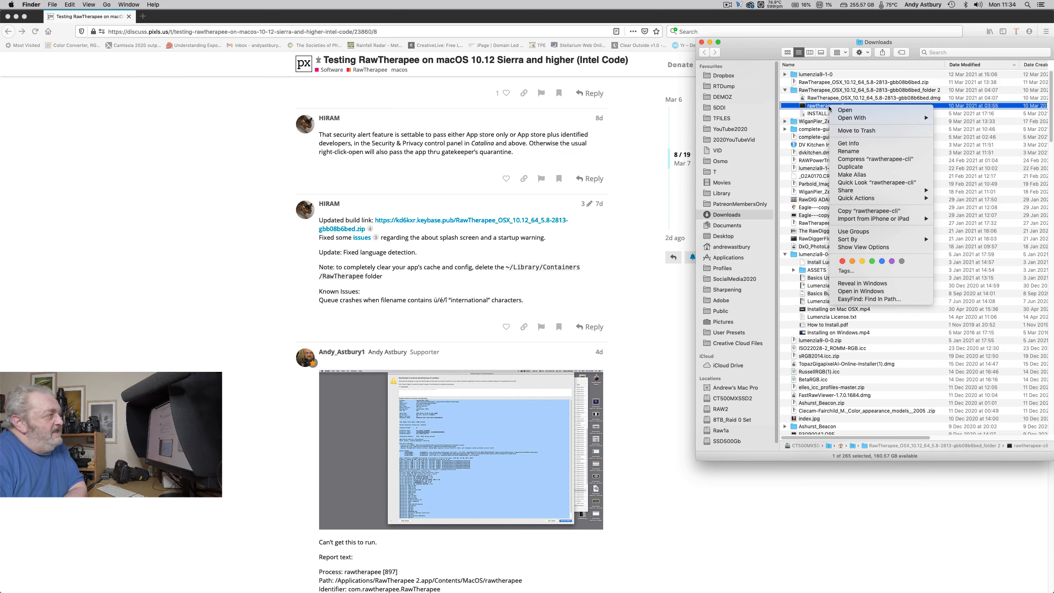
{"action": "left_click", "coordinate": [846, 210]}
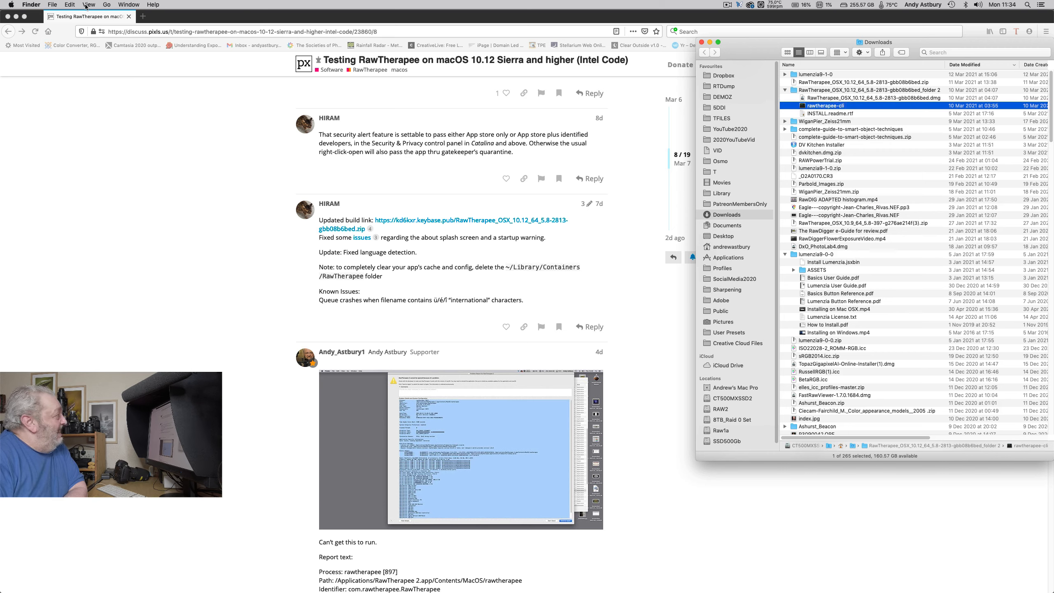
Step: Go to the folder /usr/local/bin, check it for the rawtherapee-cli file, and close the Finder window
{"action": "left_click", "coordinate": [106, 5]}
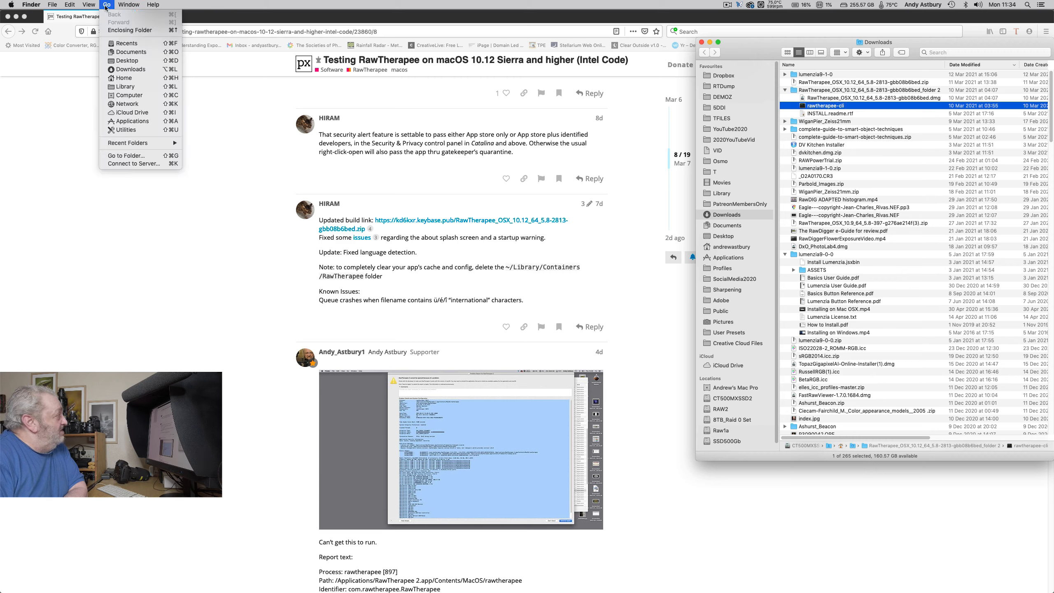
{"action": "left_click", "coordinate": [115, 156]}
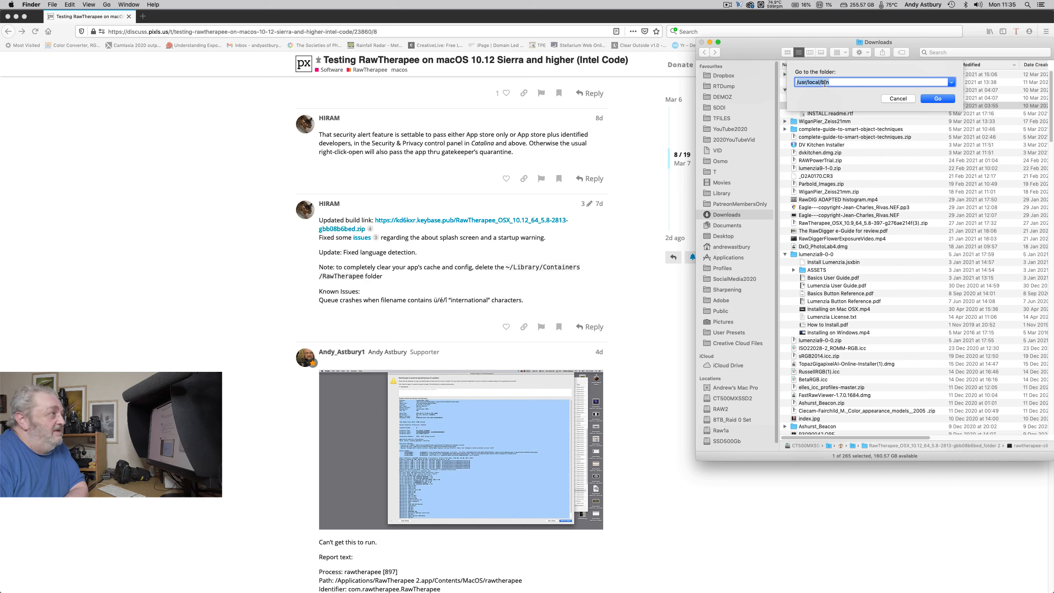
{"action": "left_click", "coordinate": [931, 98]}
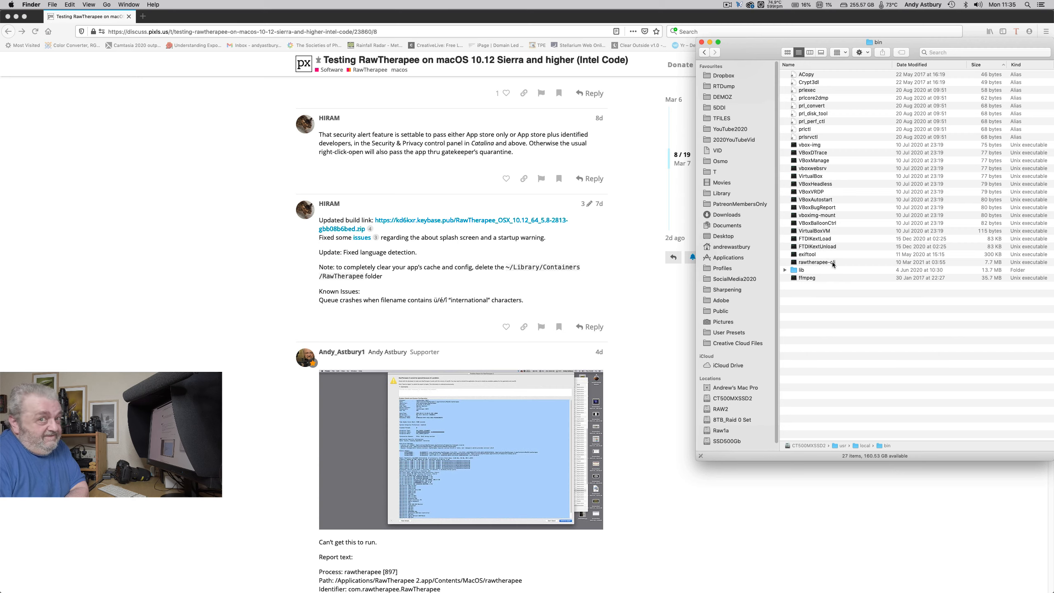
{"action": "left_click", "coordinate": [701, 42]}
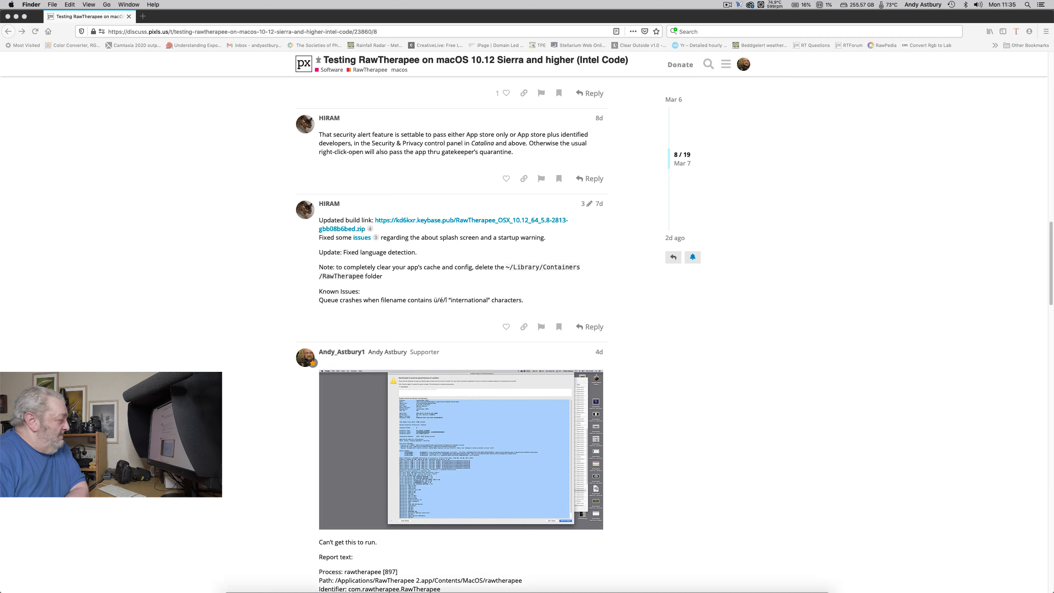
Step: Switch to RawTherapee and enable Local Adjustments for the photo _D4R0006.NEF with the whole image in view
{"action": "mouse_move", "coordinate": [354, 581]}
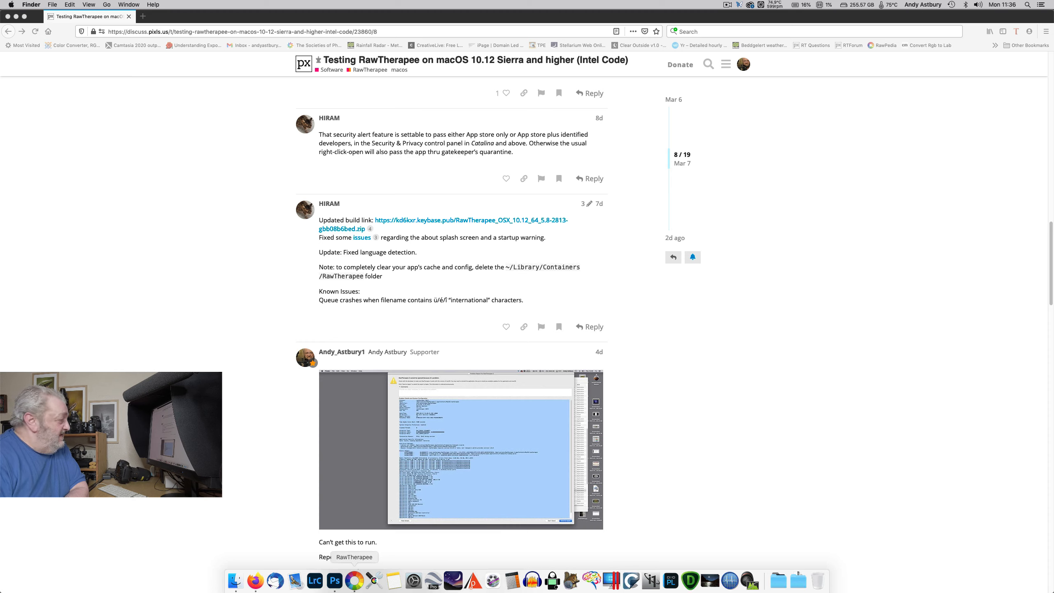
{"action": "left_click", "coordinate": [354, 585]}
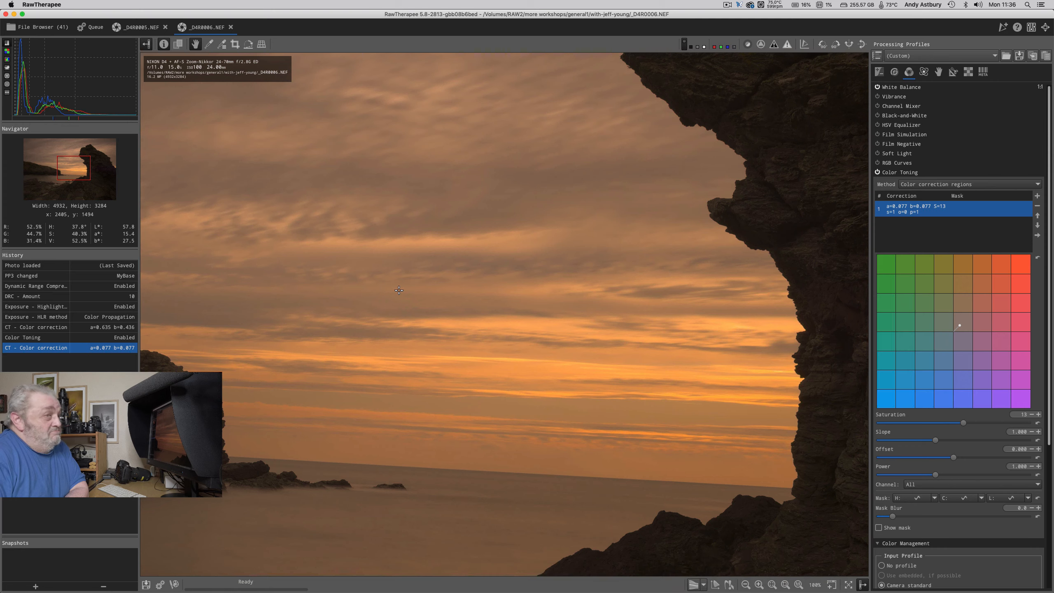
{"action": "key", "text": "f"}
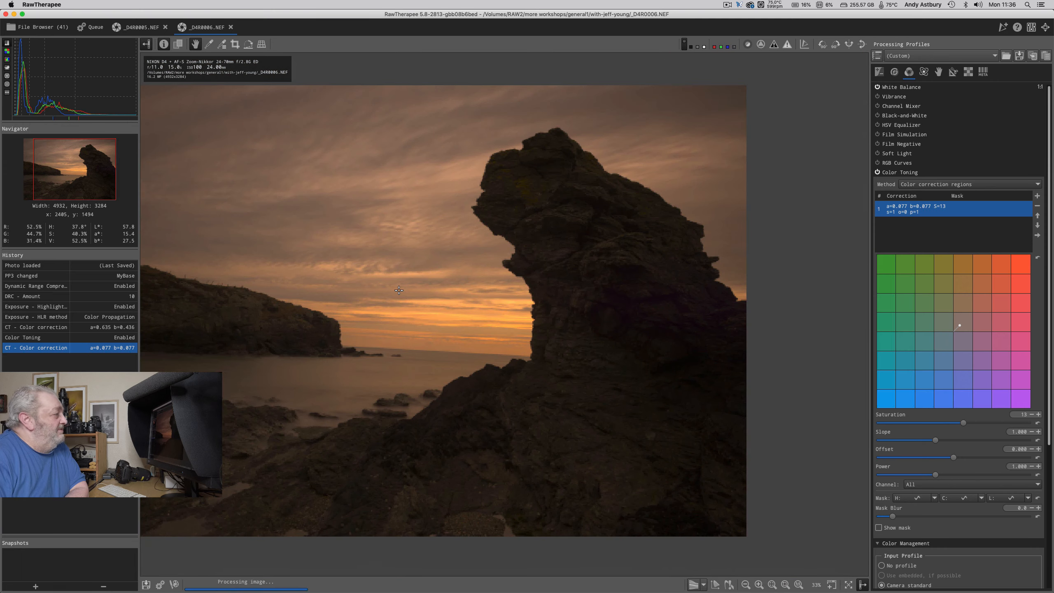
{"action": "key", "text": "minus"}
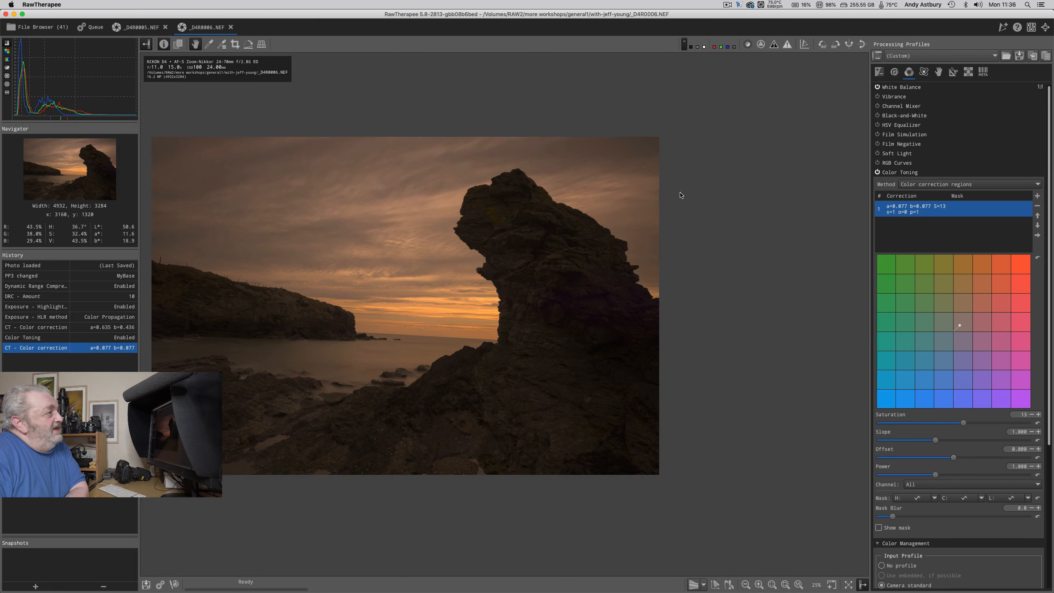
{"action": "left_click", "coordinate": [939, 72]}
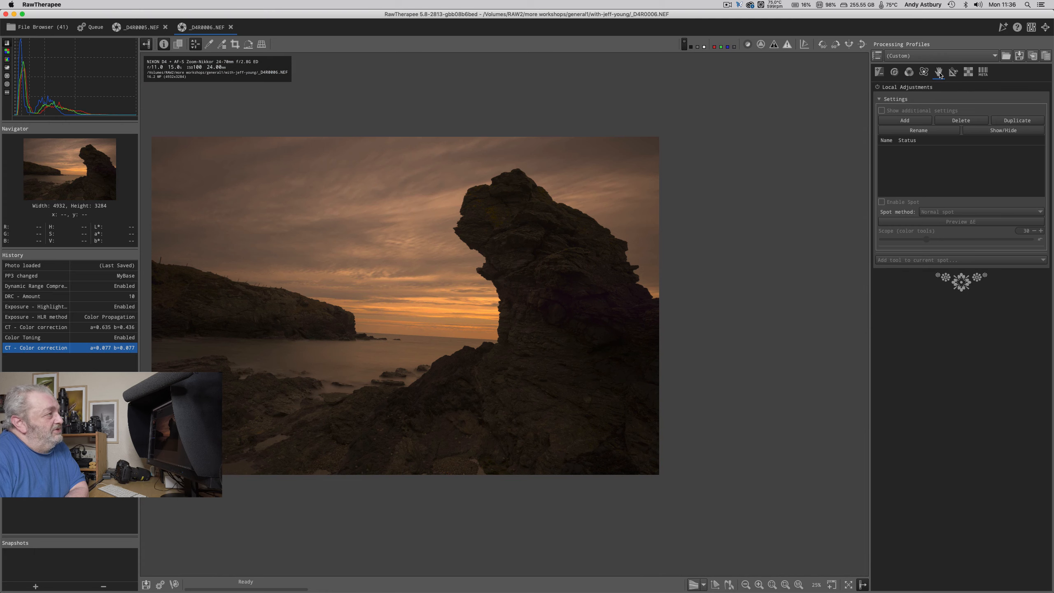
{"action": "left_click", "coordinate": [878, 88]}
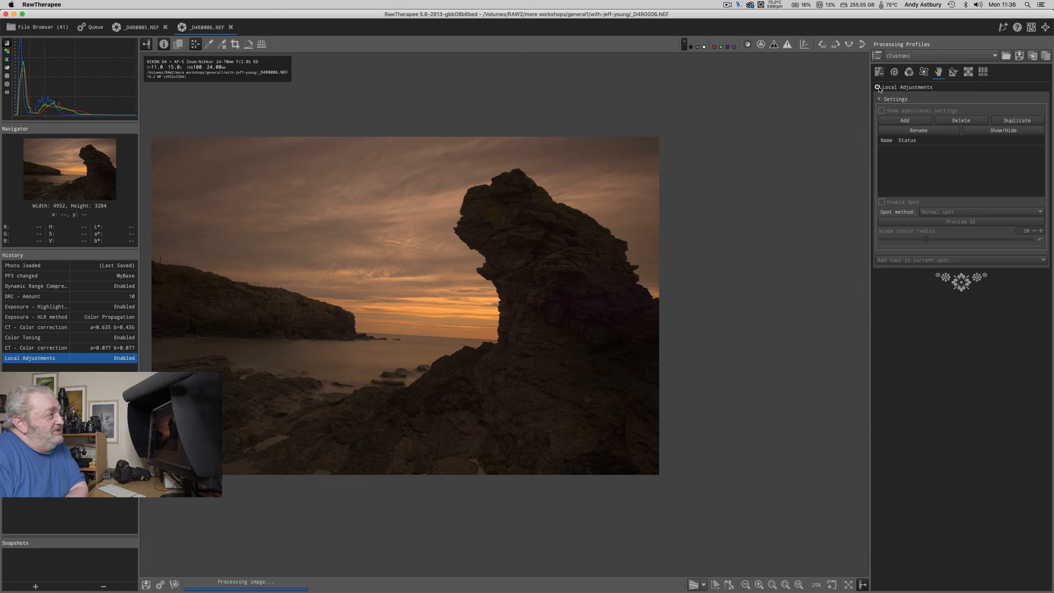
Step: Add a new local adjustment spot and set its spot method to Full image
{"action": "left_click", "coordinate": [900, 120]}
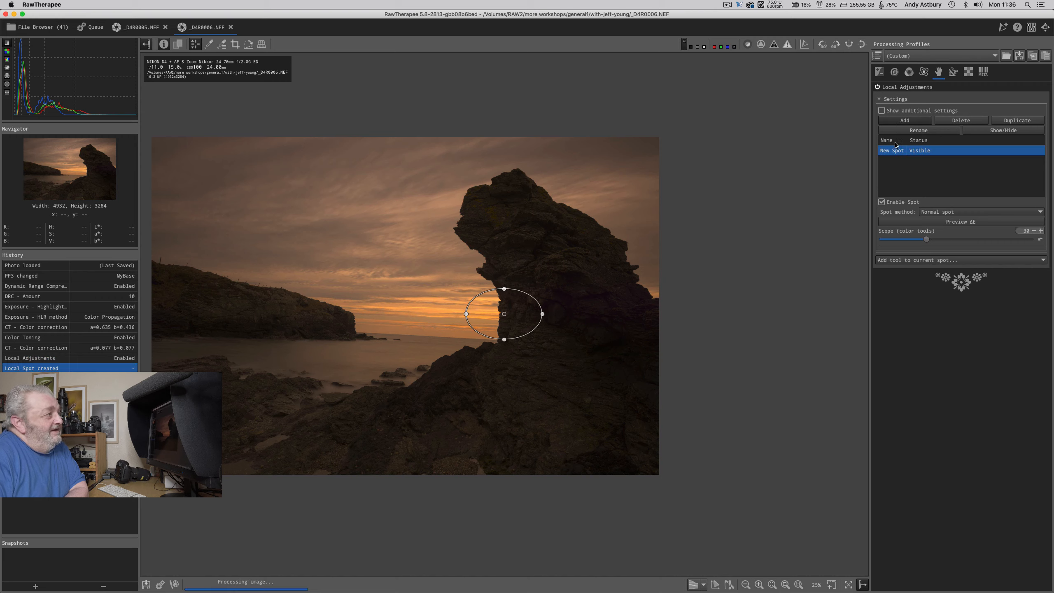
{"action": "left_click", "coordinate": [951, 212]}
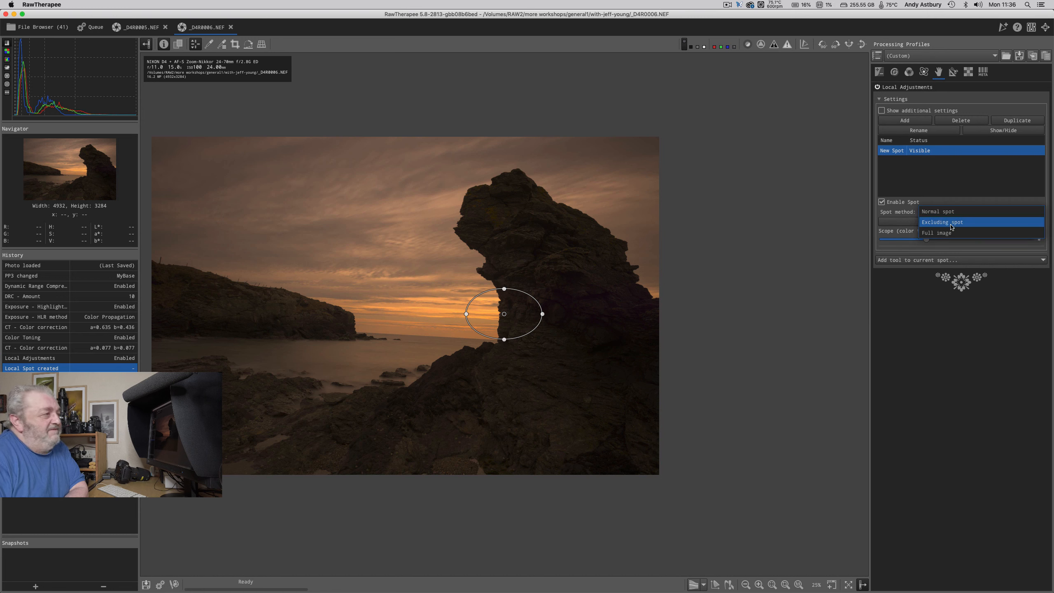
{"action": "left_click", "coordinate": [944, 233]}
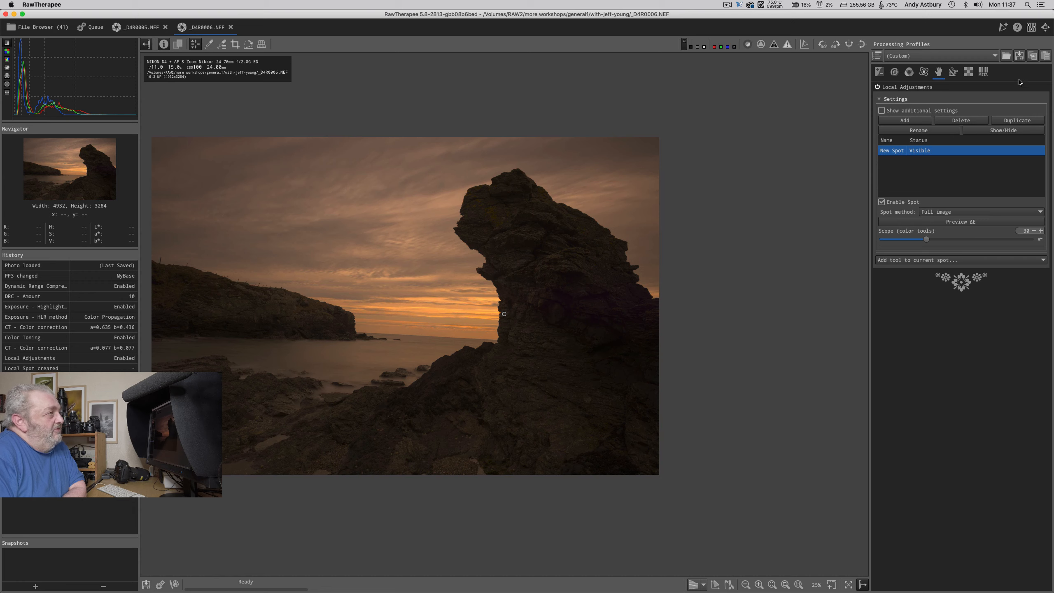
Step: Review the external editor setting in the general preferences, then return to _D4R0006.NEF by way of the file browser
{"action": "left_click", "coordinate": [1031, 28]}
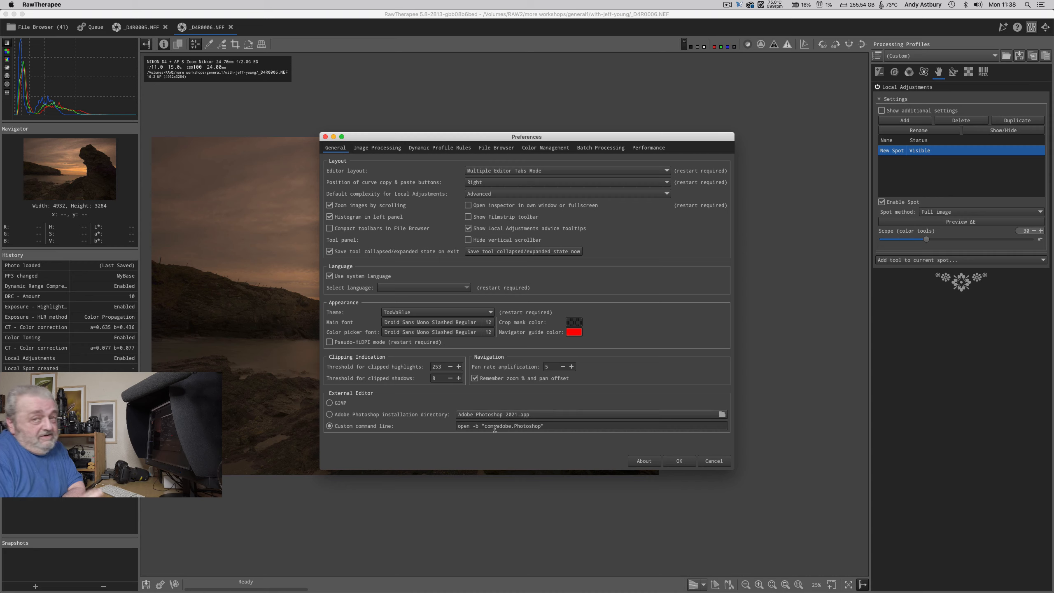
{"action": "left_click", "coordinate": [679, 460]}
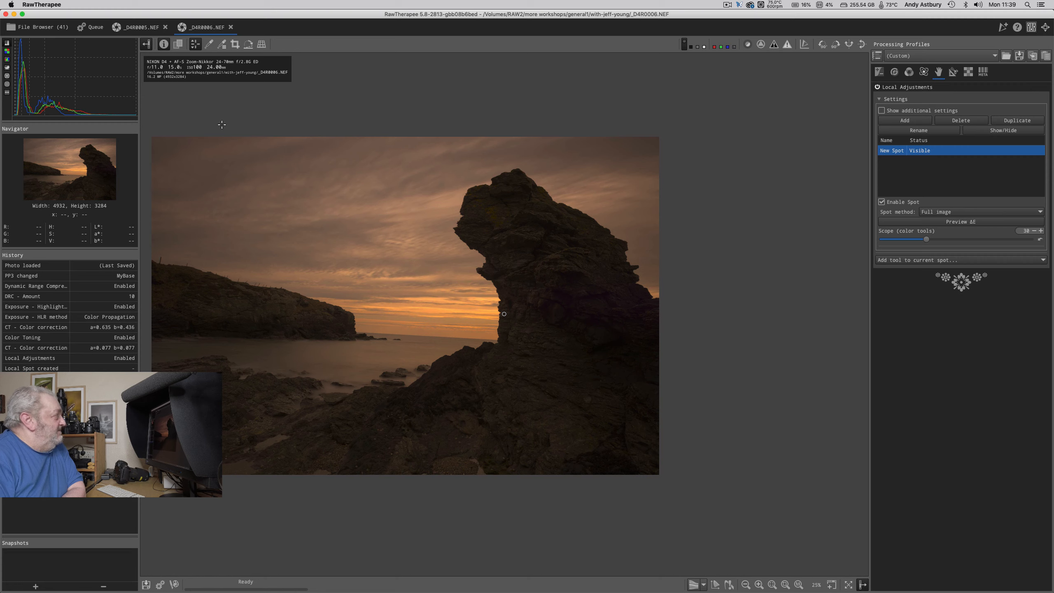
{"action": "left_click", "coordinate": [31, 29]}
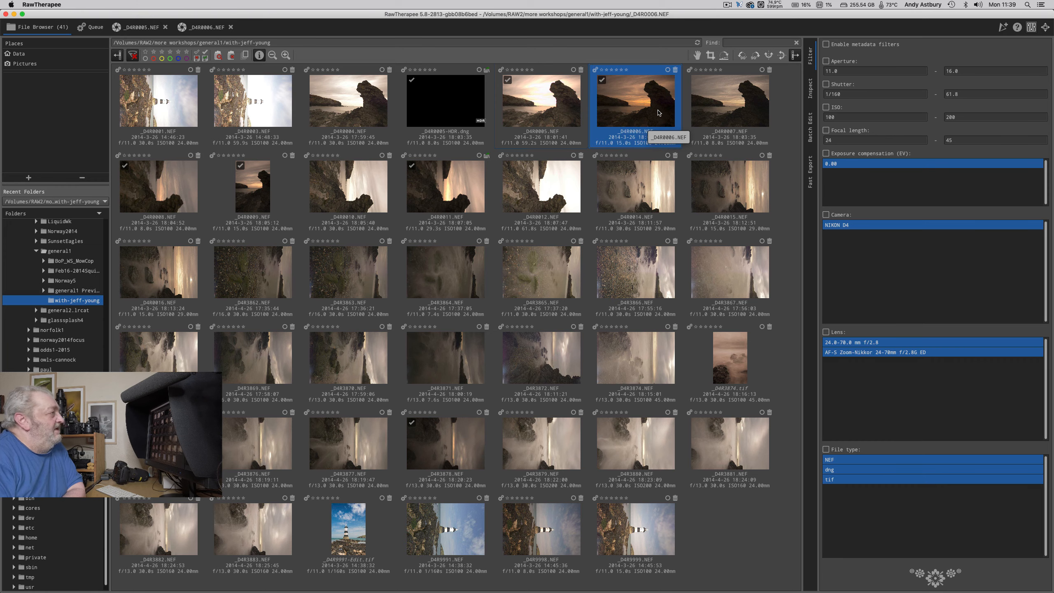
{"action": "double_click", "coordinate": [626, 117]}
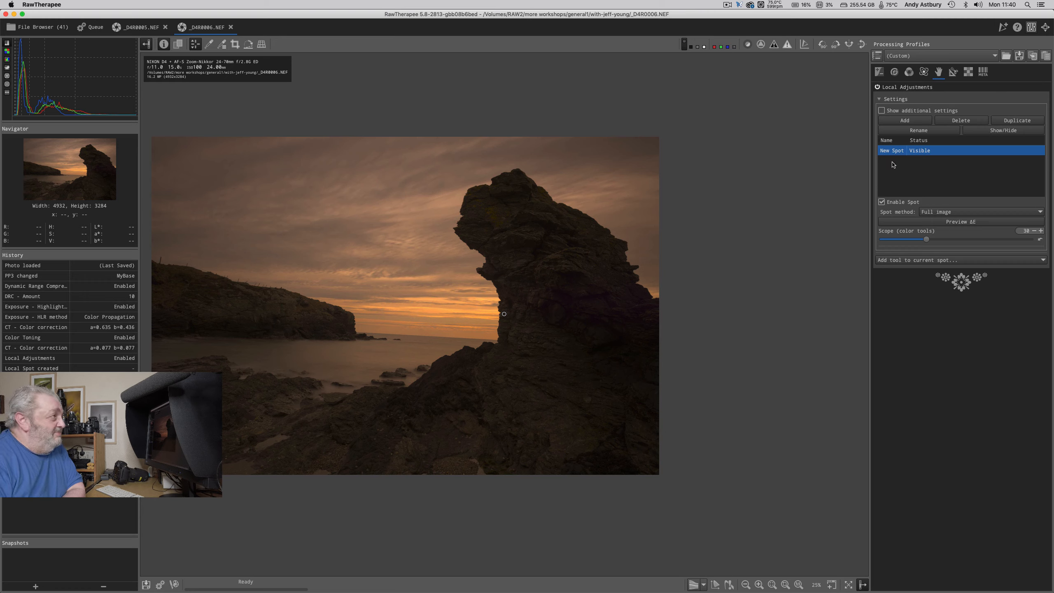
Step: Turn off Local Adjustments and apply the custom processing profile MyBase to the photo
{"action": "left_click", "coordinate": [876, 87]}
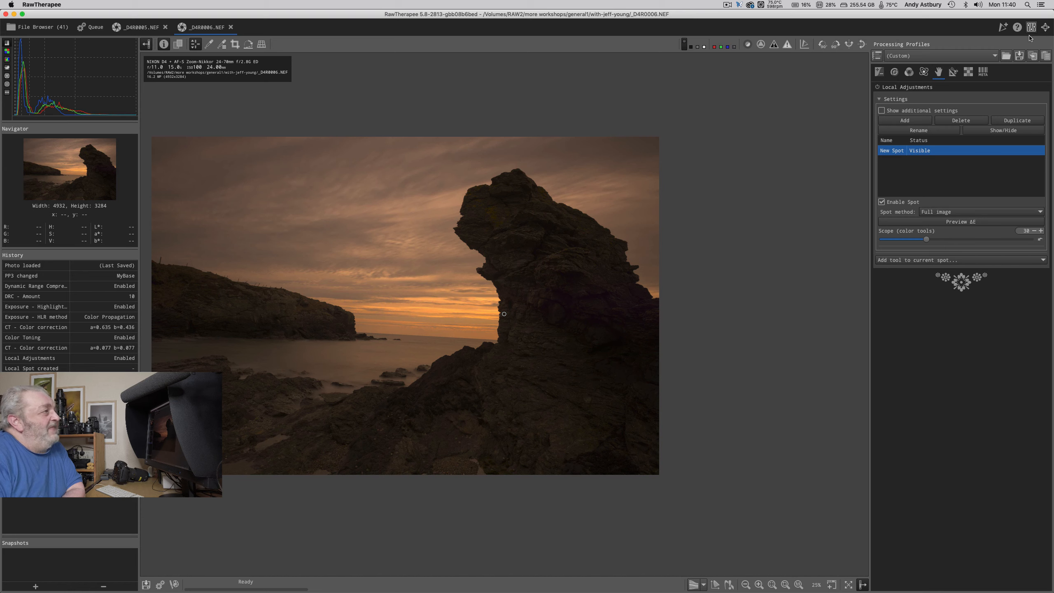
{"action": "left_click", "coordinate": [996, 57]}
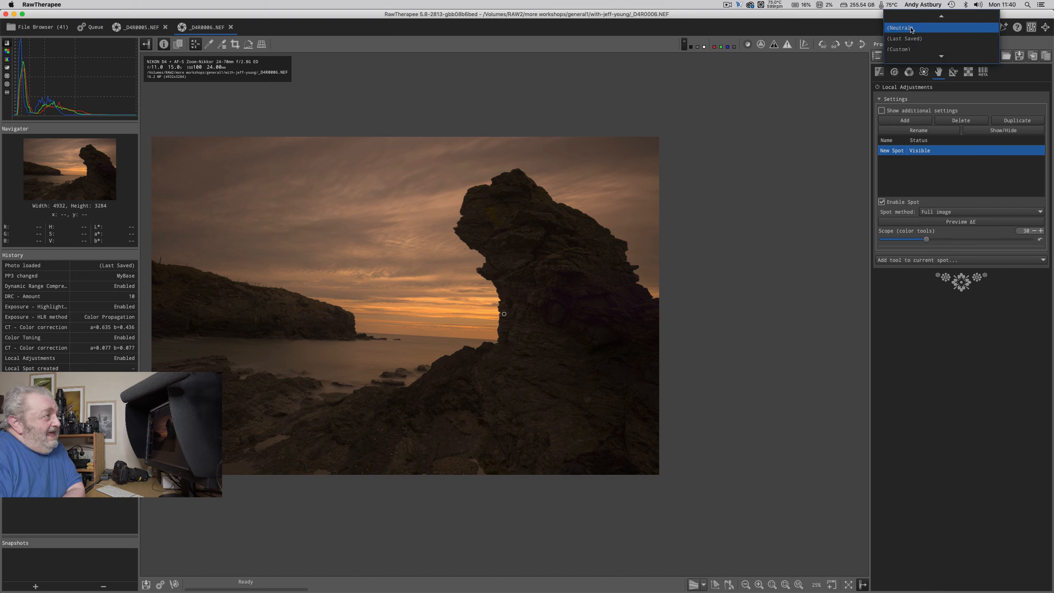
{"action": "scroll", "coordinate": [911, 29], "scroll_direction": "up", "scroll_amount": 2}
{"action": "mouse_move", "coordinate": [906, 28]}
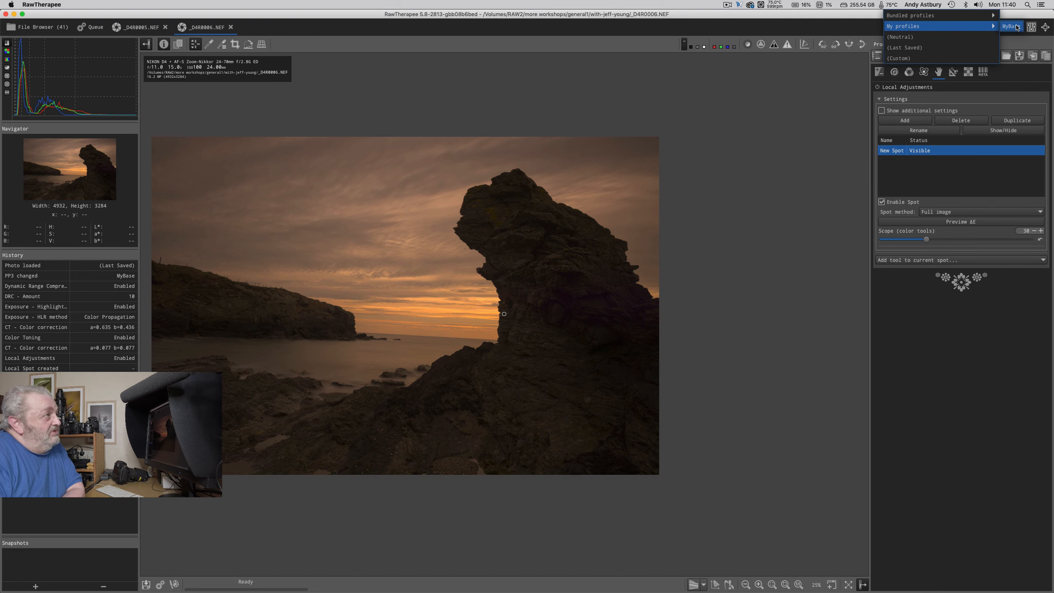
{"action": "left_click", "coordinate": [1015, 26]}
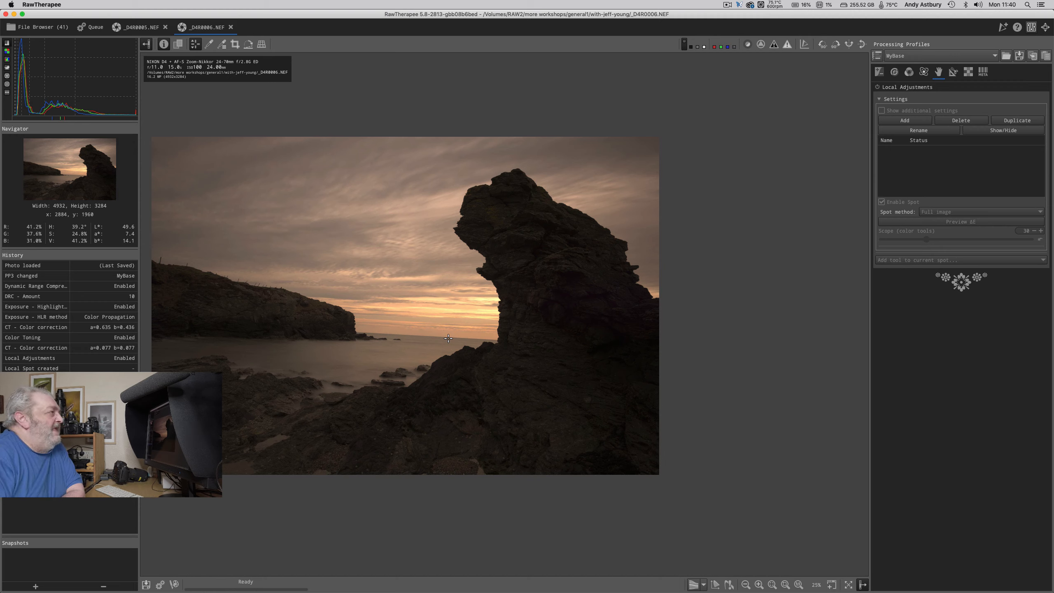
Step: Examine the raw sensor settings of _D4R0006.NEF and compare the fitted photo with _D4R0005.NEF
{"action": "left_click", "coordinate": [967, 73]}
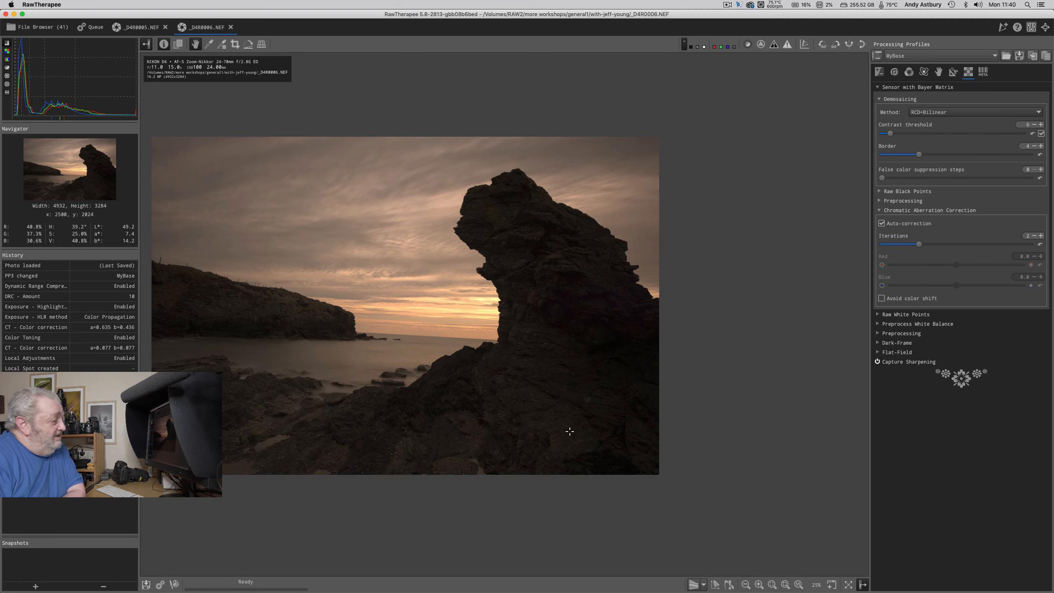
{"action": "left_click", "coordinate": [772, 585]}
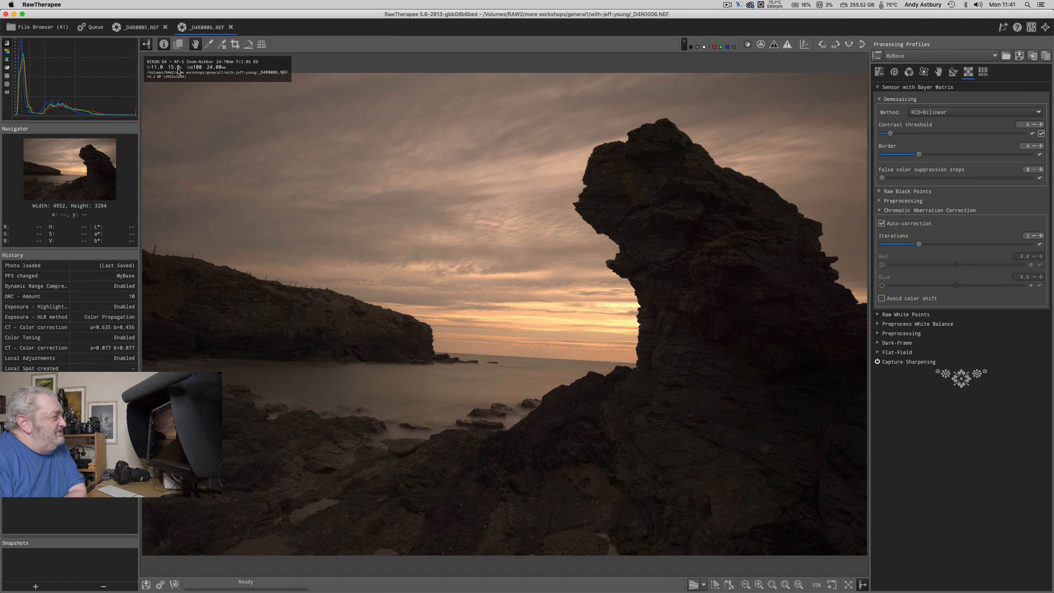
{"action": "left_click", "coordinate": [136, 29]}
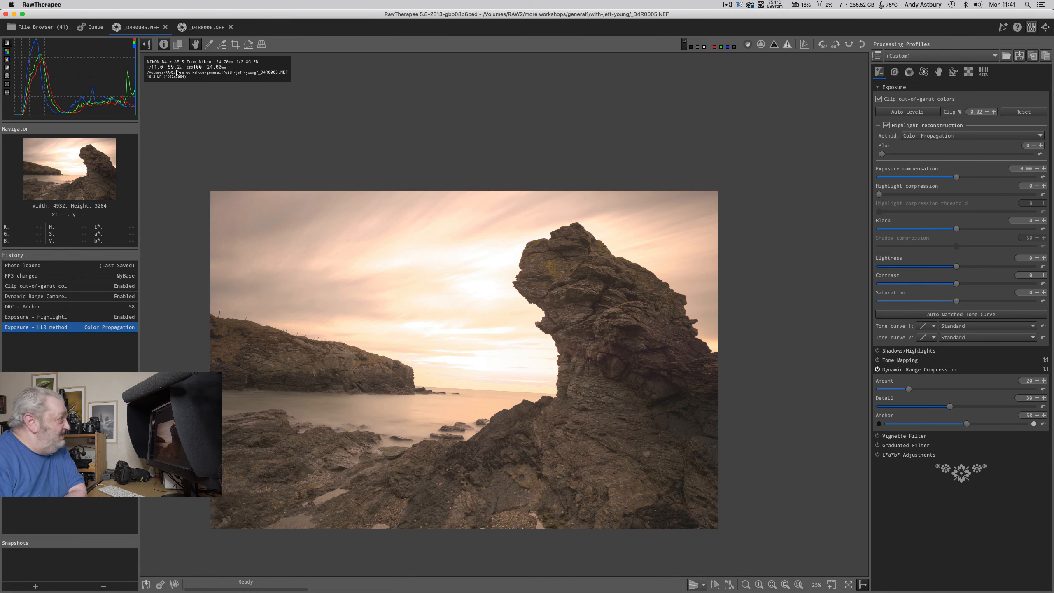
{"action": "left_click", "coordinate": [203, 27]}
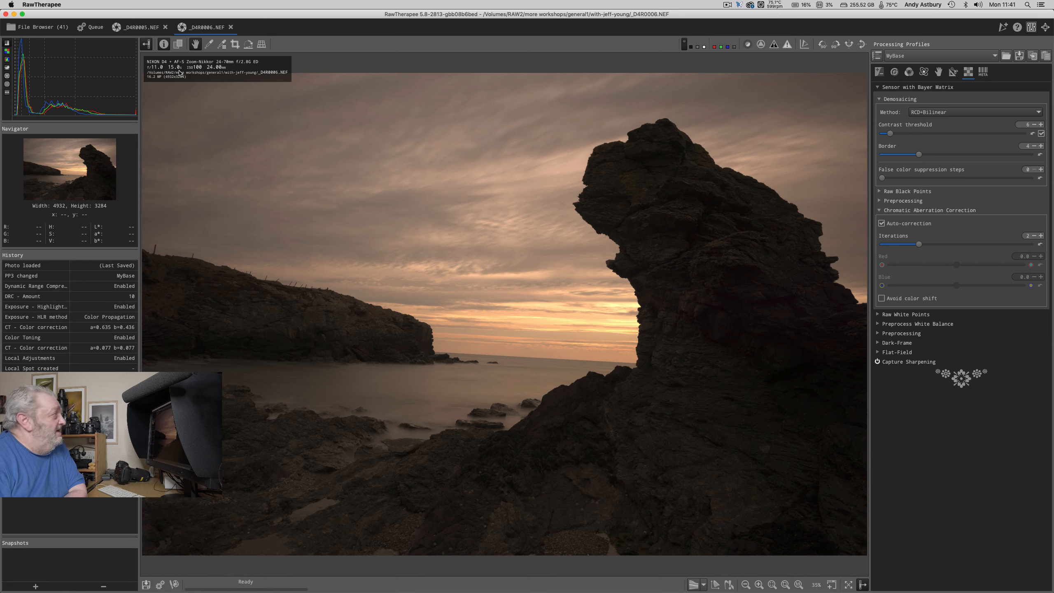
{"action": "left_click", "coordinate": [152, 29]}
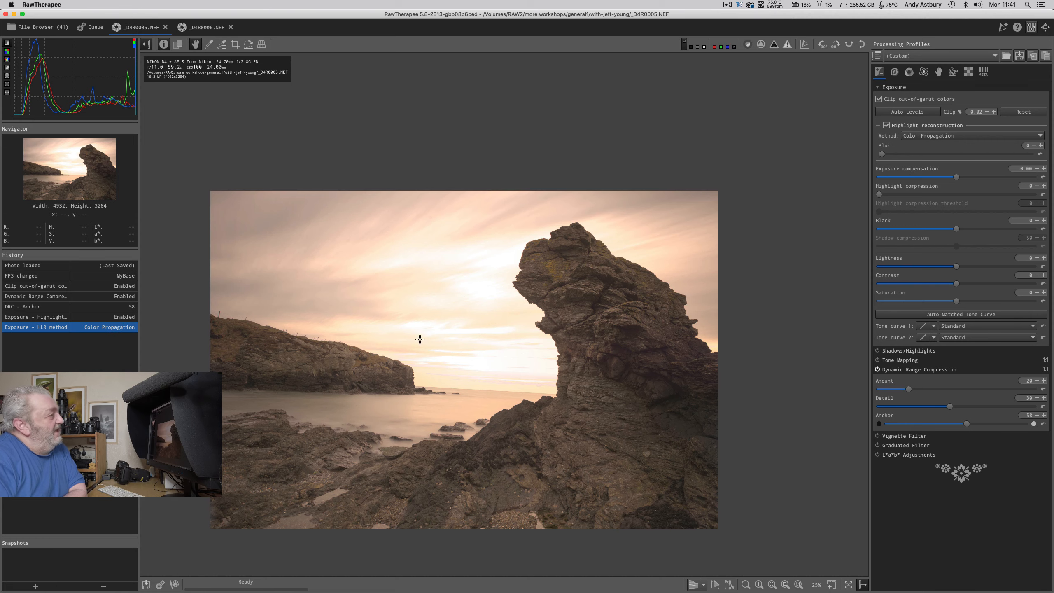
{"action": "key", "text": "plus"}
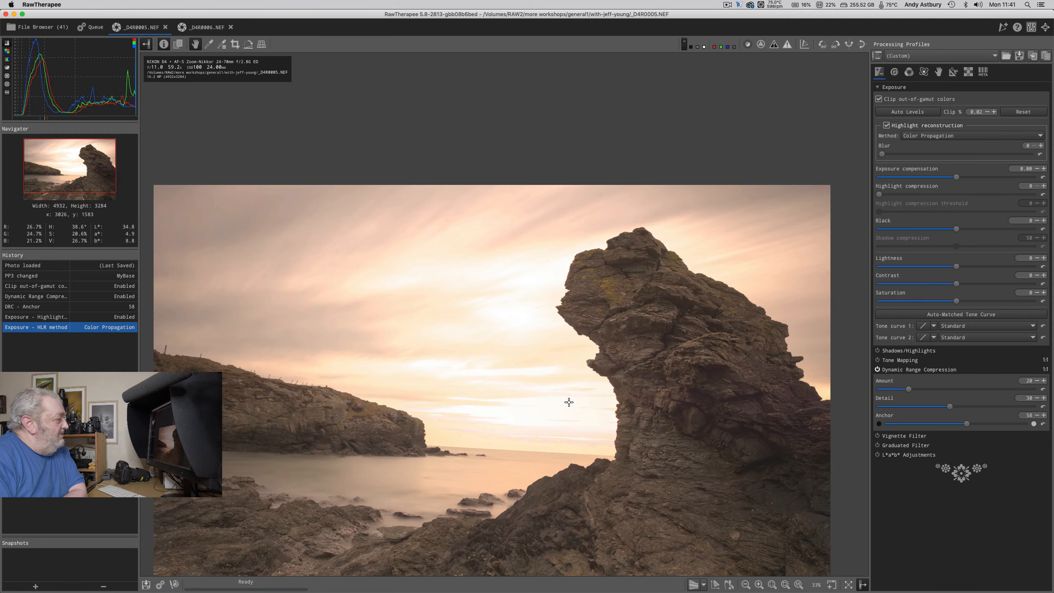
{"action": "scroll", "coordinate": [569, 402], "scroll_direction": "down", "scroll_amount": 2}
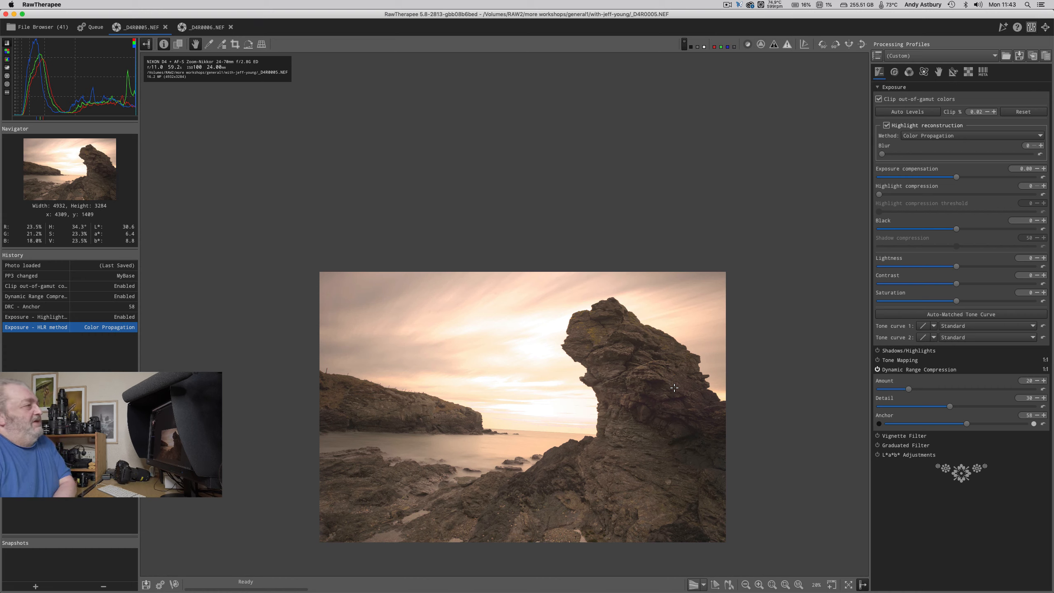
Step: Return to _D4R0006.NEF and inspect the horizon and the rock edge at 100%
{"action": "left_click", "coordinate": [202, 28]}
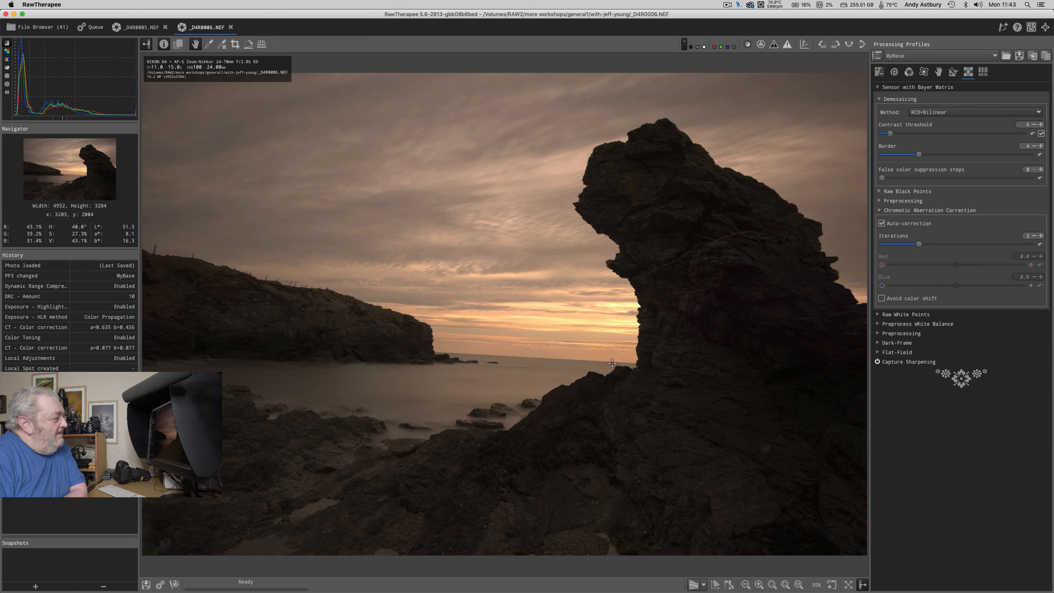
{"action": "scroll", "coordinate": [612, 363], "scroll_direction": "up", "scroll_amount": 3}
{"action": "scroll", "coordinate": [612, 362], "scroll_direction": "up", "scroll_amount": 2}
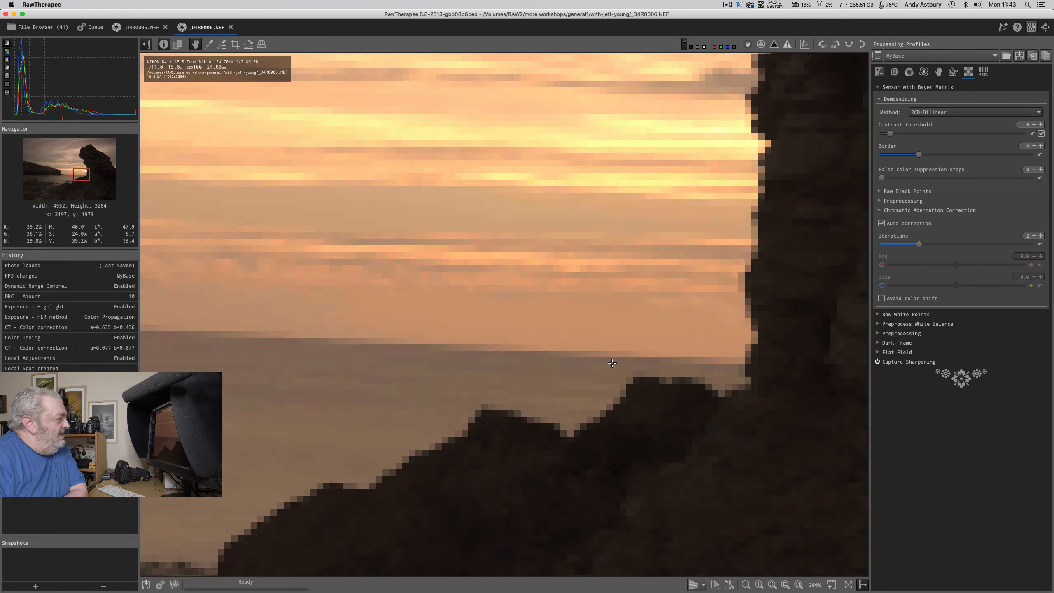
{"action": "left_click", "coordinate": [800, 585]}
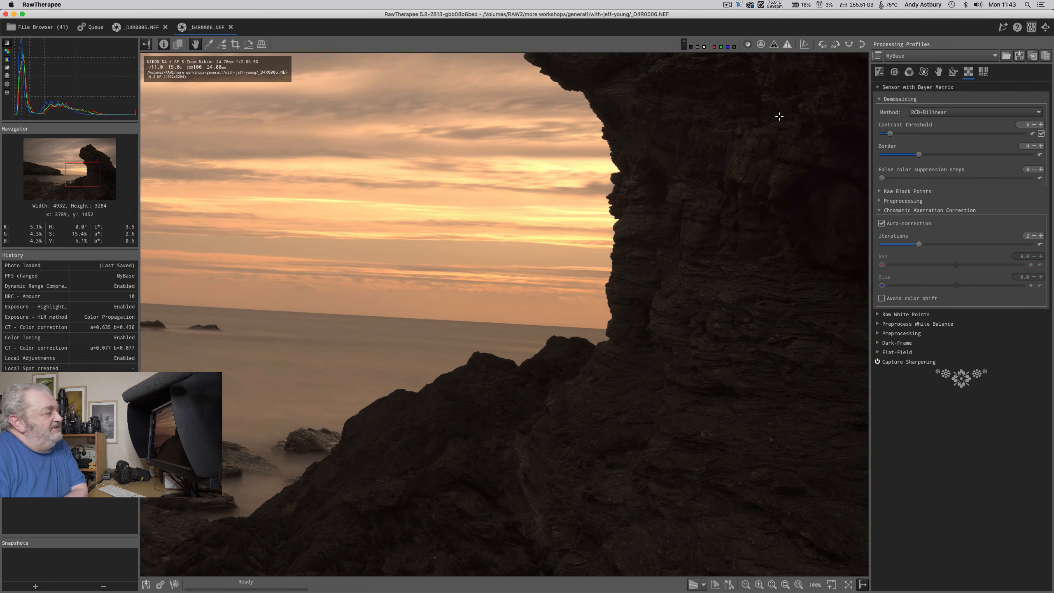
Step: Enable Highlight reconstruction in the exposure settings, check the available methods, and keep Blend
{"action": "left_click", "coordinate": [880, 72]}
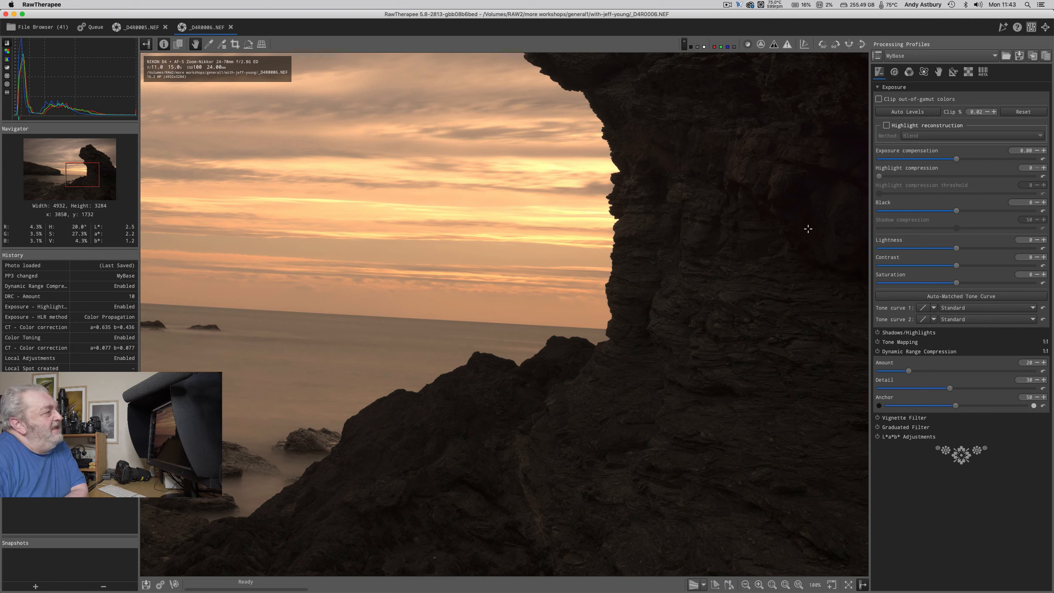
{"action": "left_click", "coordinate": [886, 125]}
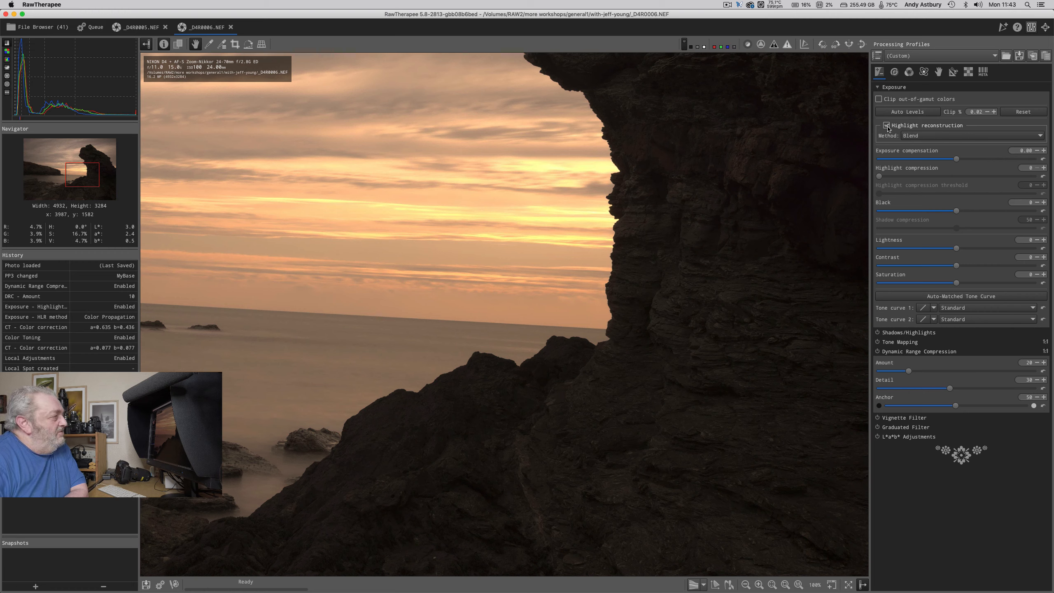
{"action": "left_click", "coordinate": [930, 136]}
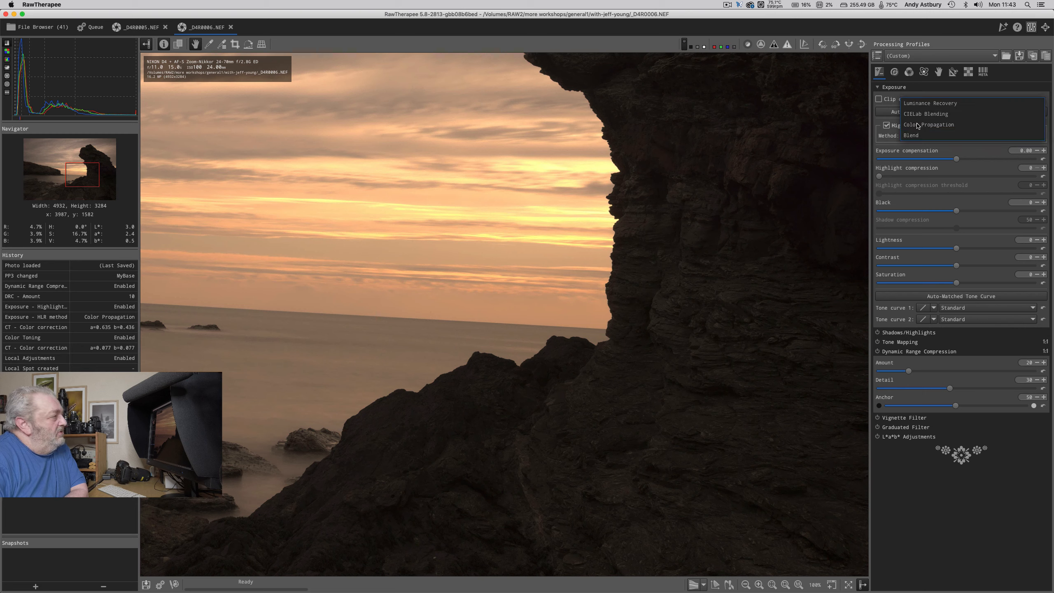
{"action": "left_click", "coordinate": [918, 125]}
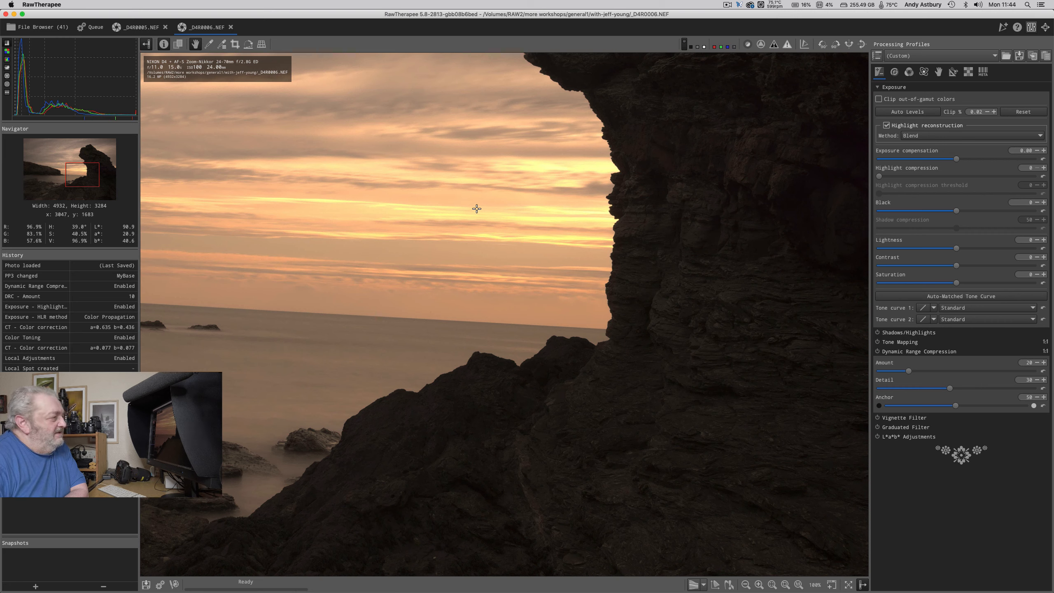
Step: Preview Dynamic Range Compression on and off, leave it disabled, and set Highlight compression to 72
{"action": "left_click", "coordinate": [878, 352]}
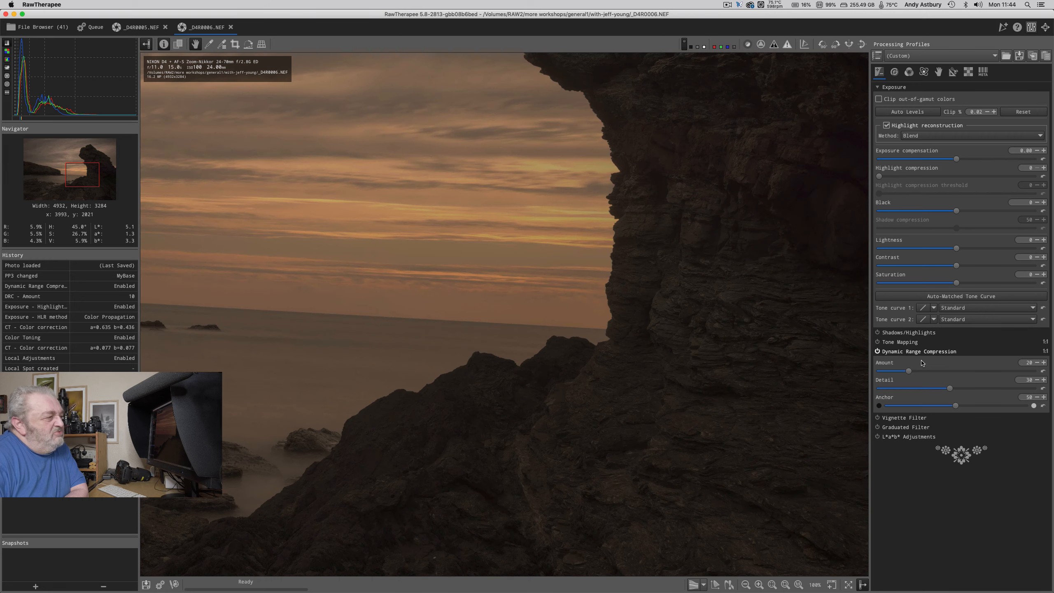
{"action": "left_click", "coordinate": [878, 352]}
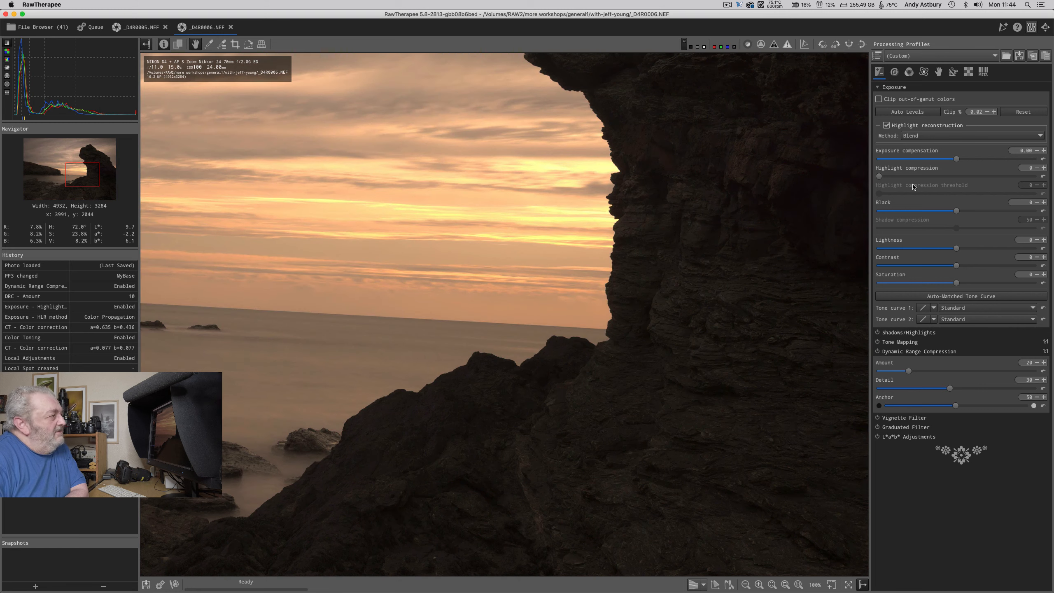
{"action": "left_click_drag", "start_coordinate": [880, 176], "coordinate": [902, 176]}
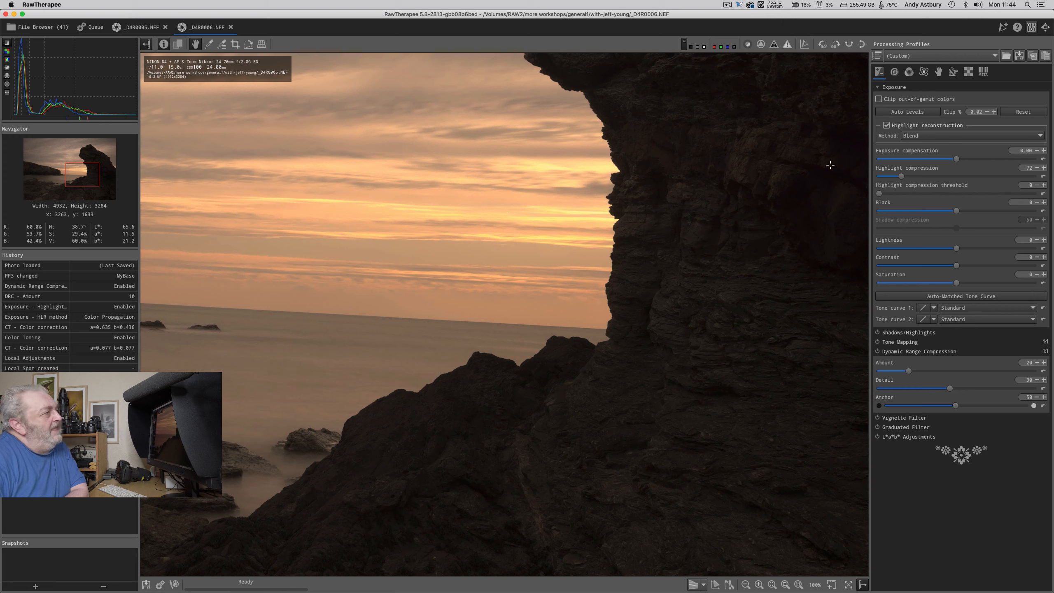
Step: Enable Color Toning with the Color correction regions method and set its saturation to 4
{"action": "left_click", "coordinate": [909, 73]}
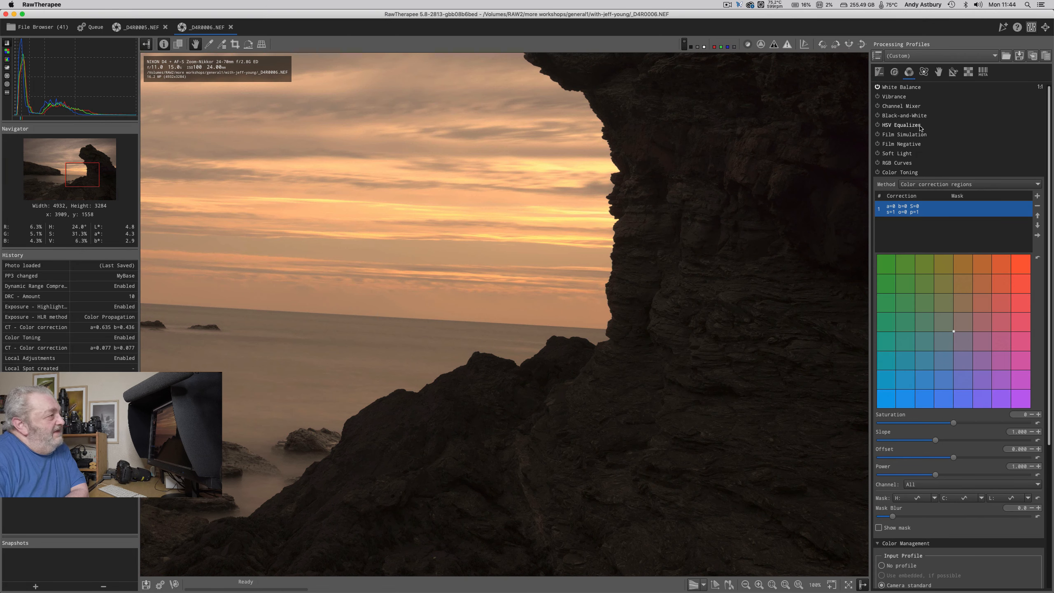
{"action": "left_click", "coordinate": [877, 172]}
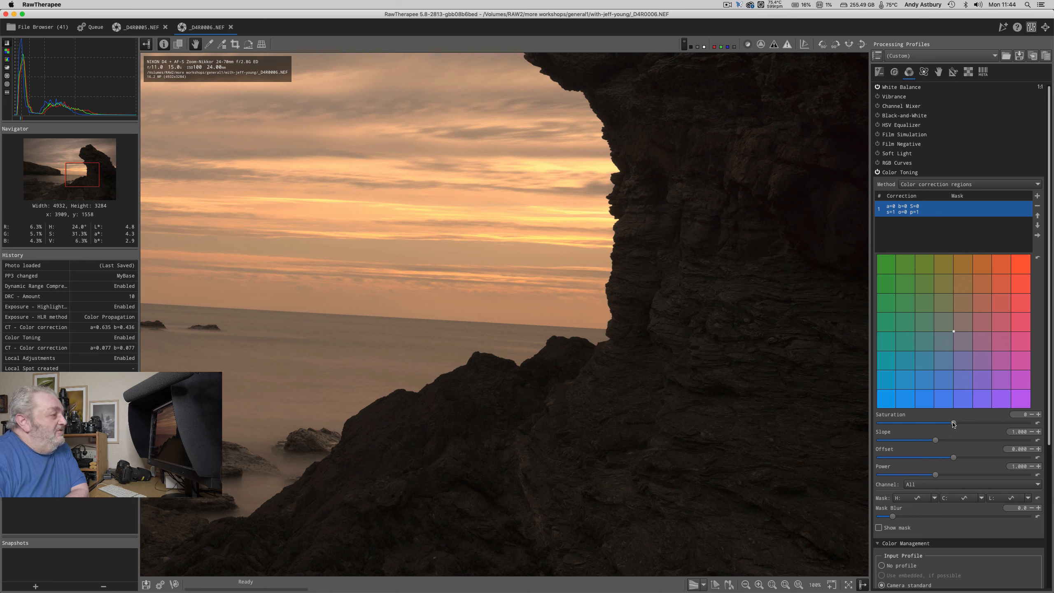
{"action": "left_click_drag", "start_coordinate": [953, 424], "coordinate": [959, 422]}
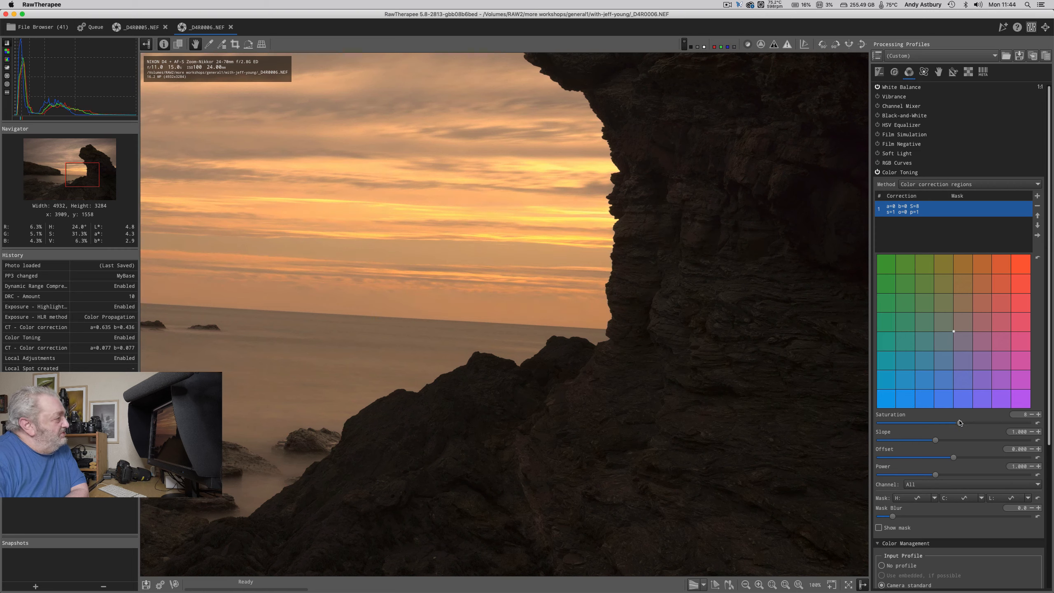
{"action": "left_click_drag", "start_coordinate": [960, 423], "coordinate": [956, 423]}
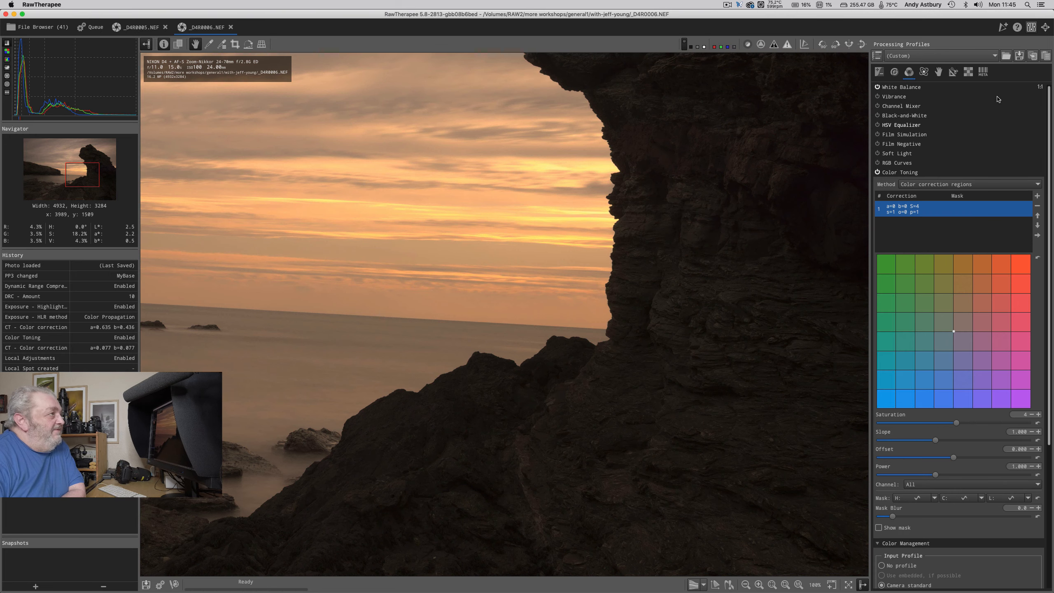
Step: Check the external editor preferences without changing them, then send the edited photo to Photoshop
{"action": "left_click", "coordinate": [1032, 27]}
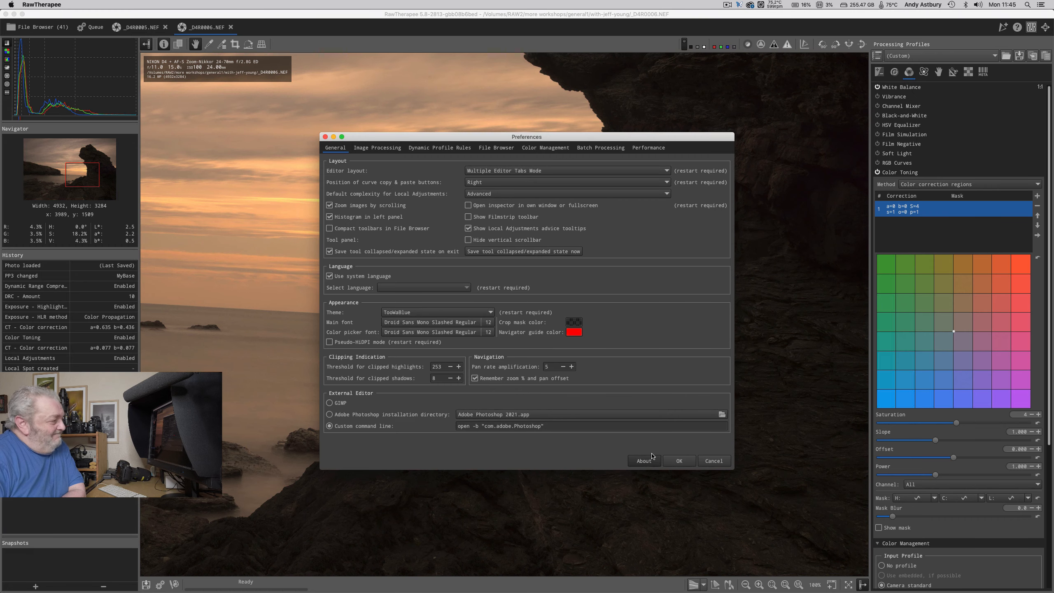
{"action": "left_click", "coordinate": [714, 461]}
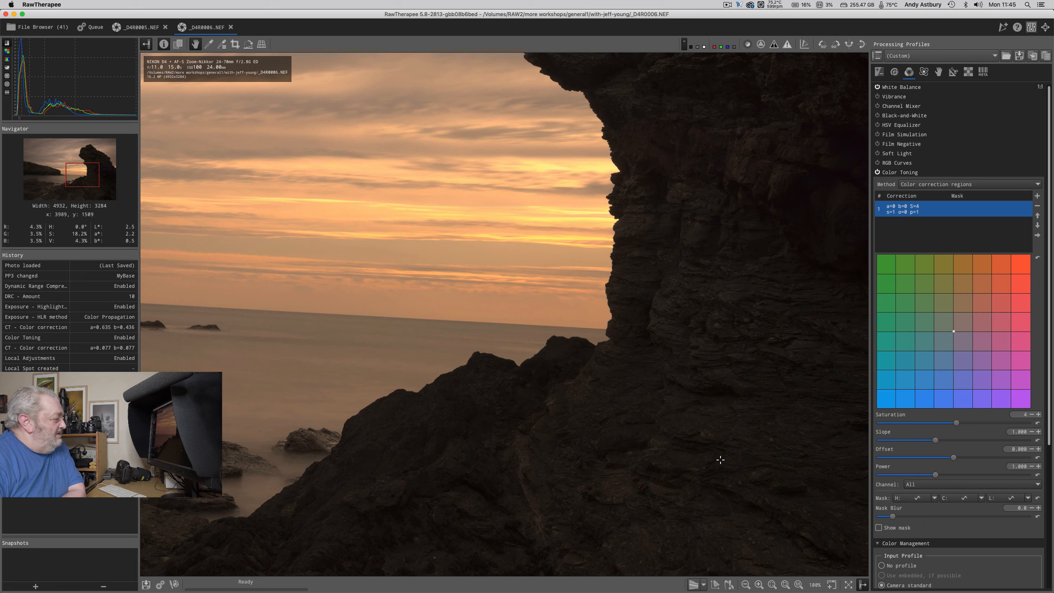
{"action": "left_click", "coordinate": [174, 585]}
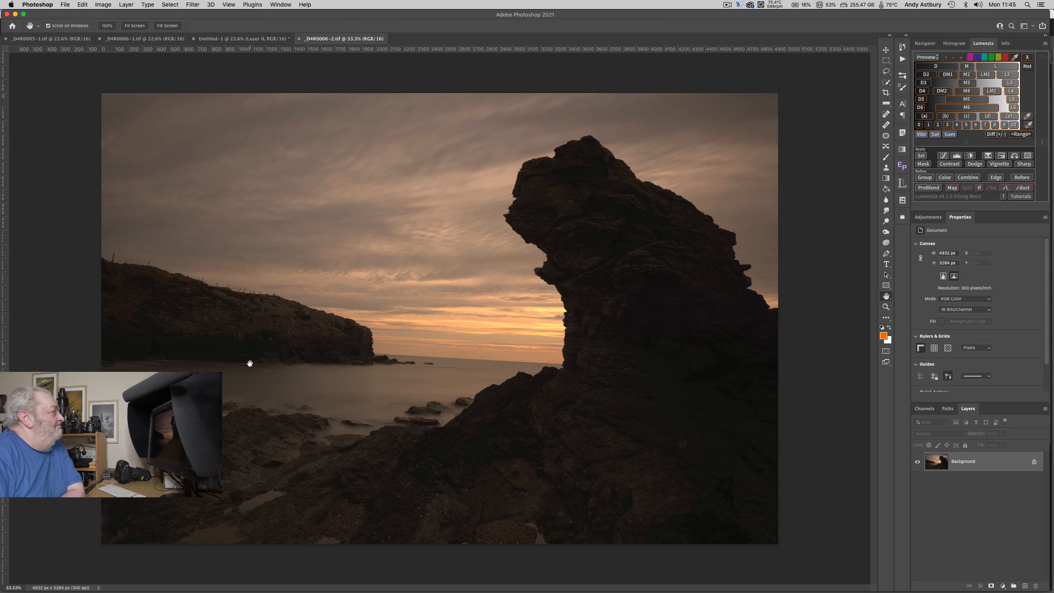
Step: Close Untitled-1 without saving, plus _D4R0006-1.tif and _D4R0005-1.tif, leaving only _D4R0006-2.tif open
{"action": "left_click", "coordinate": [193, 39]}
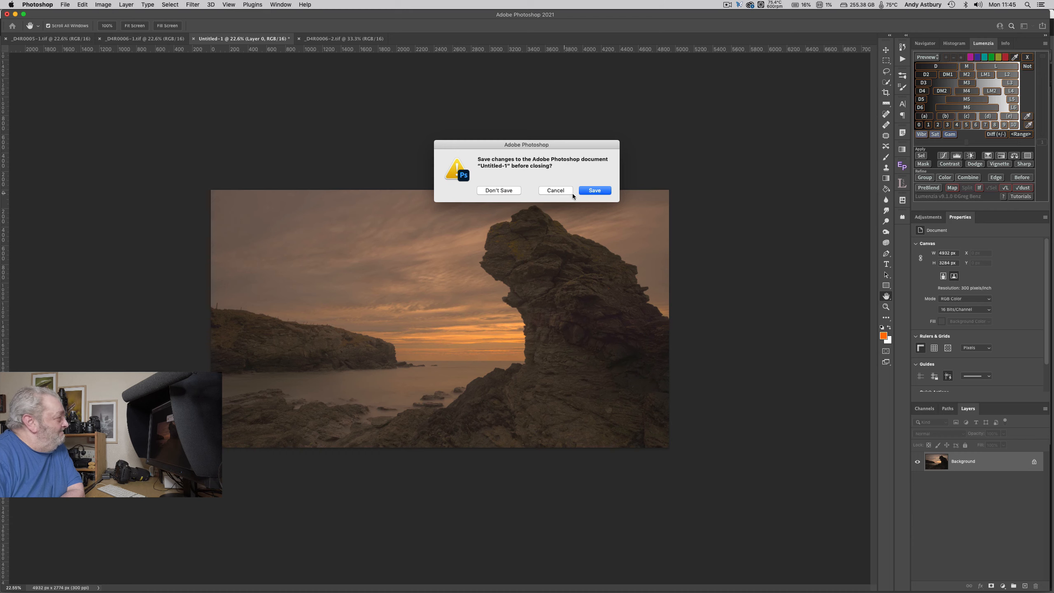
{"action": "left_click", "coordinate": [509, 191]}
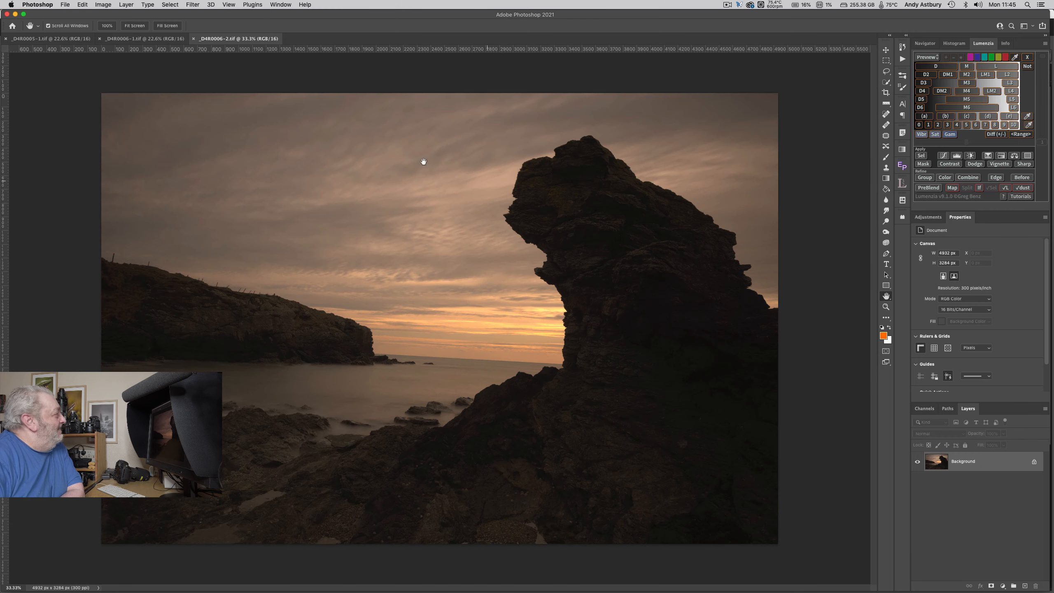
{"action": "left_click", "coordinate": [100, 38]}
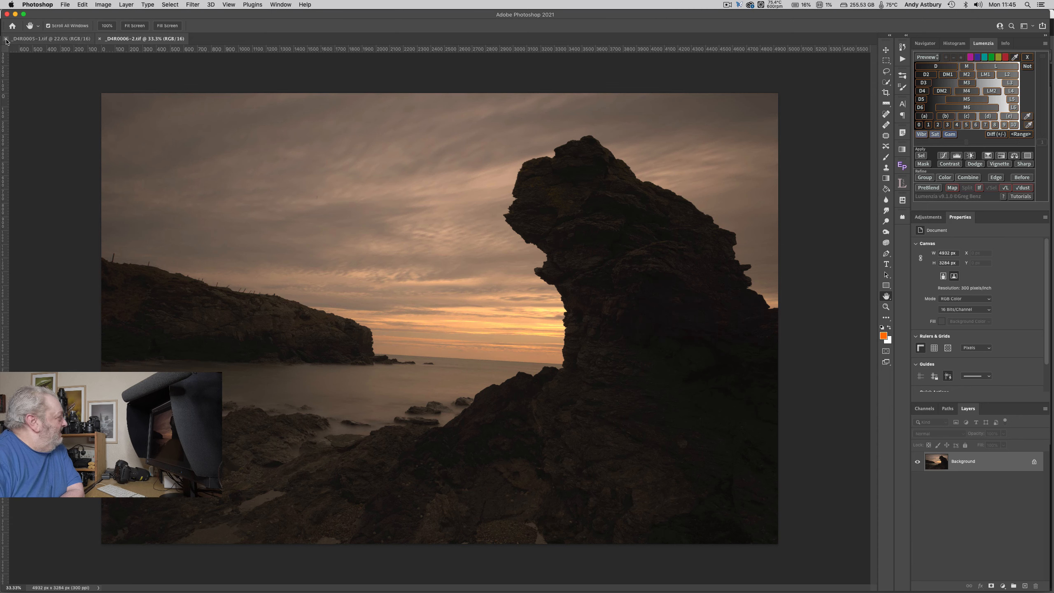
{"action": "left_click", "coordinate": [21, 39]}
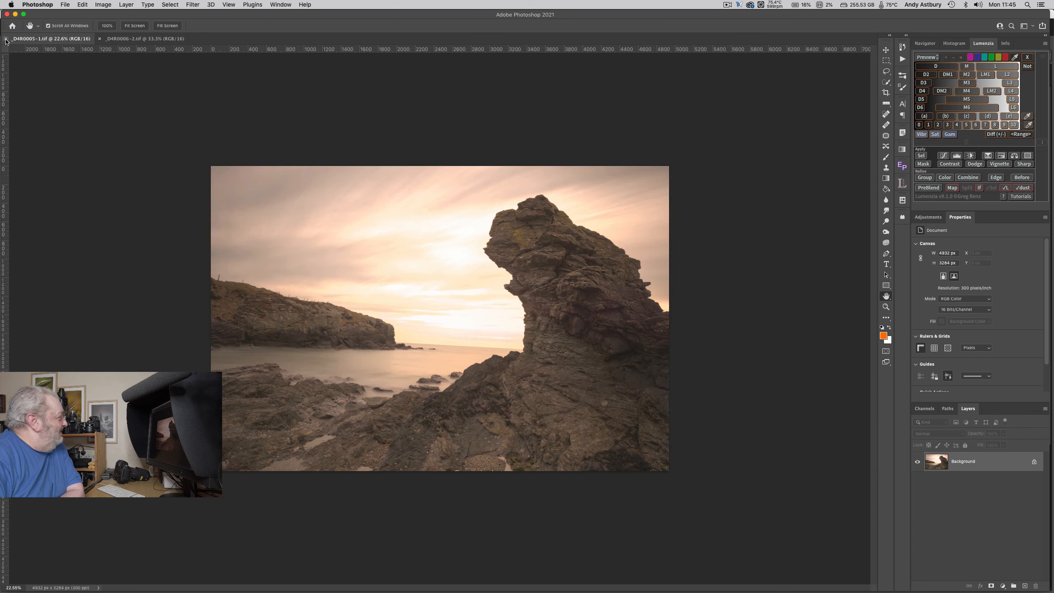
{"action": "left_click", "coordinate": [6, 39]}
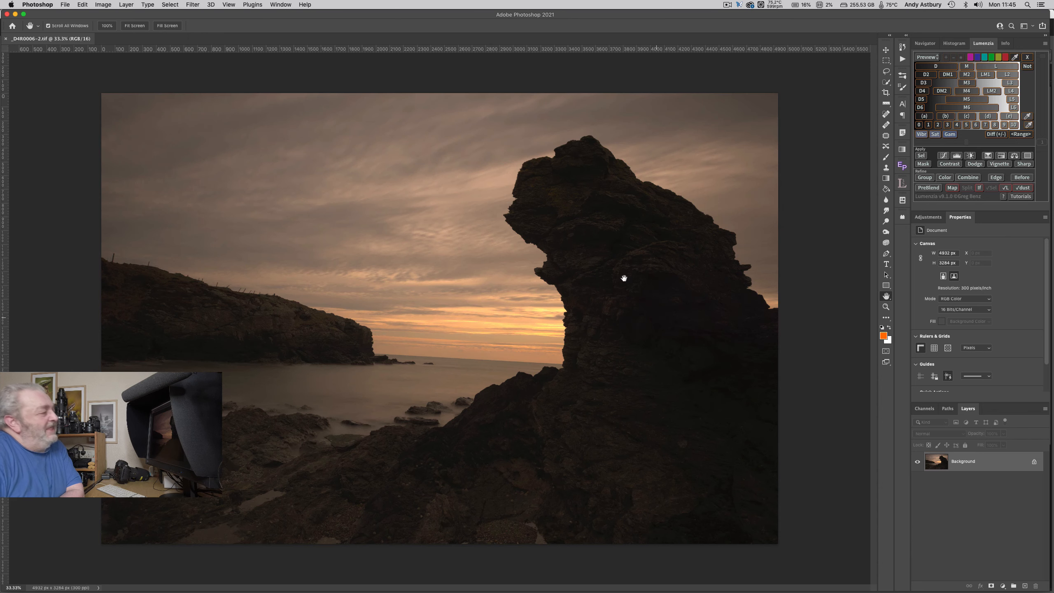
{"action": "scroll", "coordinate": [593, 405], "scroll_direction": "up", "scroll_amount": 3}
{"action": "scroll", "coordinate": [598, 406], "scroll_direction": "down", "scroll_amount": 5}
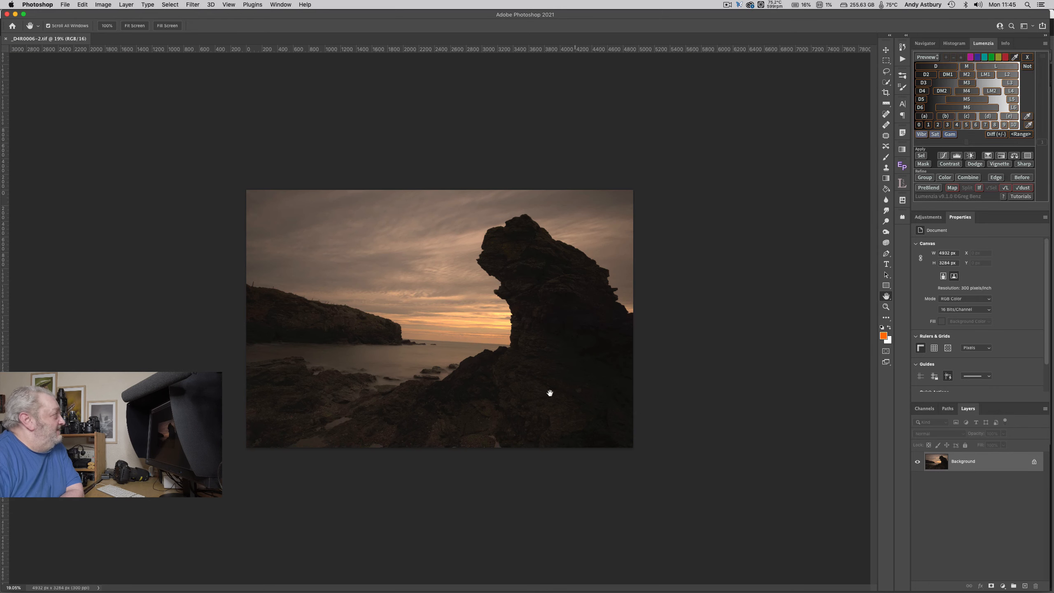
Step: Switch to RawTherapee and apply the MyBase processing profile to the _D4R0005.NEF photo
{"action": "mouse_move", "coordinate": [354, 581]}
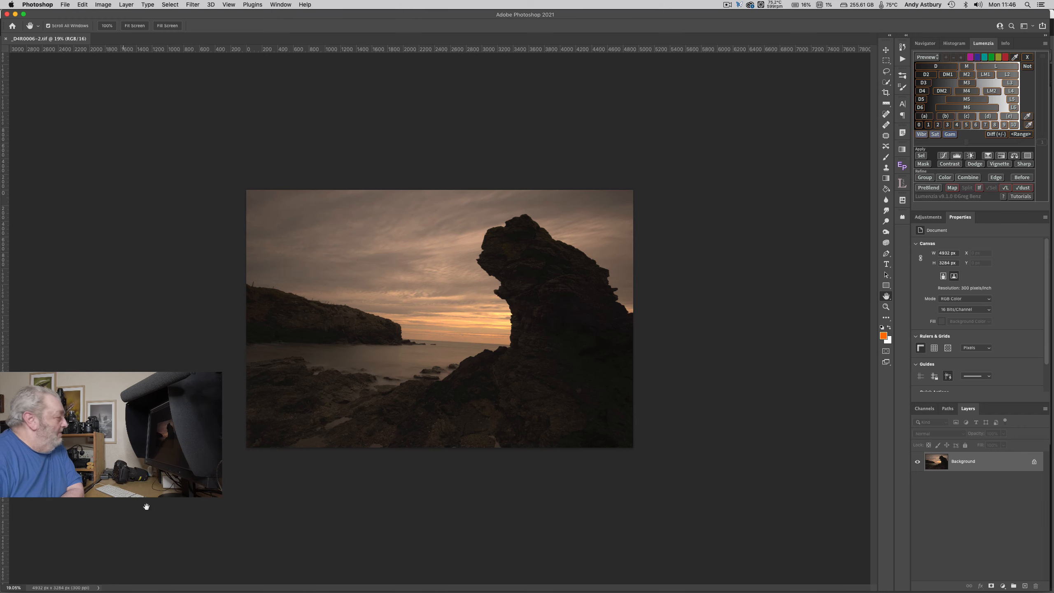
{"action": "mouse_move", "coordinate": [265, 592]}
{"action": "left_click", "coordinate": [355, 580]}
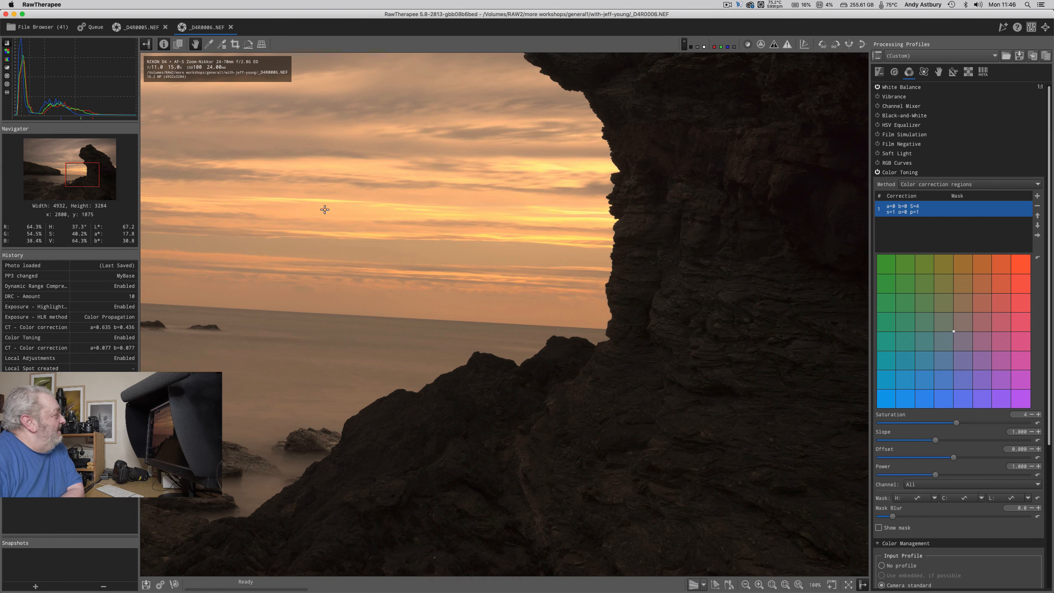
{"action": "left_click", "coordinate": [129, 29]}
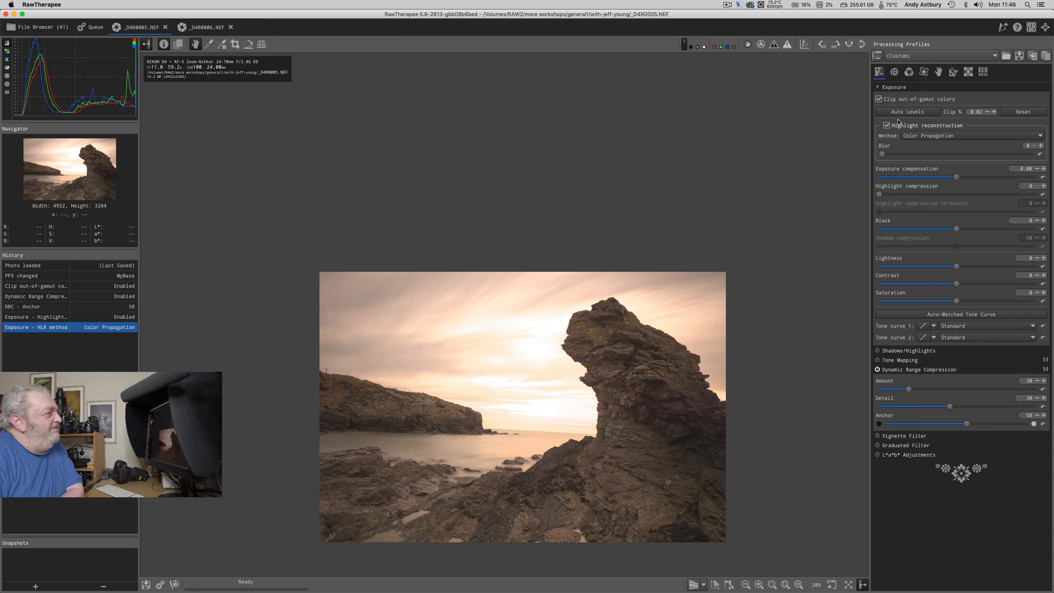
{"action": "left_click", "coordinate": [927, 55]}
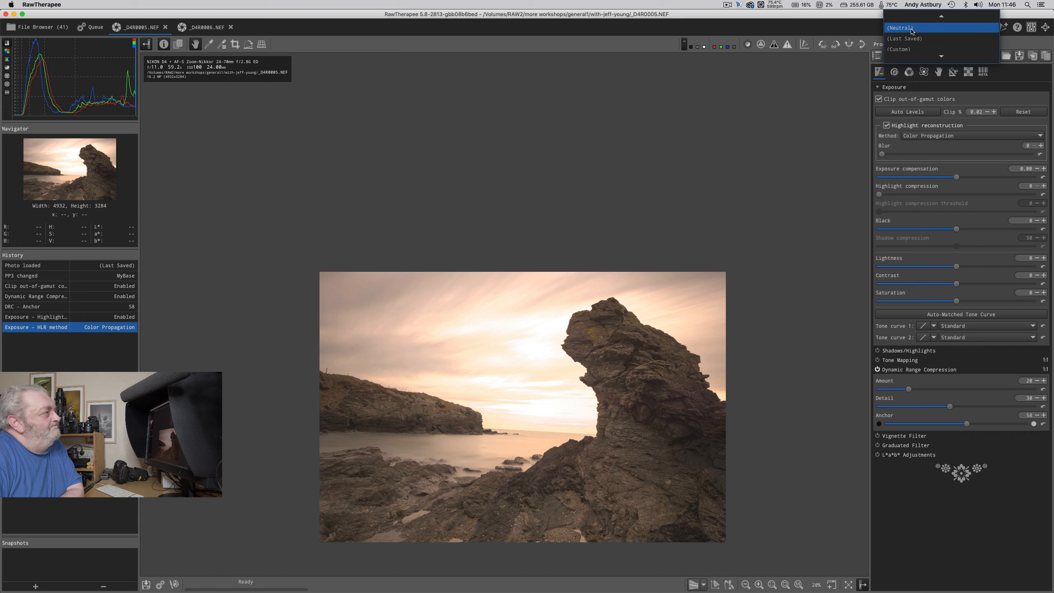
{"action": "mouse_move", "coordinate": [899, 14]}
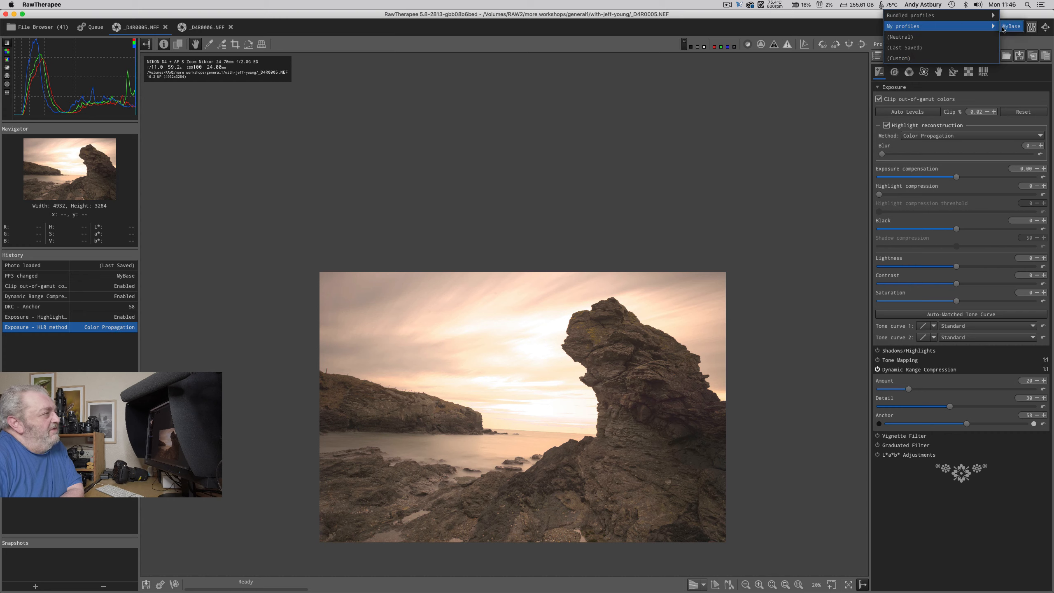
{"action": "left_click", "coordinate": [1005, 29]}
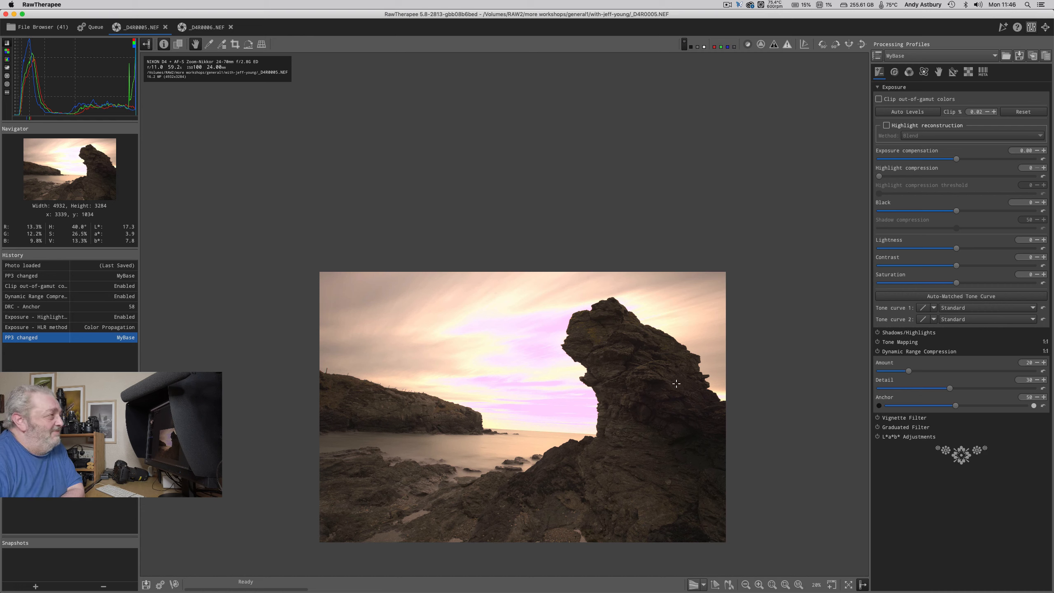
Step: Enable Clip out-of-gamut colors, and review the demosaicing and color management settings
{"action": "left_click", "coordinate": [879, 99]}
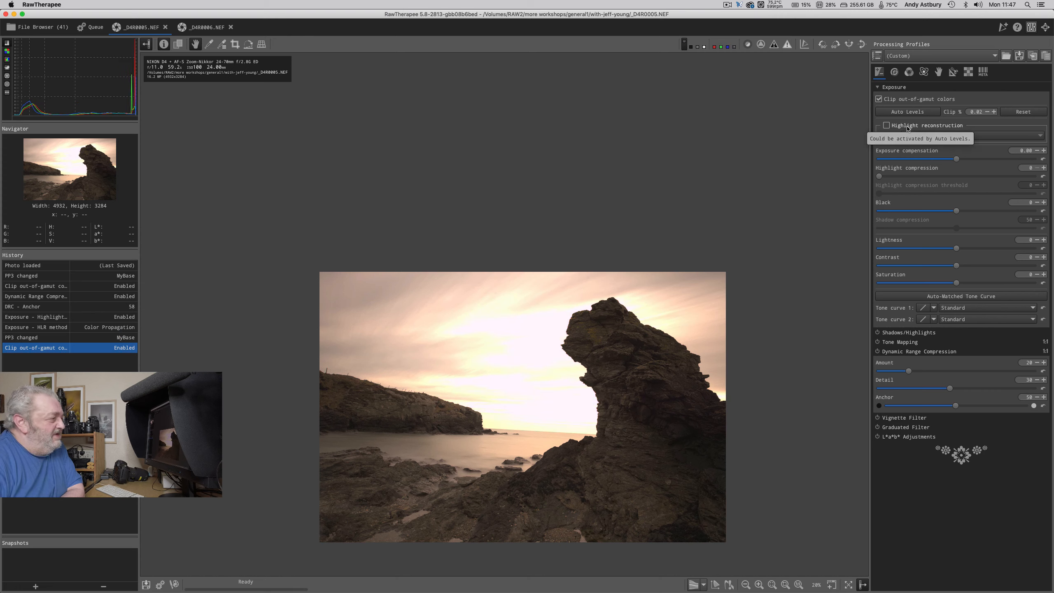
{"action": "left_click", "coordinate": [968, 72]}
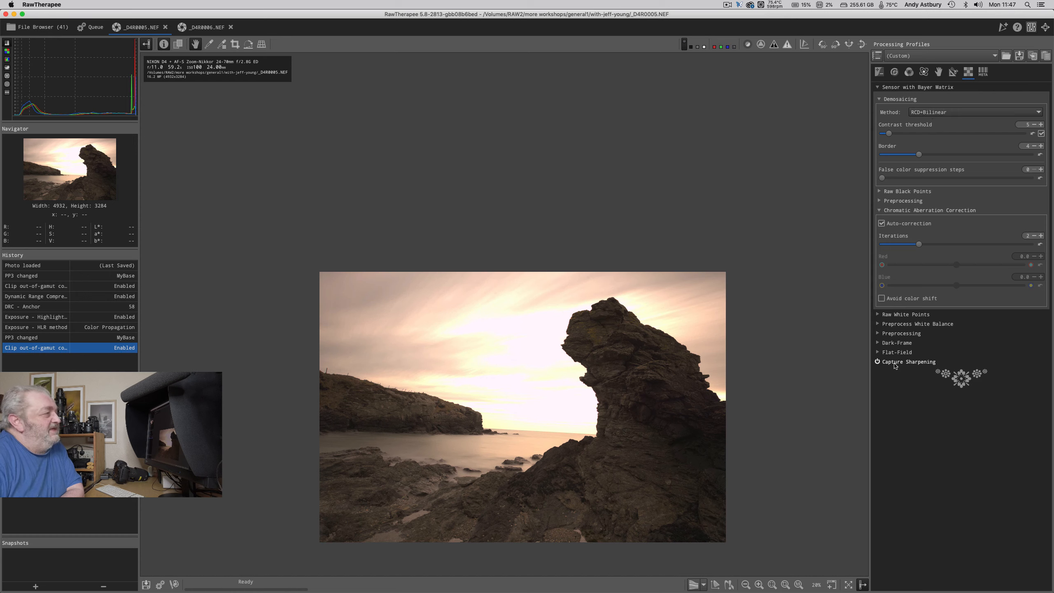
{"action": "left_click", "coordinate": [908, 72]}
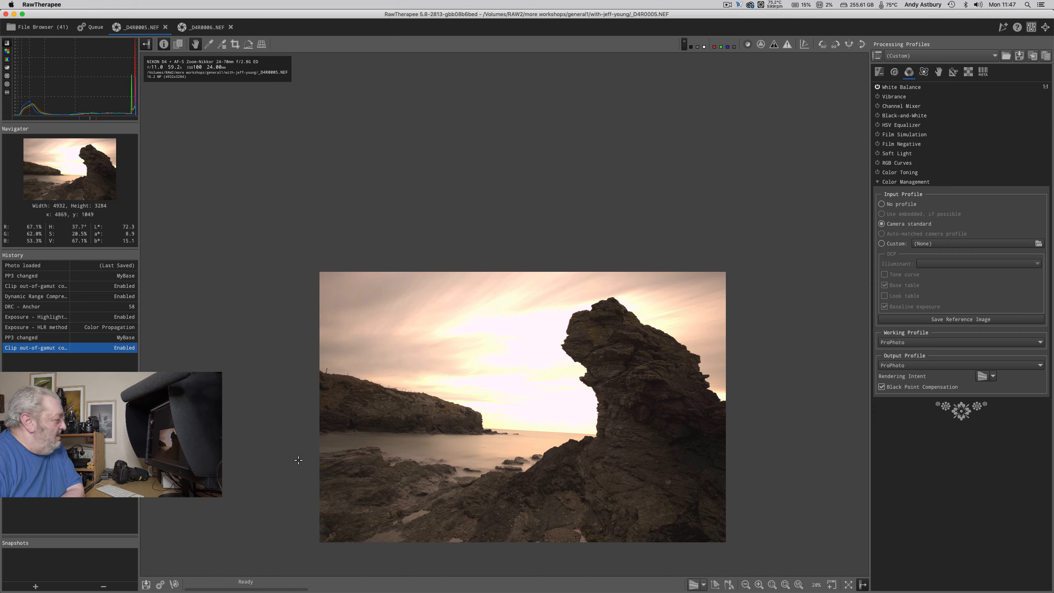
Step: Send the _D4R0005 photo to Photoshop, close the resulting TIFF there, and return to RawTherapee
{"action": "left_click", "coordinate": [174, 584]}
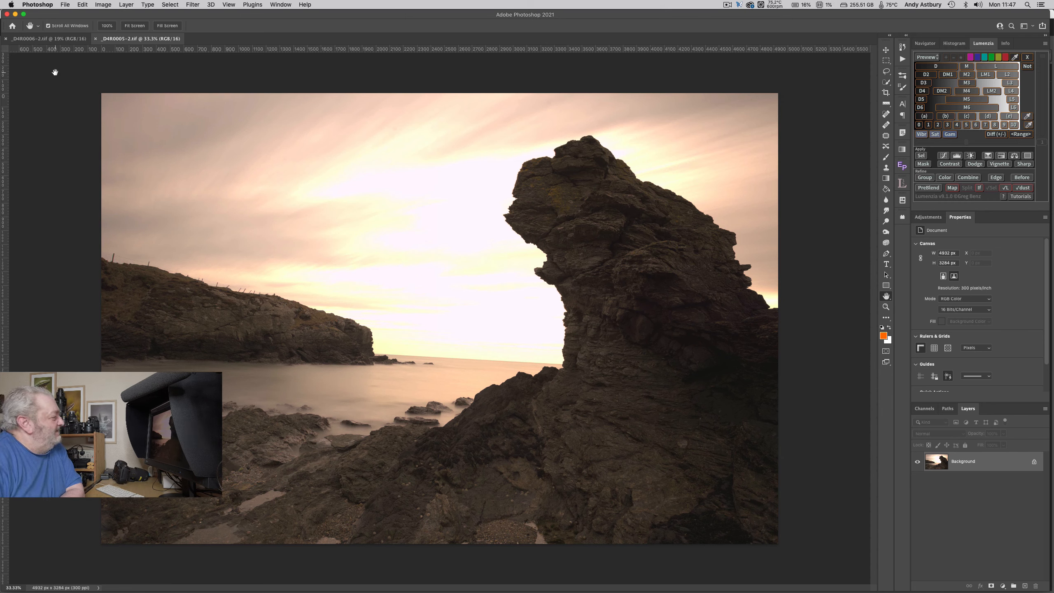
{"action": "left_click", "coordinate": [97, 39]}
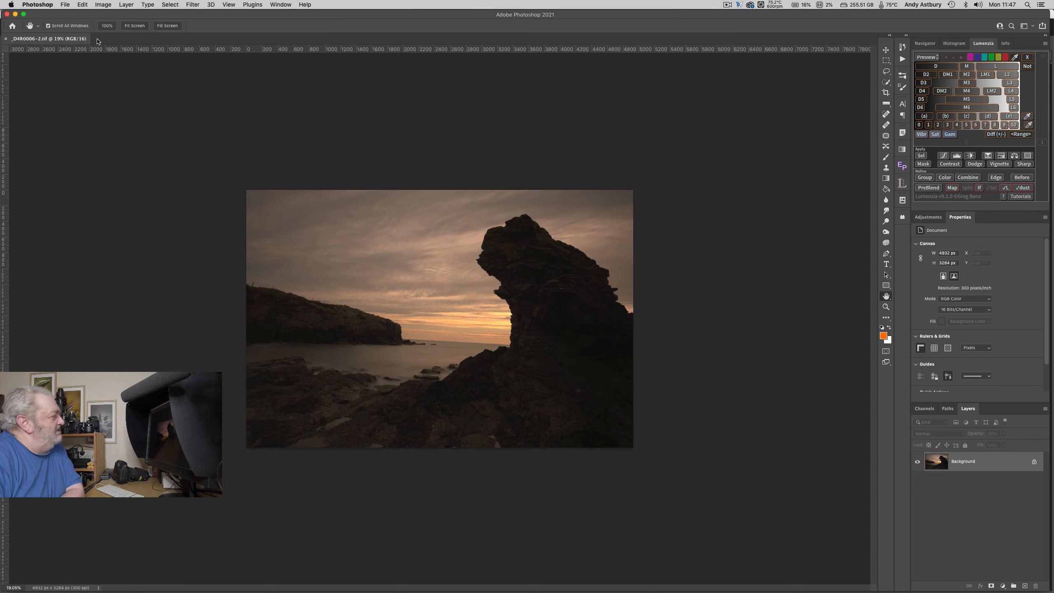
{"action": "mouse_move", "coordinate": [434, 591]}
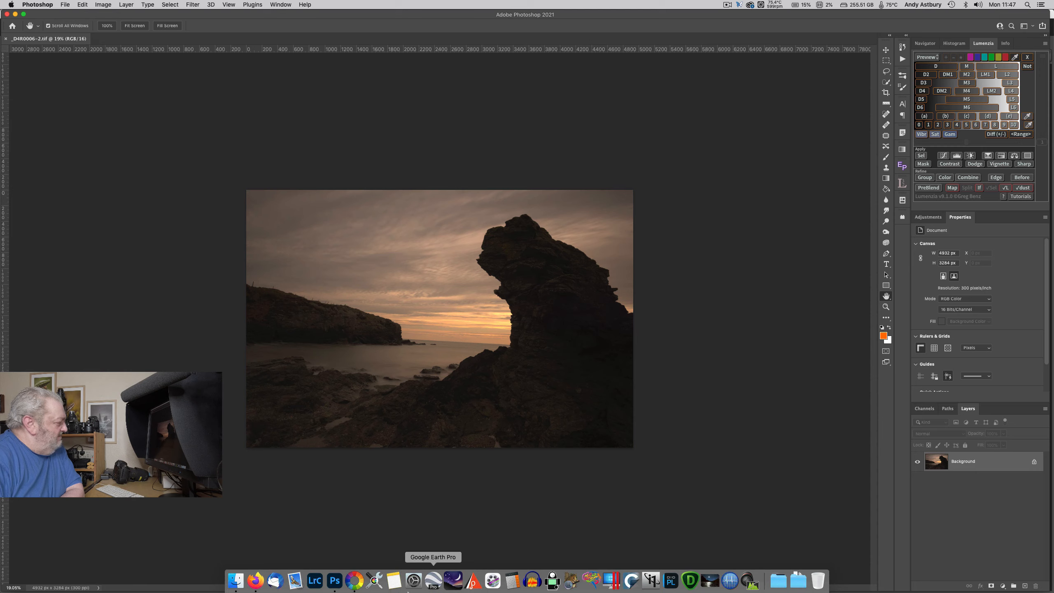
{"action": "left_click", "coordinate": [355, 580]}
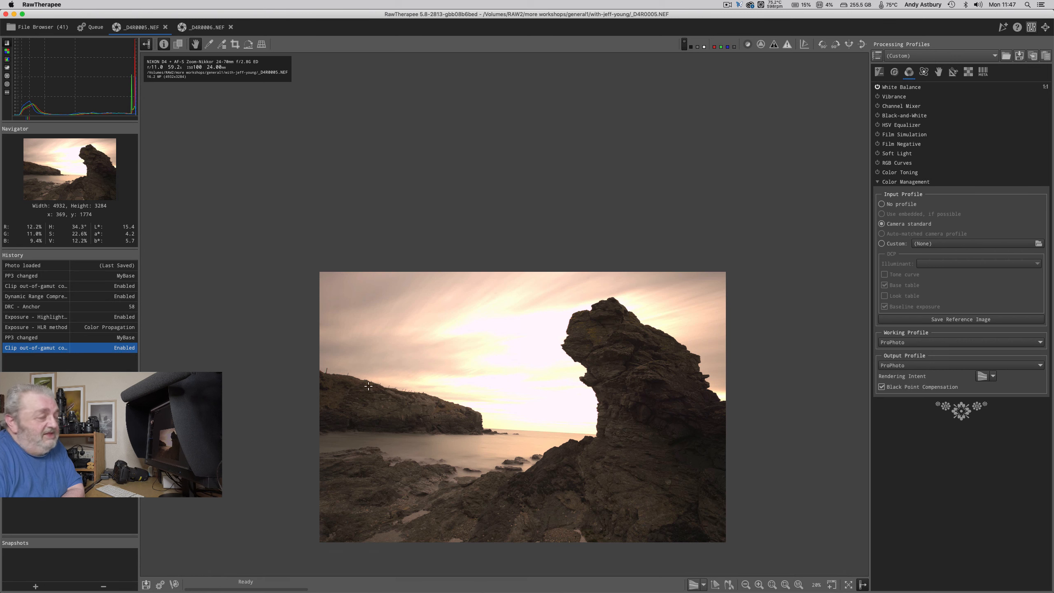
Step: Enable Dynamic Range Compression with Amount 26 and Anchor 54, and send the _D4R0005 photo to Photoshop
{"action": "left_click", "coordinate": [879, 72]}
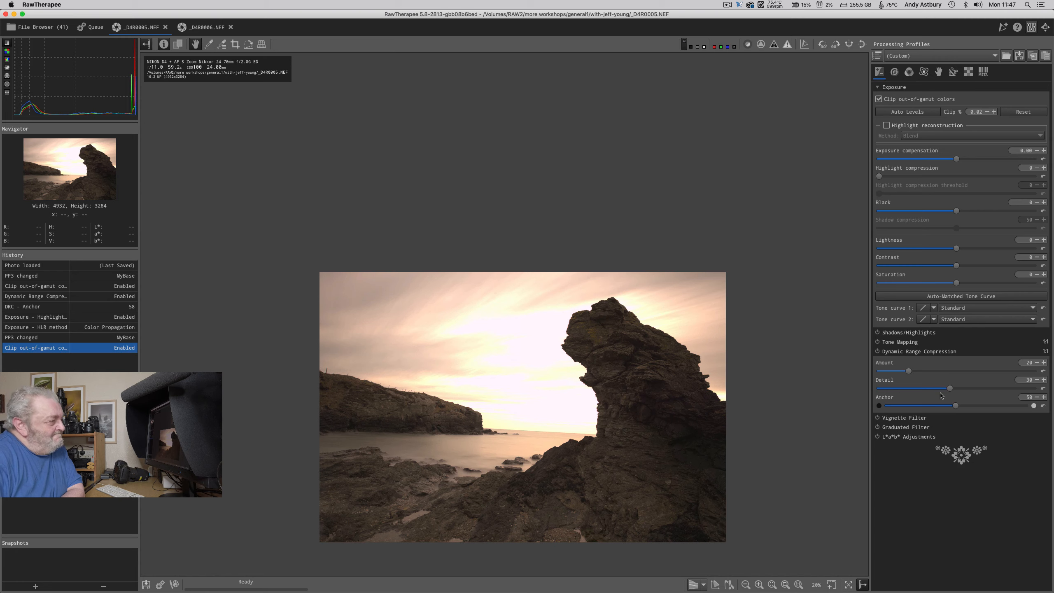
{"action": "left_click", "coordinate": [878, 351]}
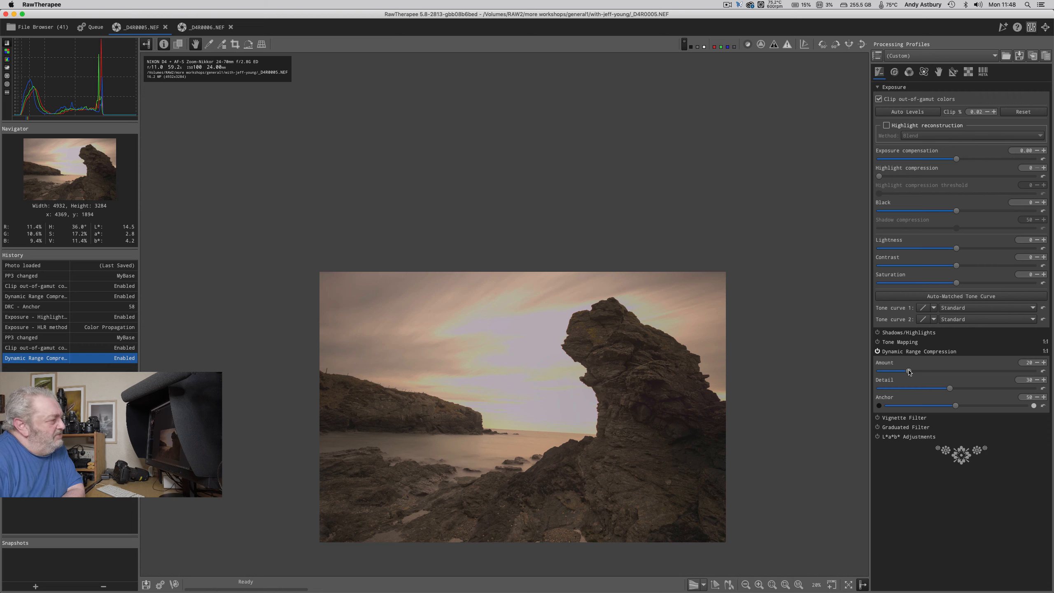
{"action": "left_click_drag", "start_coordinate": [909, 372], "coordinate": [918, 372]}
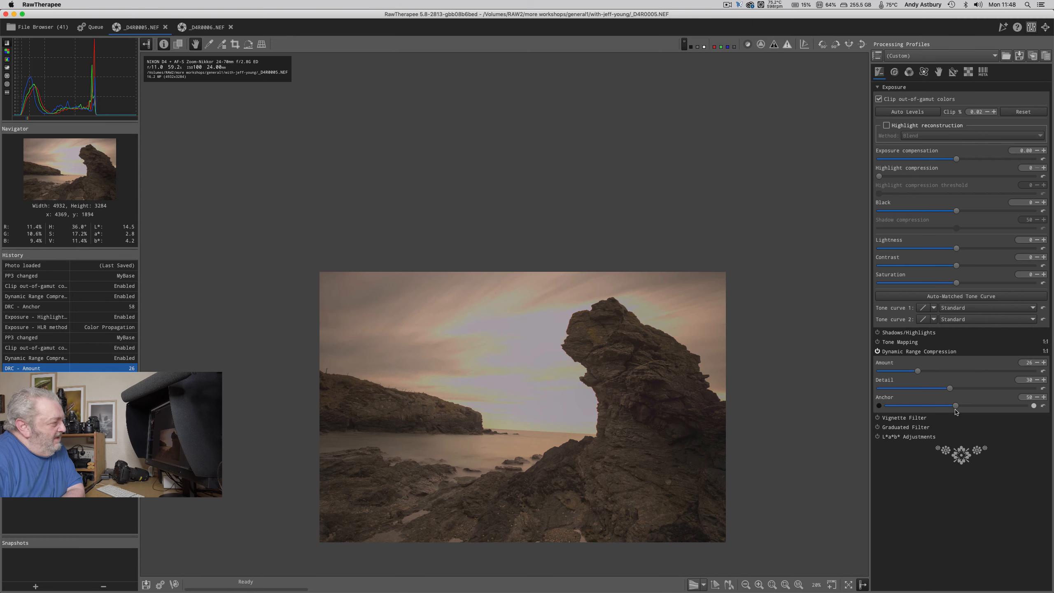
{"action": "left_click_drag", "start_coordinate": [957, 409], "coordinate": [963, 408]}
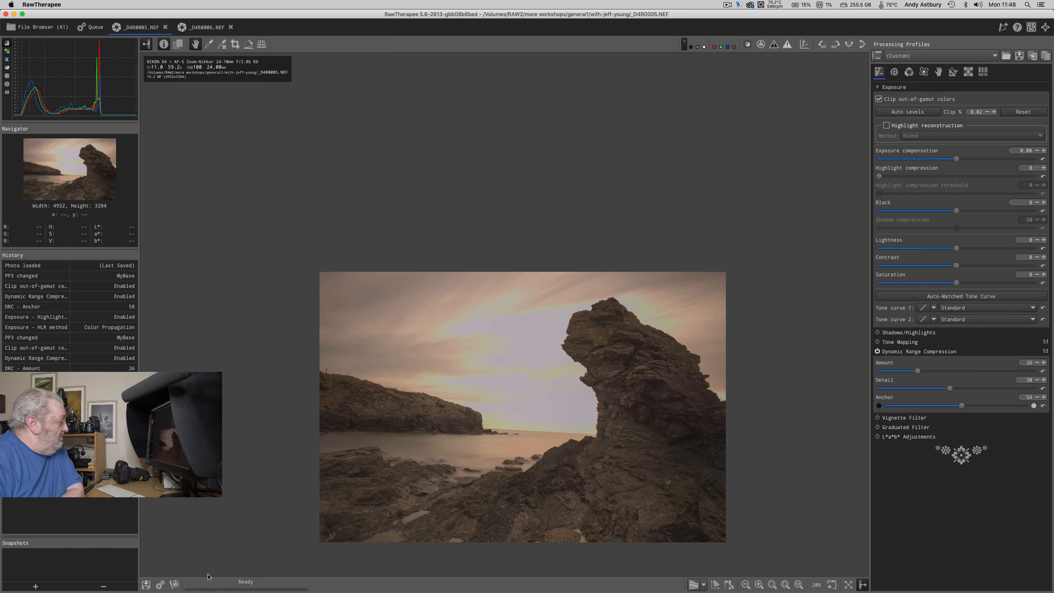
{"action": "left_click", "coordinate": [174, 584]}
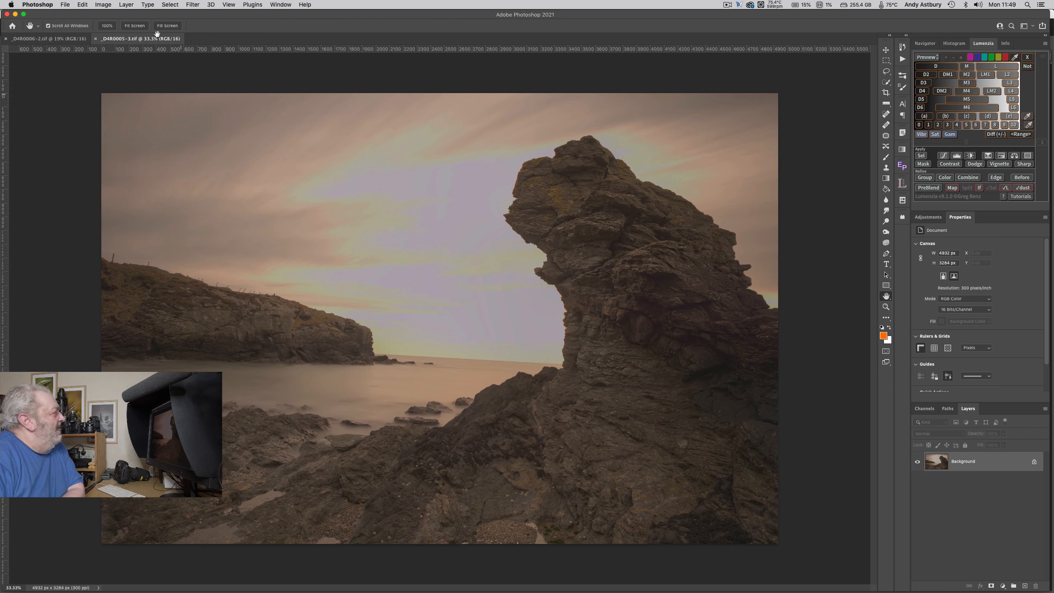
Step: Load the two open TIFF files into a layer stack and place the _D4R0006-2.tif layer below _D4R0005-3.tif
{"action": "left_click", "coordinate": [65, 5]}
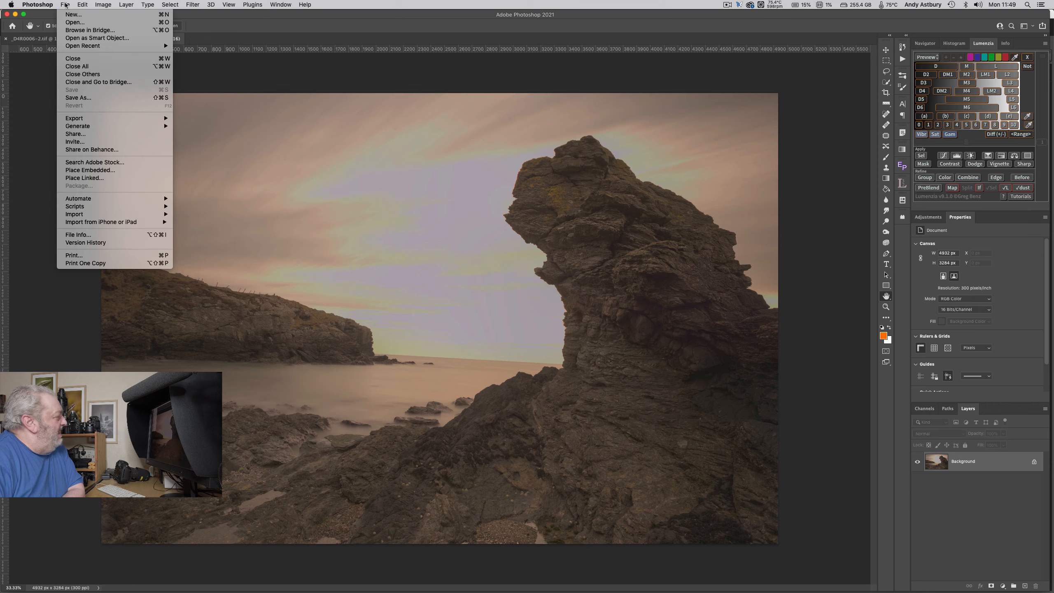
{"action": "mouse_move", "coordinate": [99, 209]}
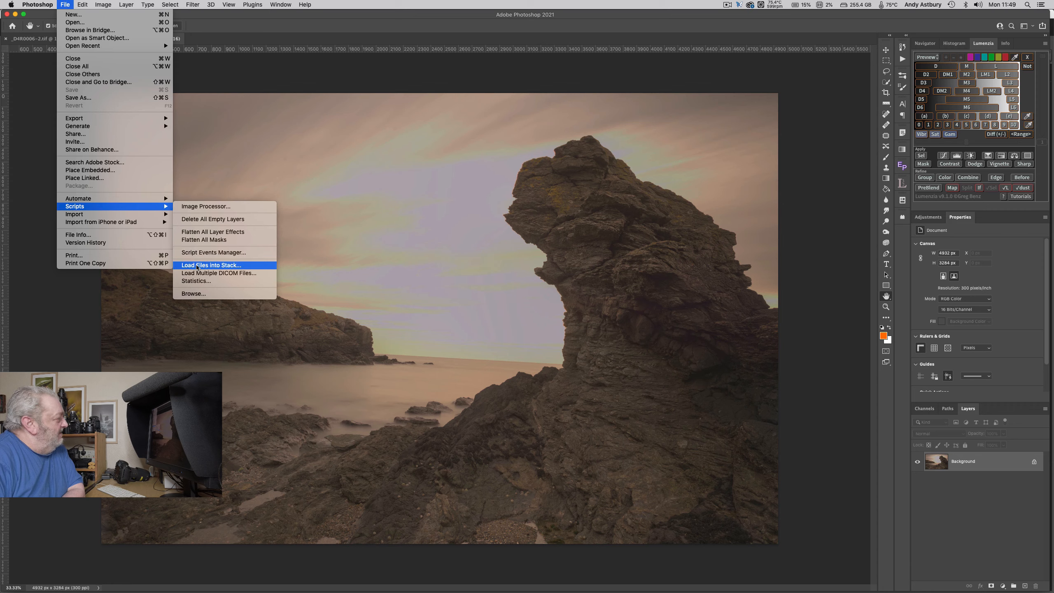
{"action": "left_click", "coordinate": [197, 266]}
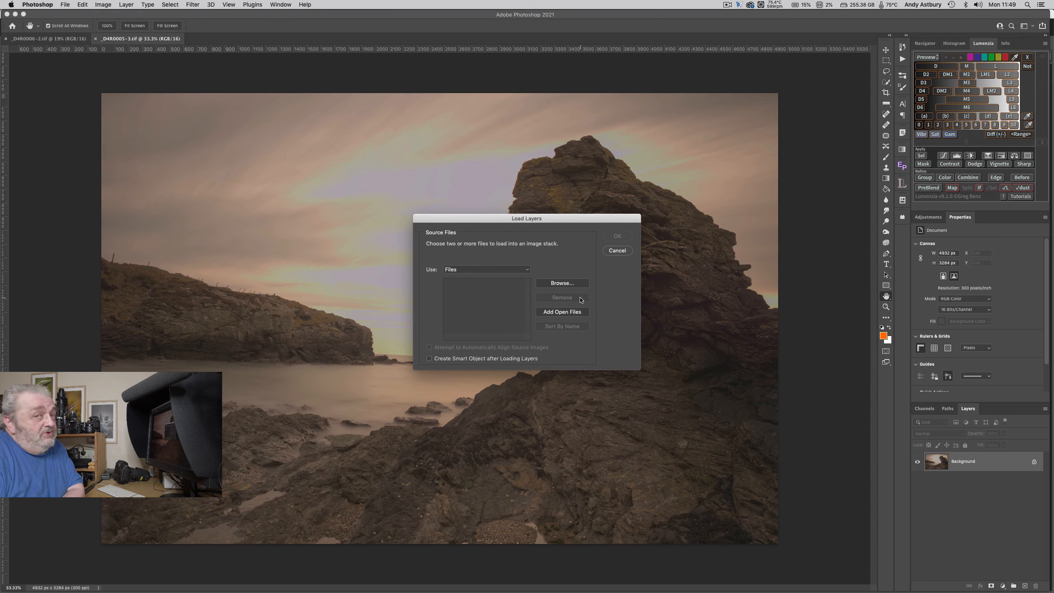
{"action": "left_click", "coordinate": [556, 314]}
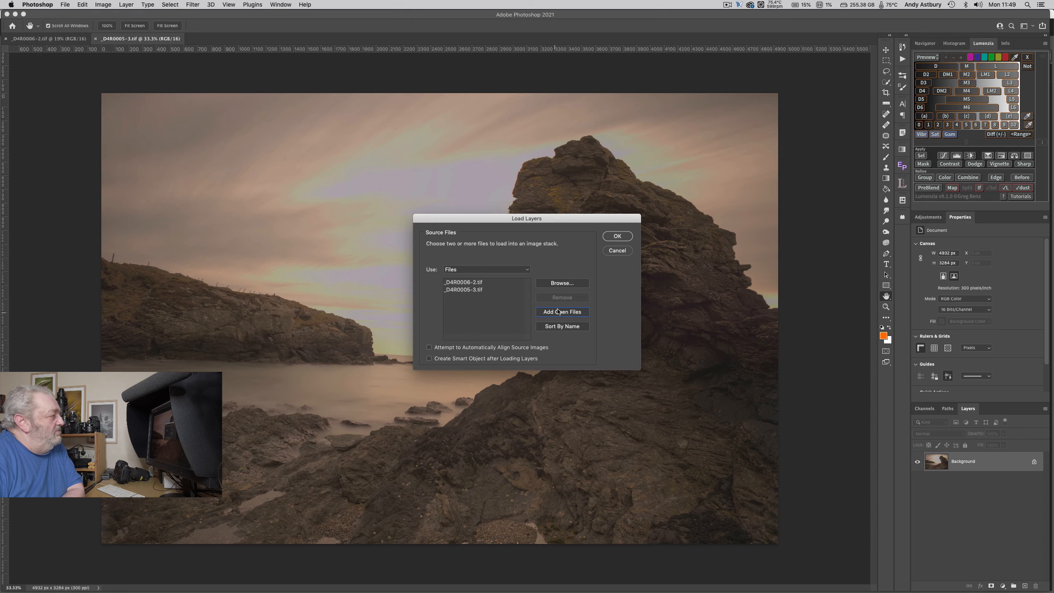
{"action": "left_click", "coordinate": [613, 236]}
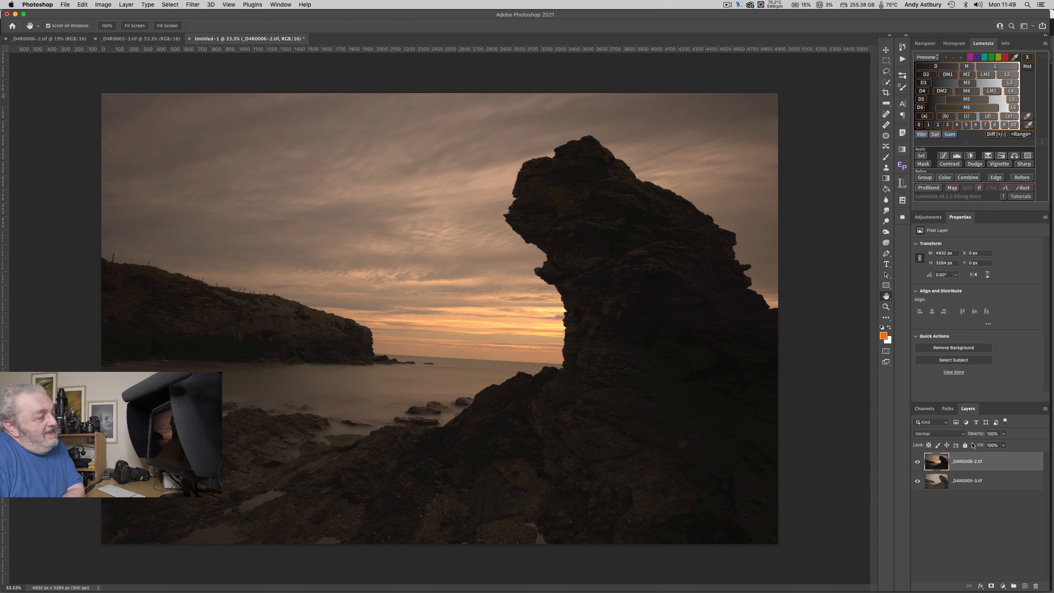
{"action": "left_click_drag", "start_coordinate": [969, 462], "coordinate": [973, 503]}
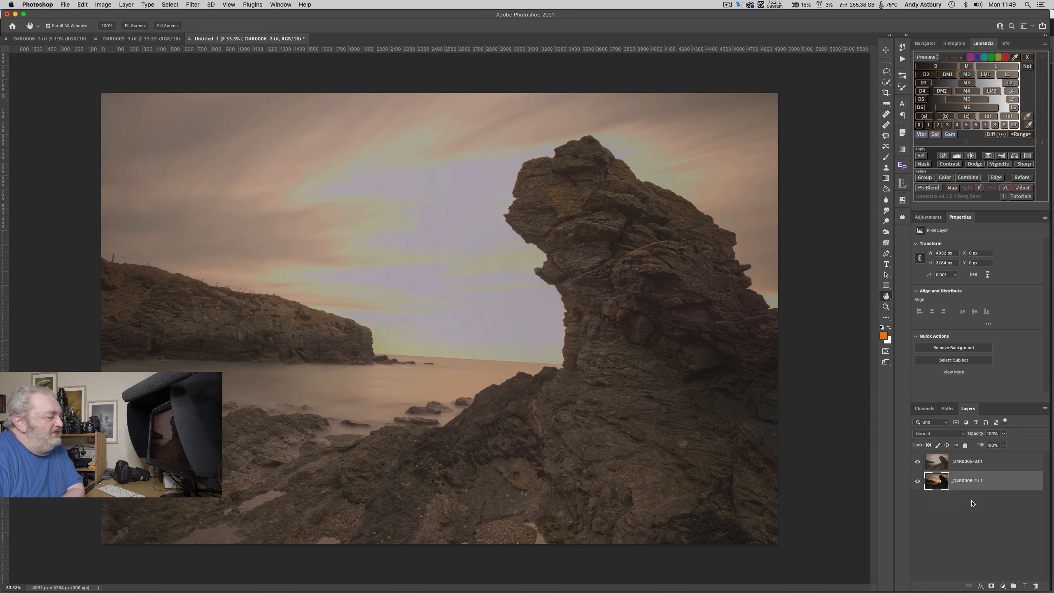
Step: Select both the _D4R0005-3.tif and _D4R0006-2.tif layers and auto-align them with the Auto projection
{"action": "left_click", "coordinate": [991, 462]}
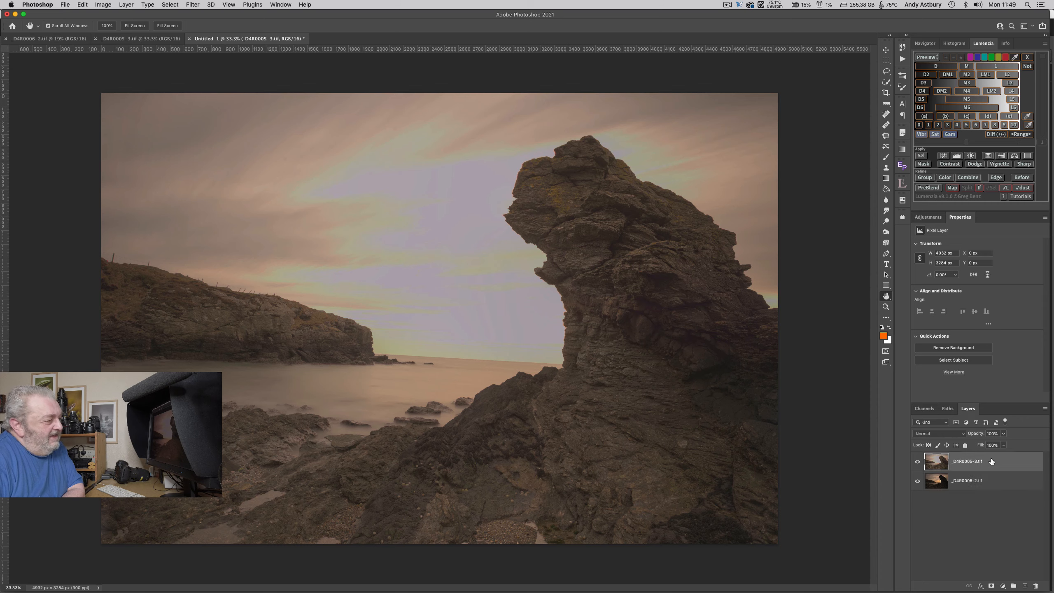
{"action": "left_click", "coordinate": [981, 481], "text": "shift"}
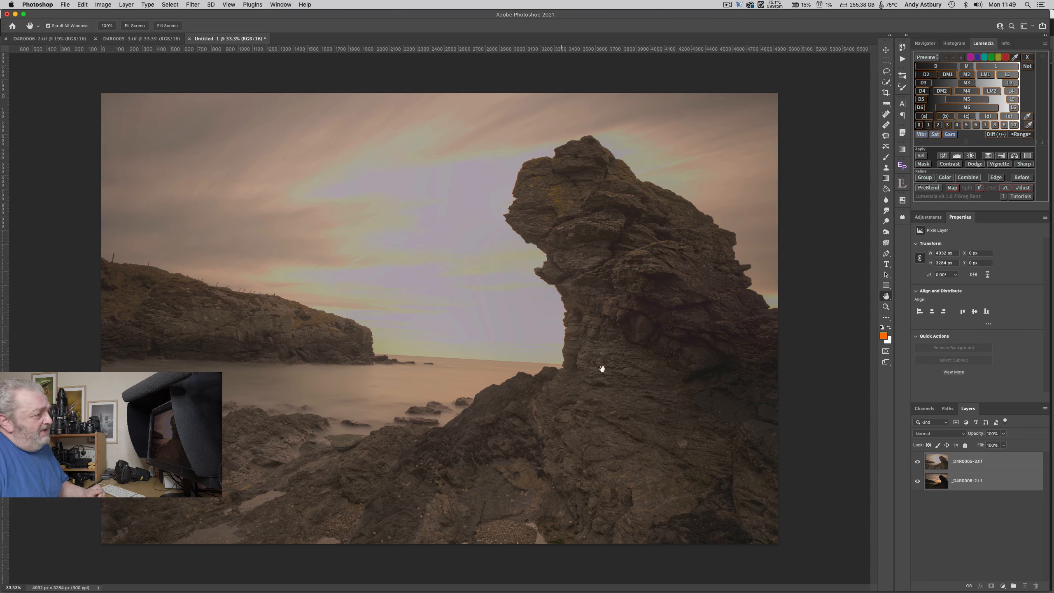
{"action": "left_click", "coordinate": [65, 4]}
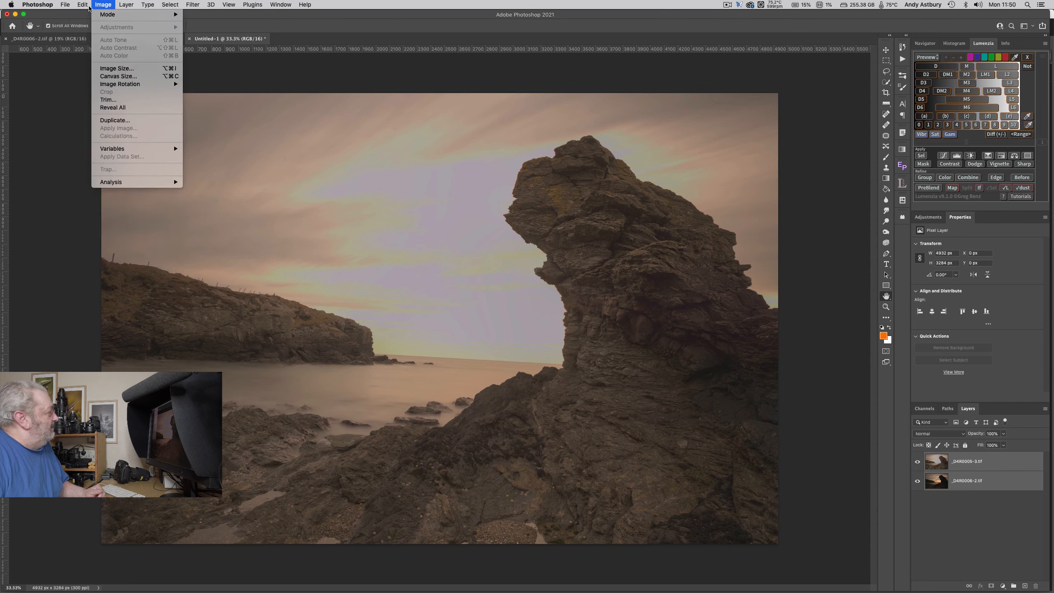
{"action": "mouse_move", "coordinate": [83, 6]}
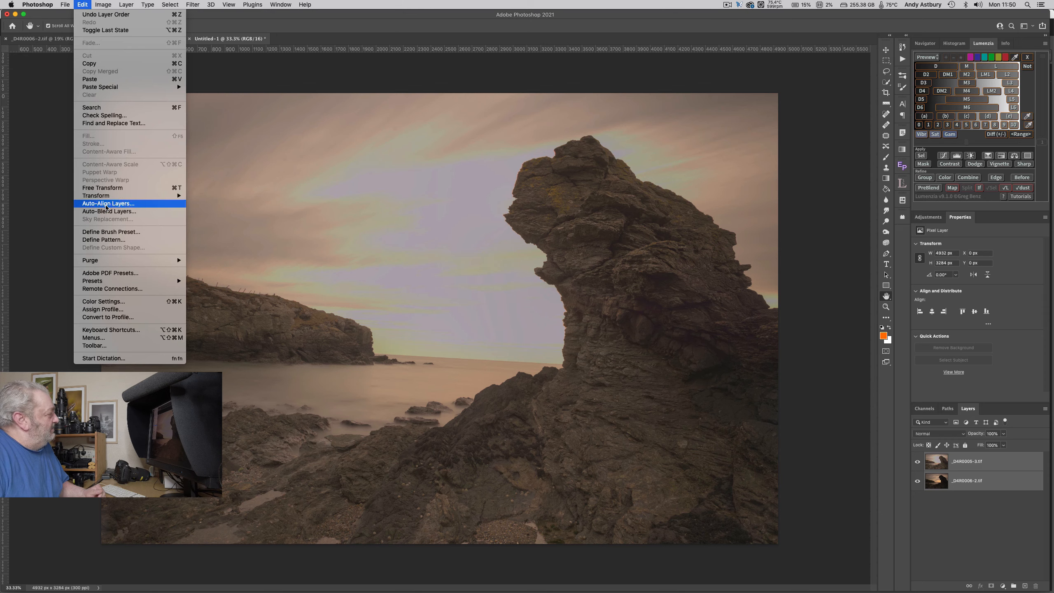
{"action": "left_click", "coordinate": [107, 206]}
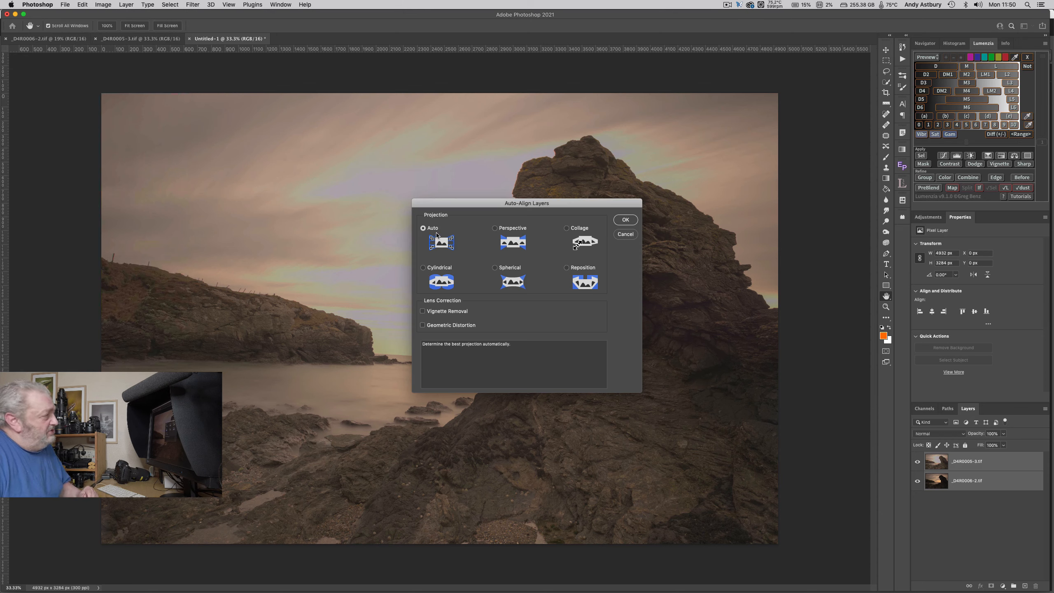
{"action": "left_click", "coordinate": [624, 222]}
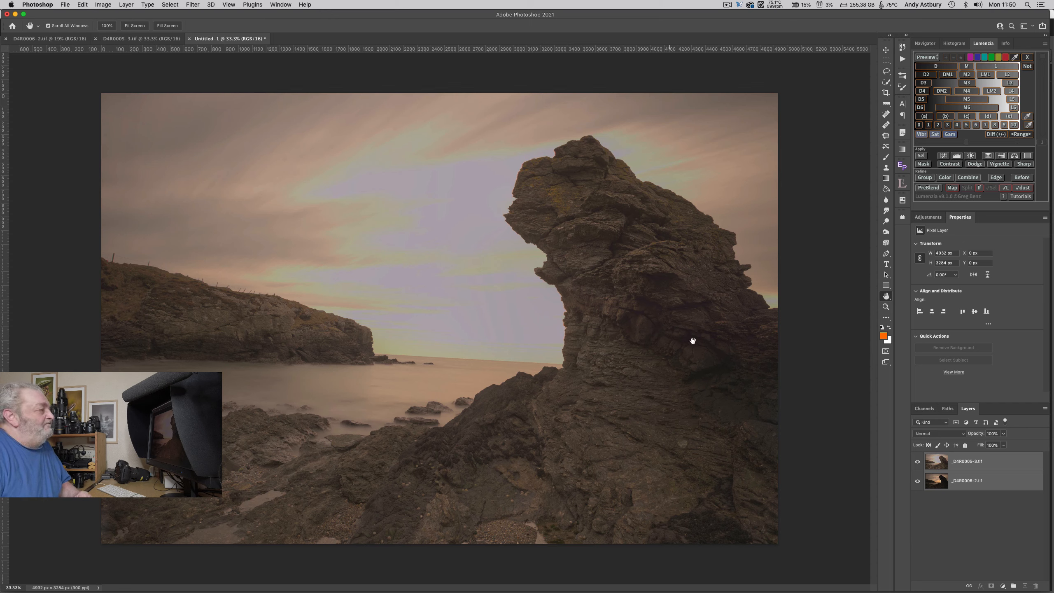
Step: In the _D4R0005-3.tif layer's Blend If settings, split This Layer's highlight slider to 0 / 255 on the Gray channel
{"action": "left_click", "coordinate": [1021, 468]}
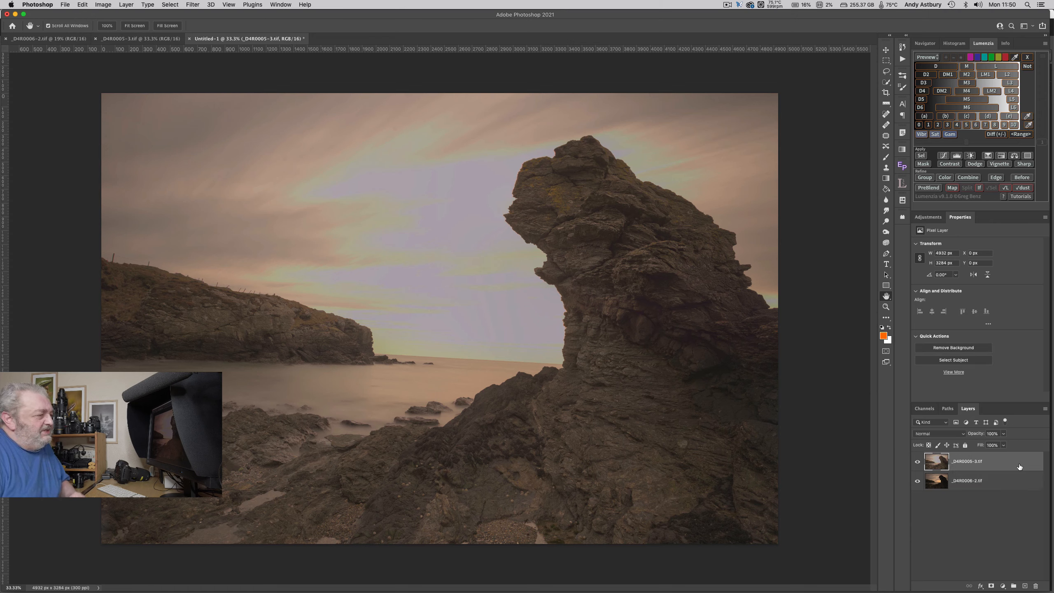
{"action": "double_click", "coordinate": [1019, 467]}
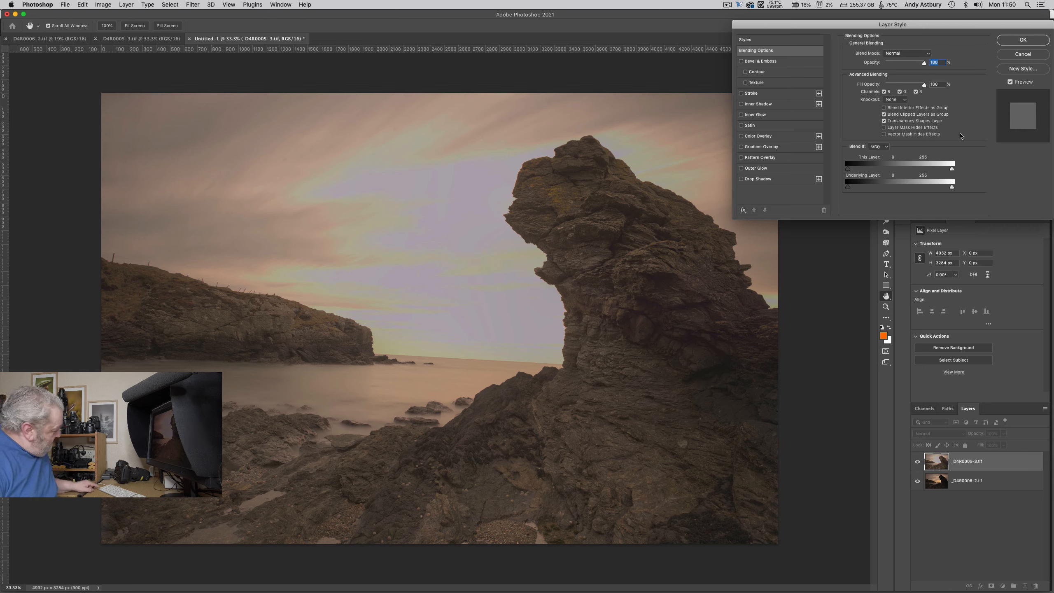
{"action": "key", "text": "alt"}
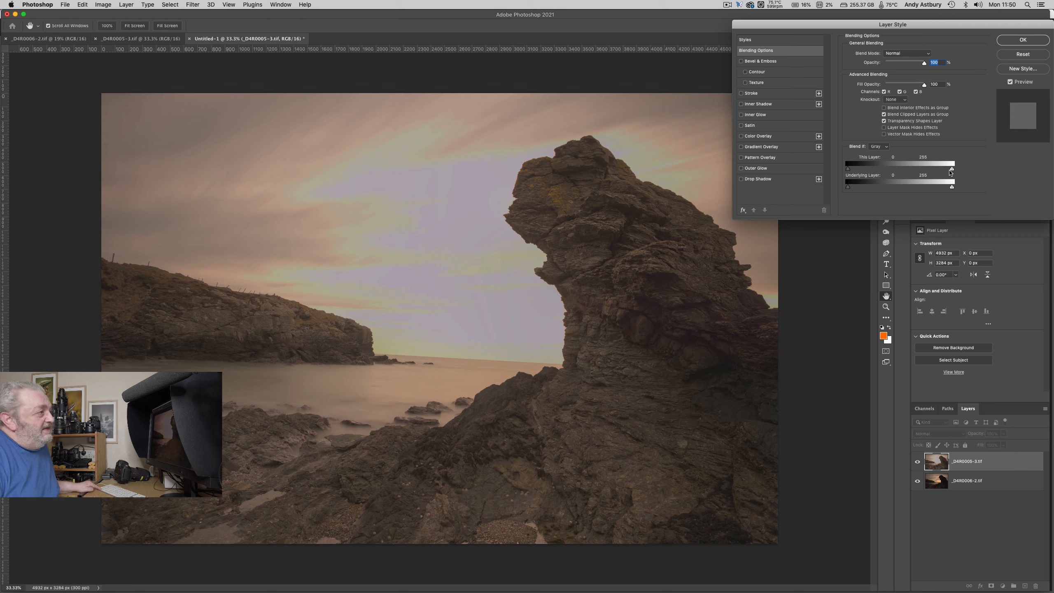
{"action": "left_click_drag", "start_coordinate": [951, 171], "coordinate": [951, 171]}
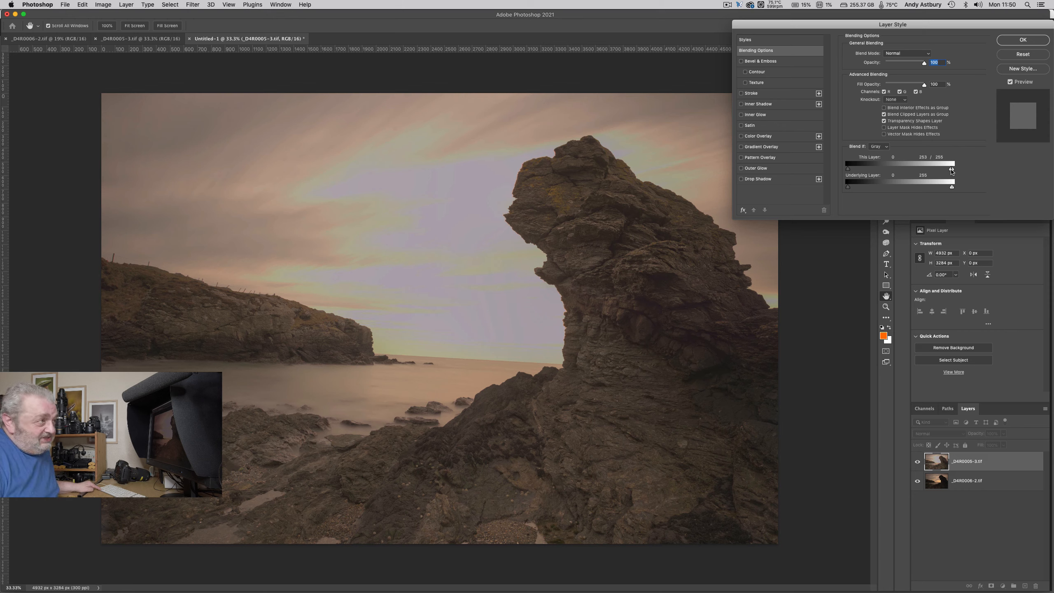
{"action": "left_click_drag", "start_coordinate": [951, 171], "coordinate": [836, 170]}
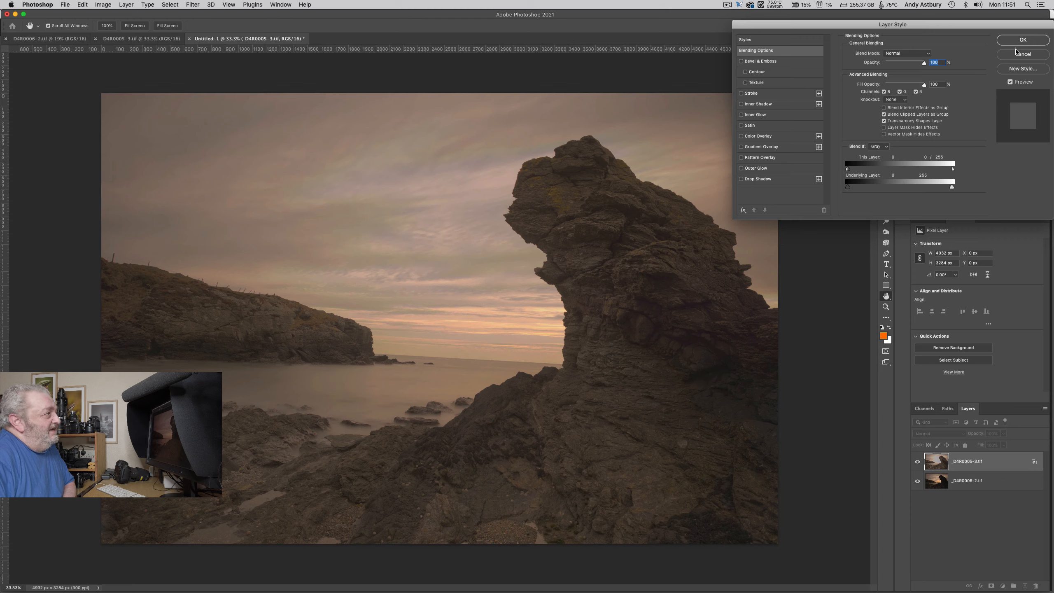
{"action": "left_click", "coordinate": [1007, 41]}
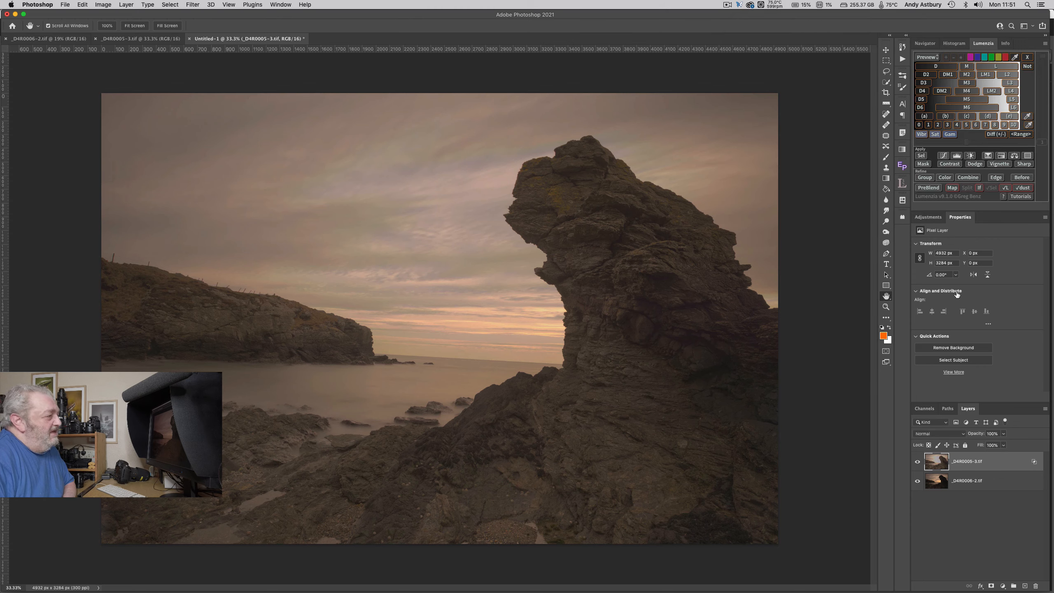
Step: Lower the _D4R0005-3.tif layer's opacity to about 58% and flatten the image
{"action": "left_click", "coordinate": [1003, 434]}
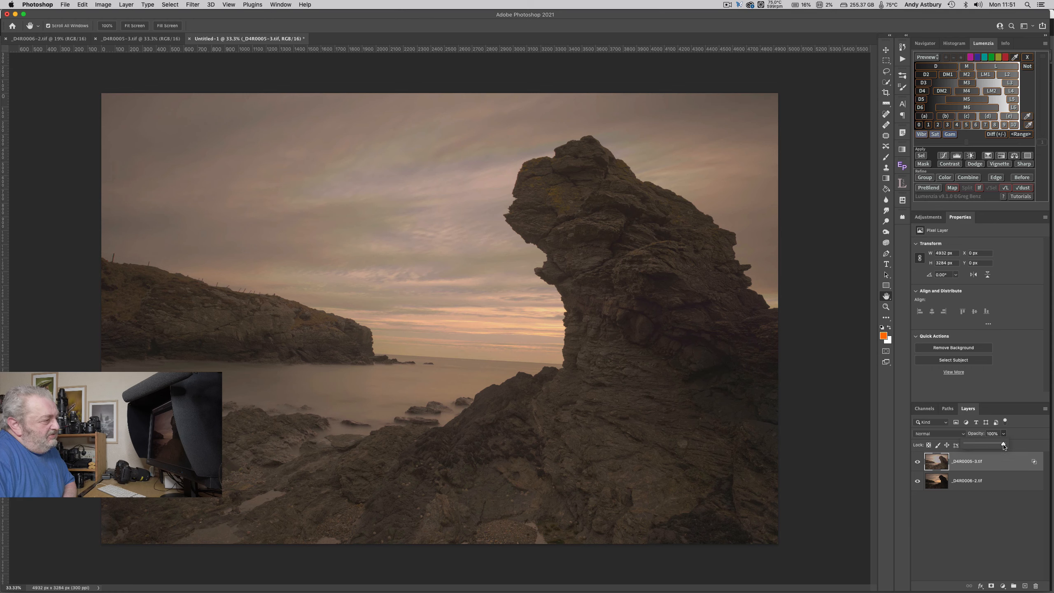
{"action": "mouse_move", "coordinate": [1003, 445]}
{"action": "left_mouse_down"}
{"action": "mouse_move", "coordinate": [982, 445]}
{"action": "mouse_move", "coordinate": [998, 447]}
{"action": "left_mouse_up"}
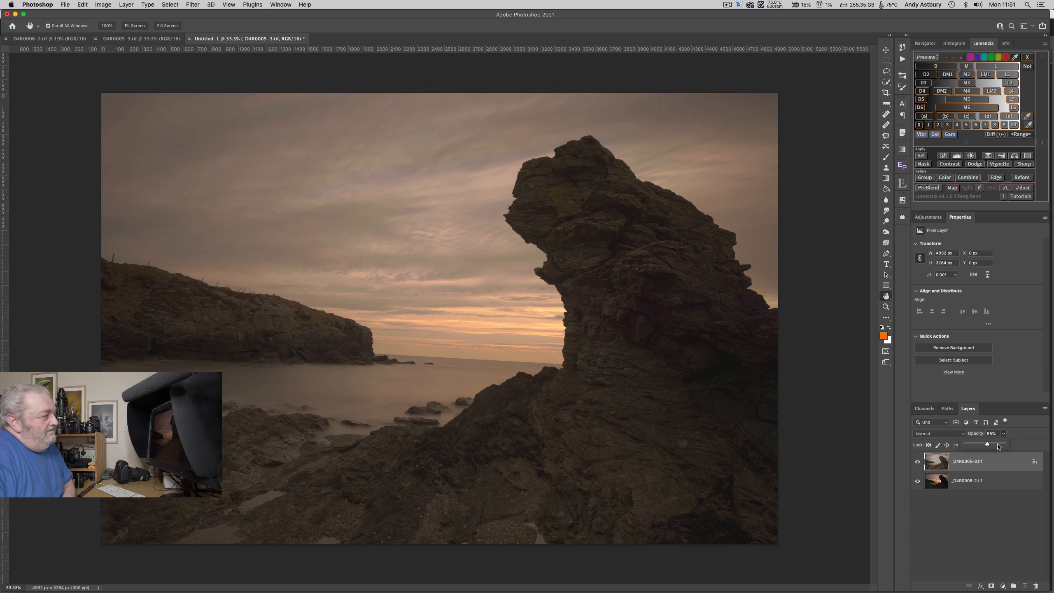
{"action": "left_click", "coordinate": [1006, 536]}
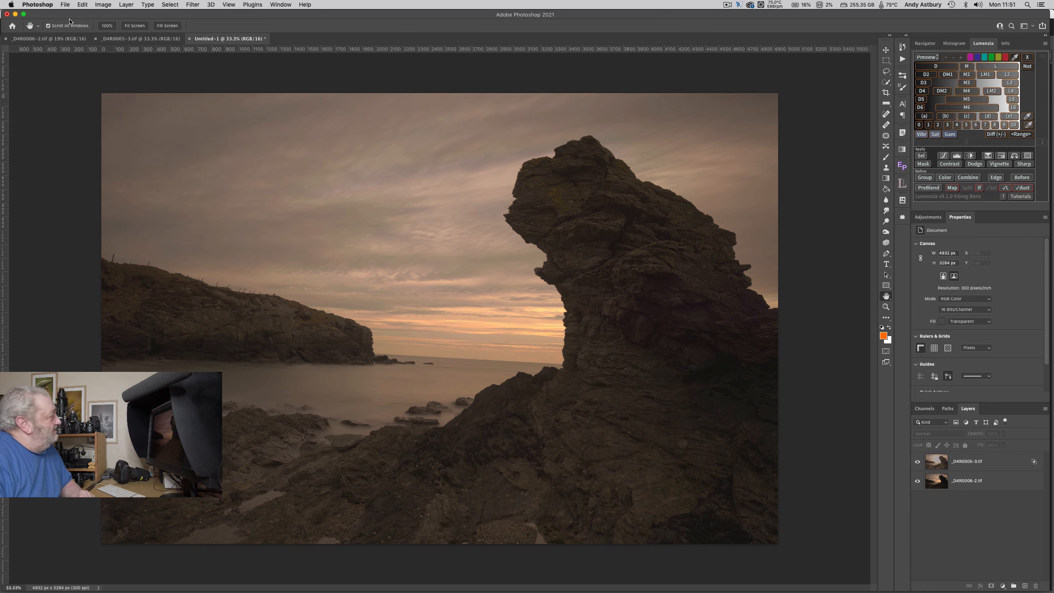
{"action": "left_click", "coordinate": [126, 5]}
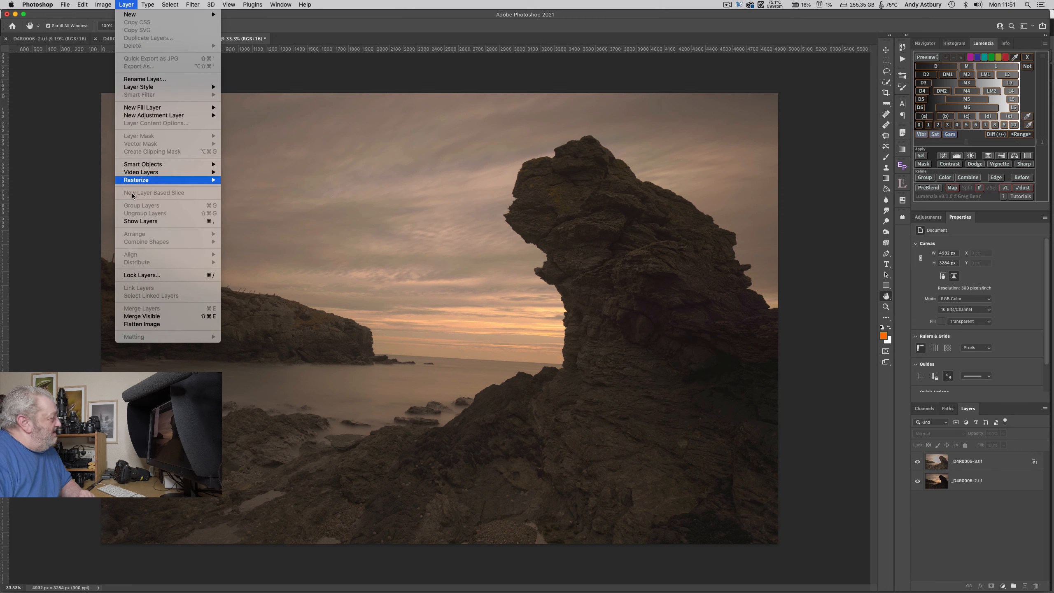
{"action": "left_click", "coordinate": [147, 325]}
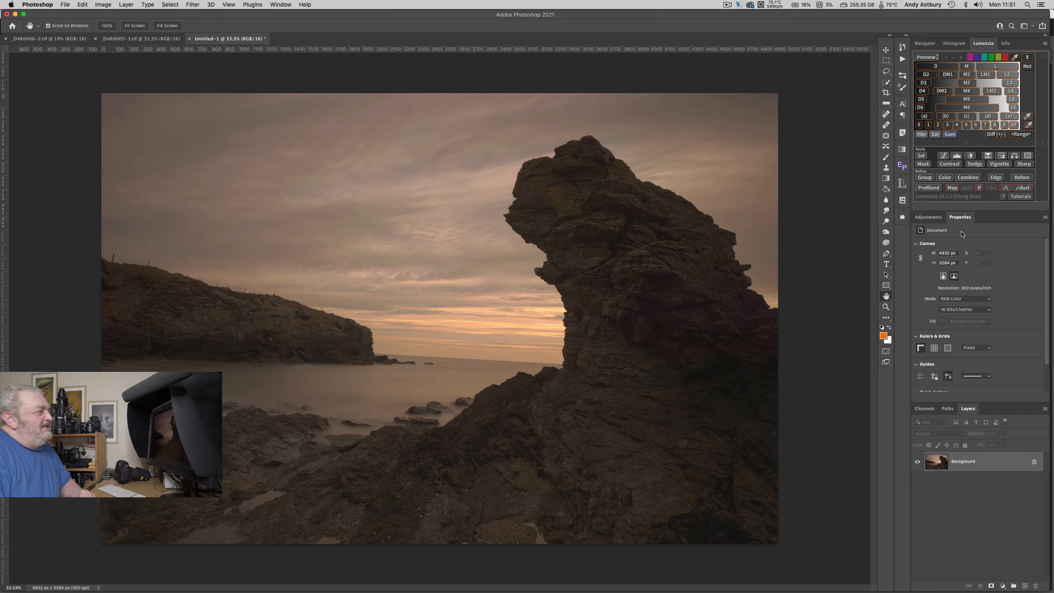
Step: Draw a Ruler tool line along the sea horizon and straighten the layer to it
{"action": "left_click", "coordinate": [888, 109]}
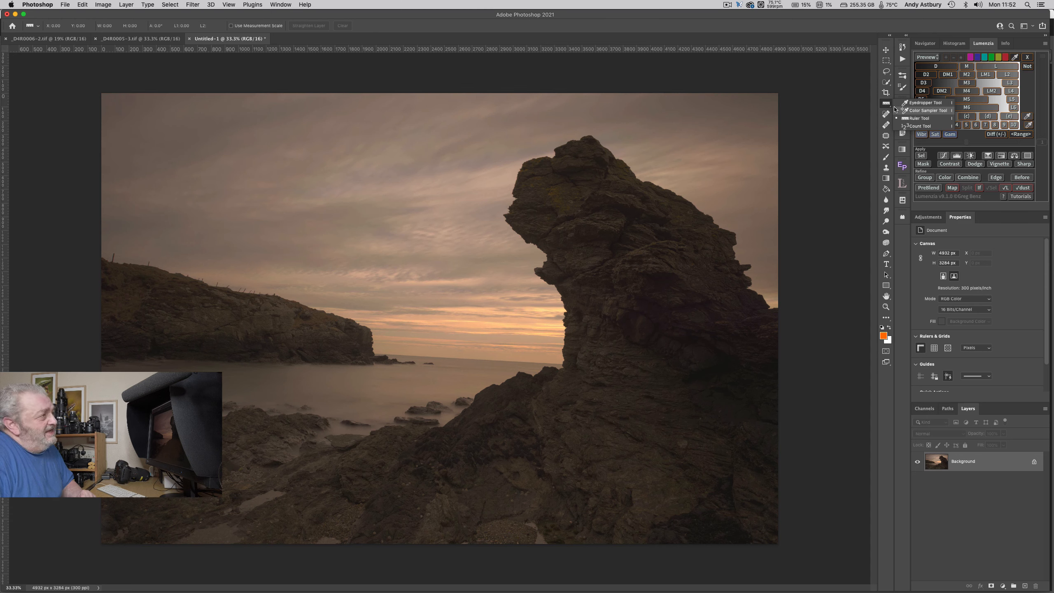
{"action": "left_click", "coordinate": [916, 119]}
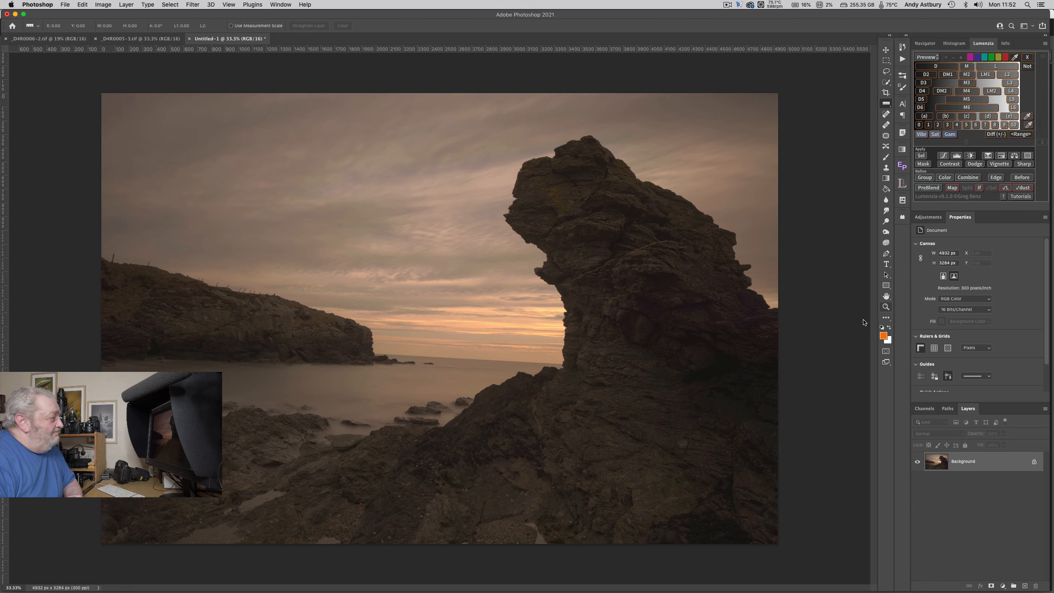
{"action": "scroll", "coordinate": [478, 367], "scroll_direction": "up", "scroll_amount": 5}
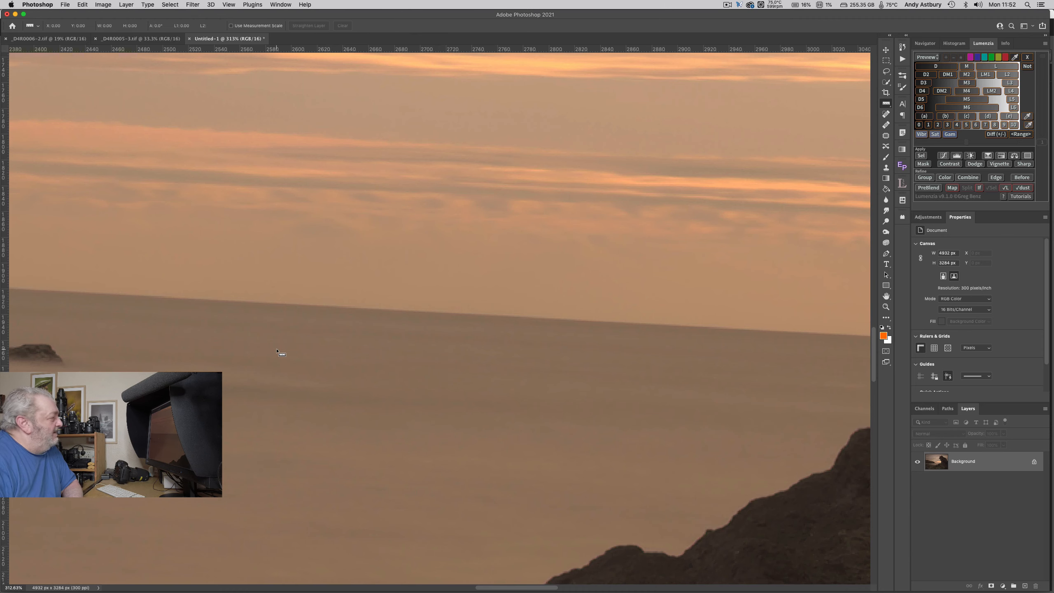
{"action": "scroll", "coordinate": [276, 351], "scroll_direction": "down", "scroll_amount": 3}
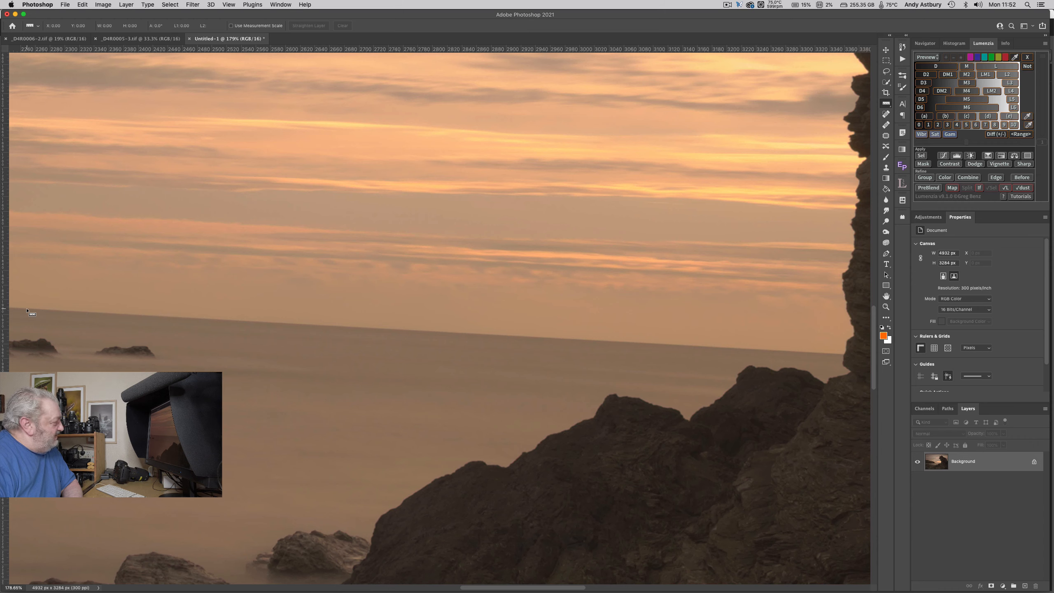
{"action": "left_click_drag", "start_coordinate": [26, 308], "coordinate": [820, 351]}
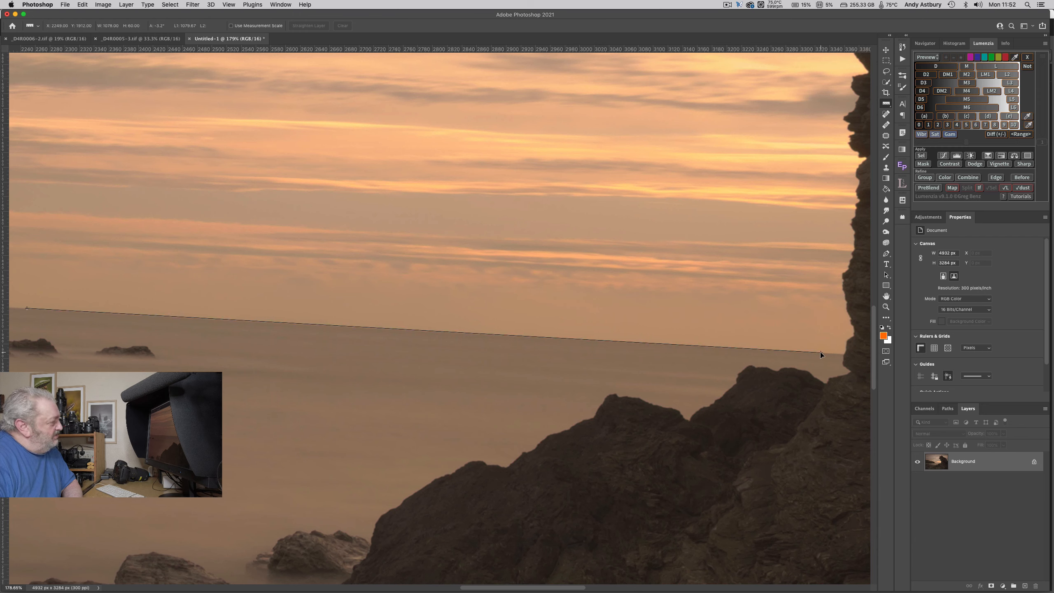
{"action": "left_click_drag", "start_coordinate": [820, 352], "coordinate": [821, 353]}
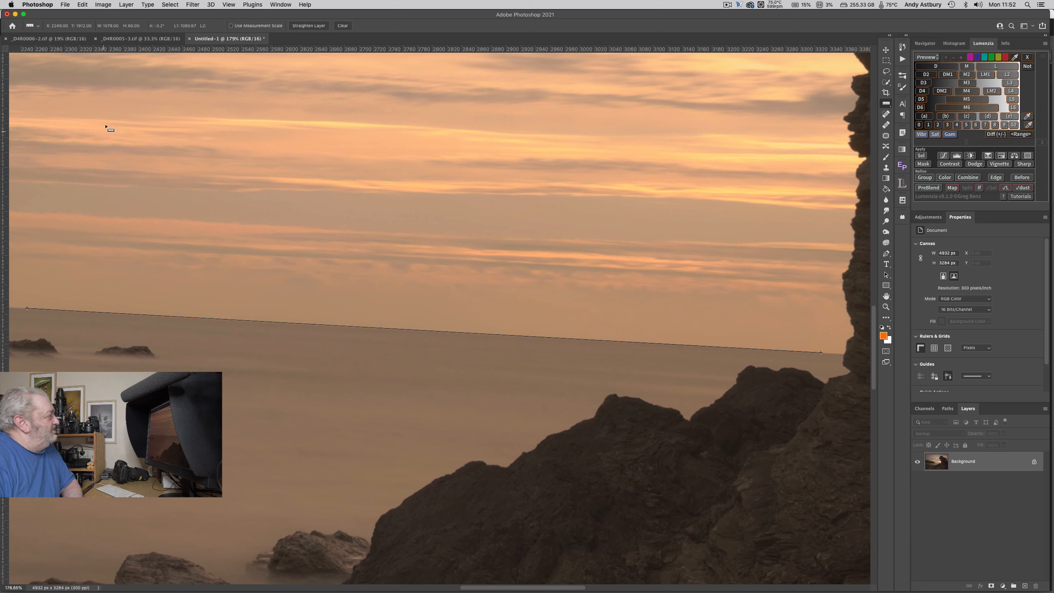
{"action": "left_click", "coordinate": [308, 26]}
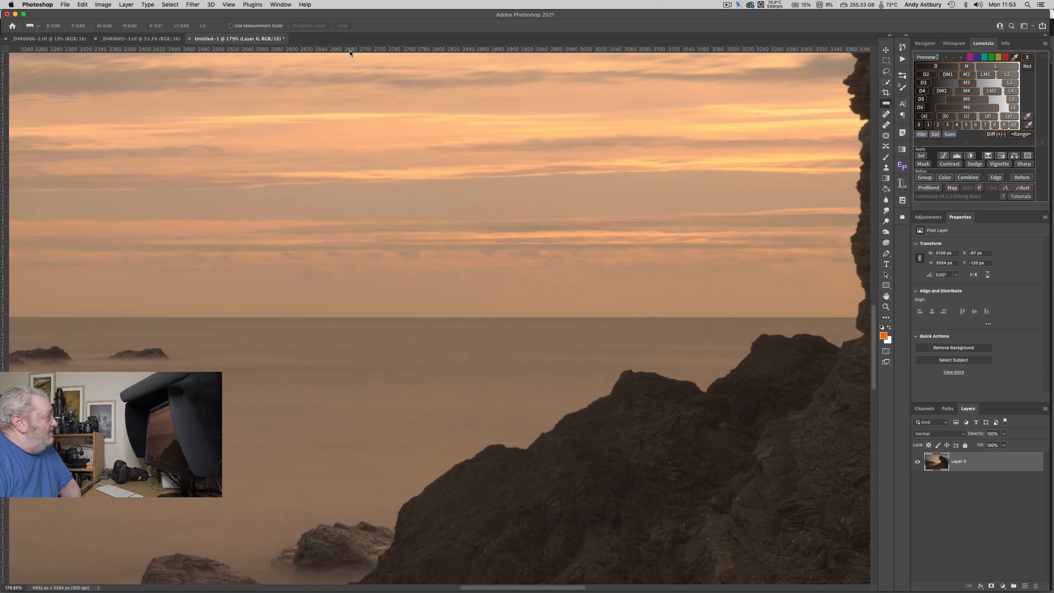
Step: Check the horizon against a temporary horizontal guide, remove the guide, and view the whole straightened image
{"action": "left_click_drag", "start_coordinate": [349, 52], "coordinate": [324, 320]}
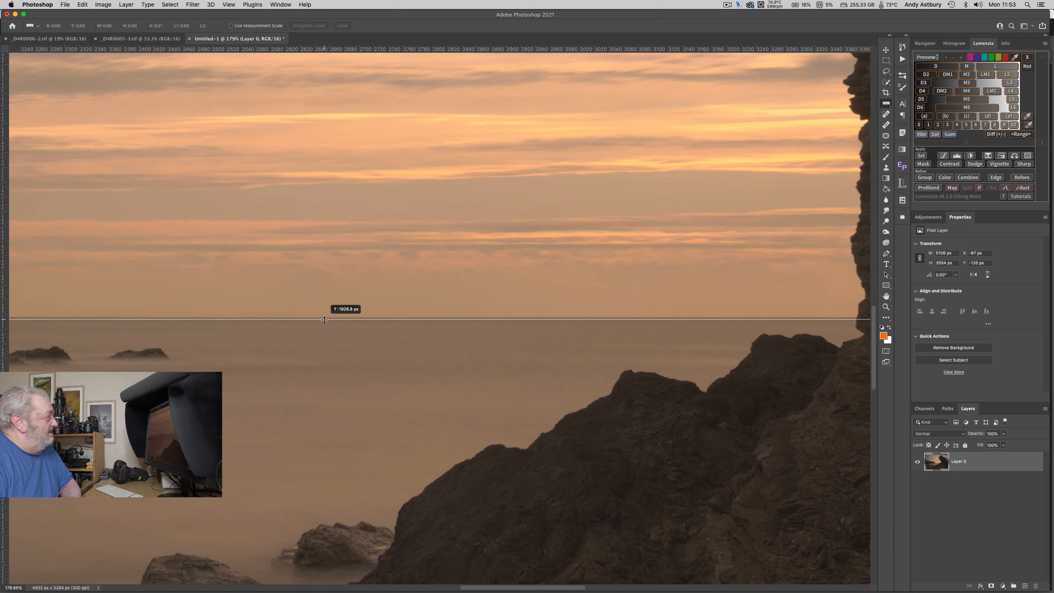
{"action": "left_click_drag", "start_coordinate": [325, 319], "coordinate": [326, 49]}
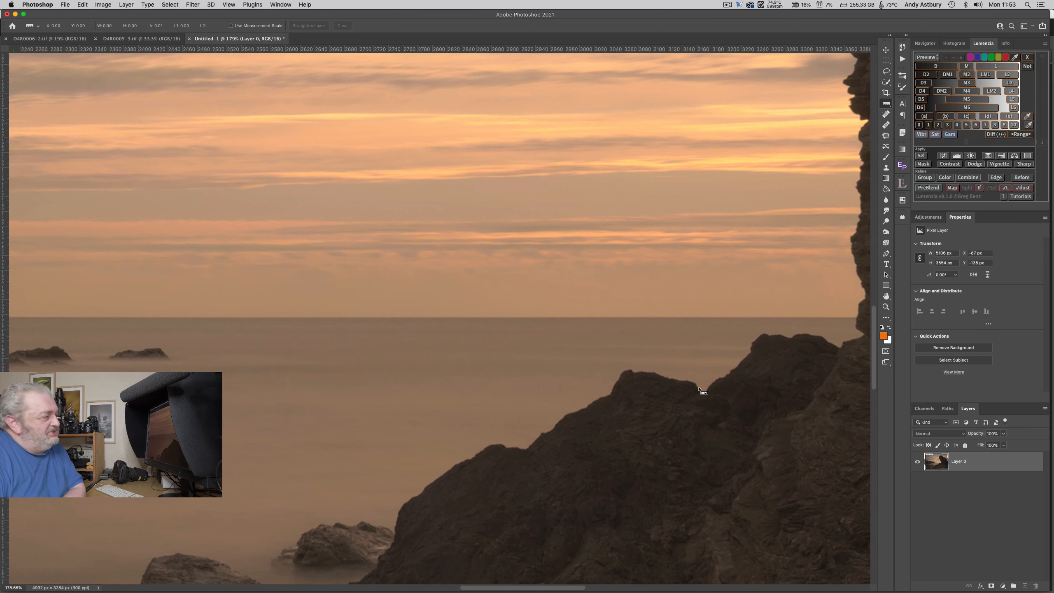
{"action": "double_click", "coordinate": [888, 296]}
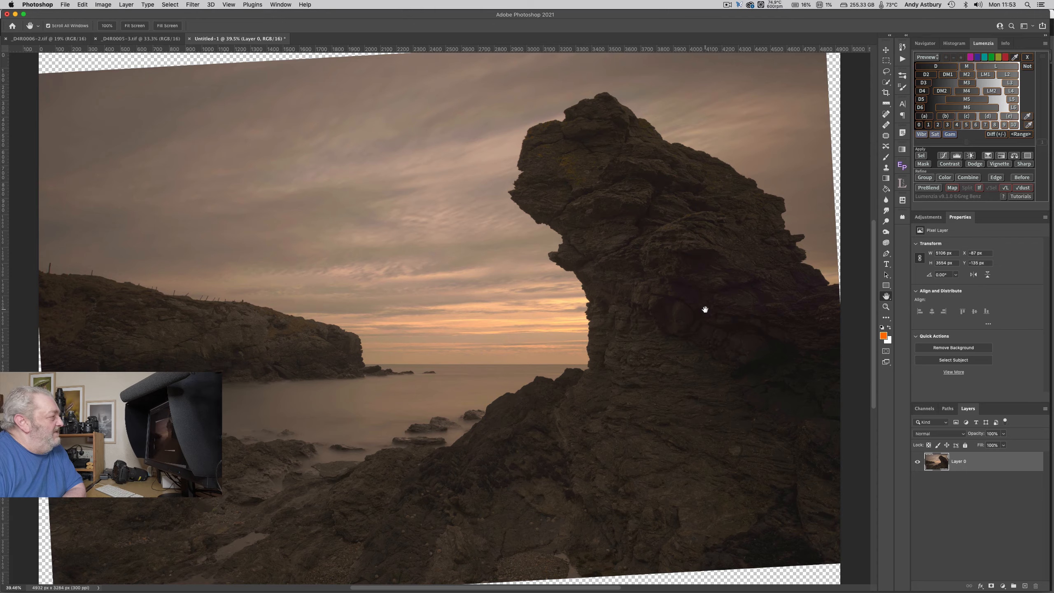
{"action": "scroll", "coordinate": [704, 309], "scroll_direction": "down", "scroll_amount": 5}
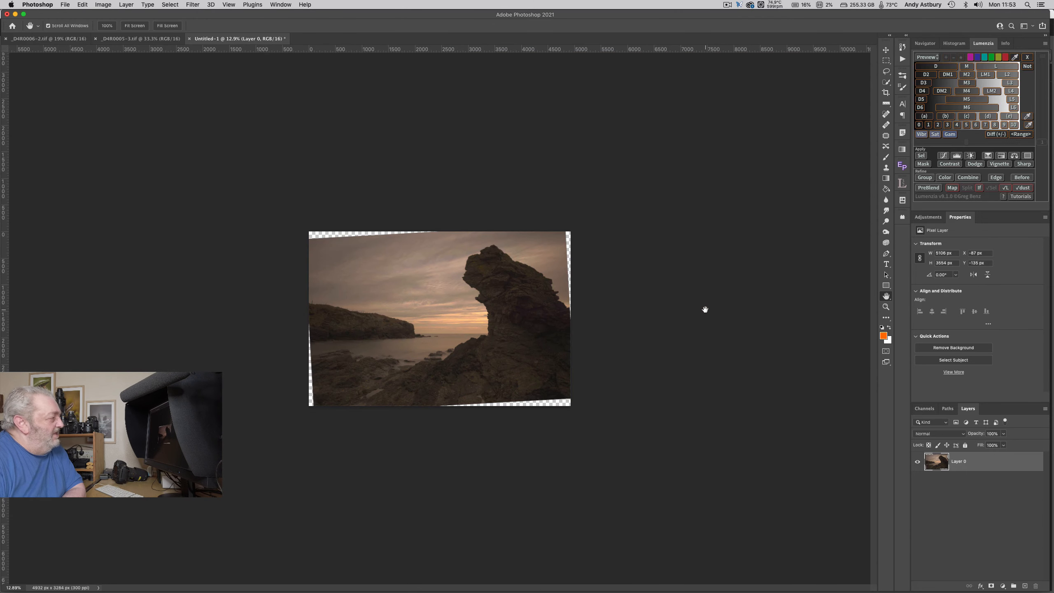
{"action": "scroll", "coordinate": [704, 309], "scroll_direction": "up", "scroll_amount": 3}
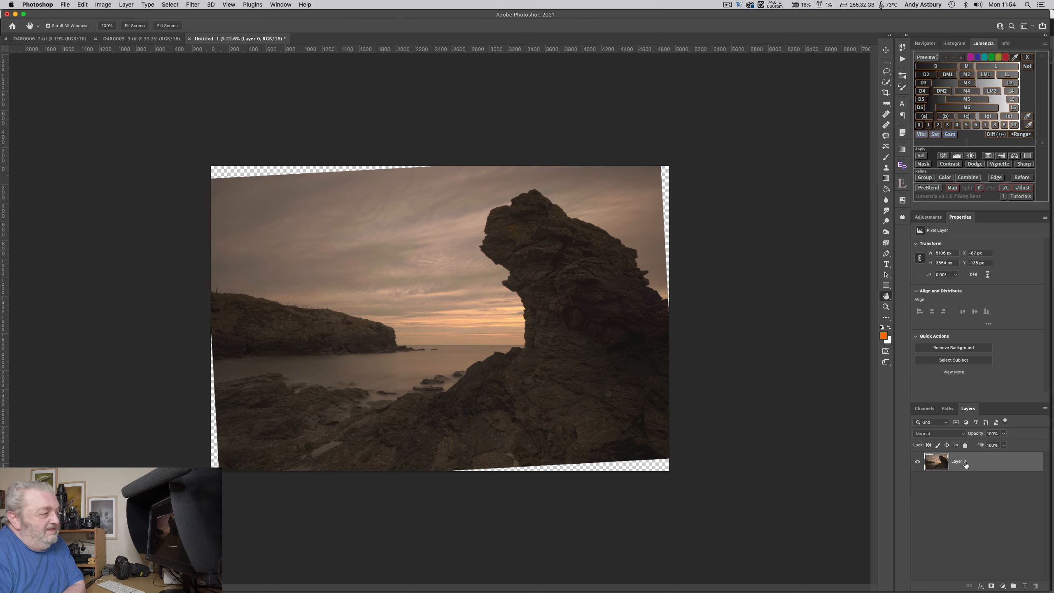
Step: Load the straightened layer's pixels as a selection and invert it to cover all the transparent edges
{"action": "right_click", "coordinate": [938, 461]}
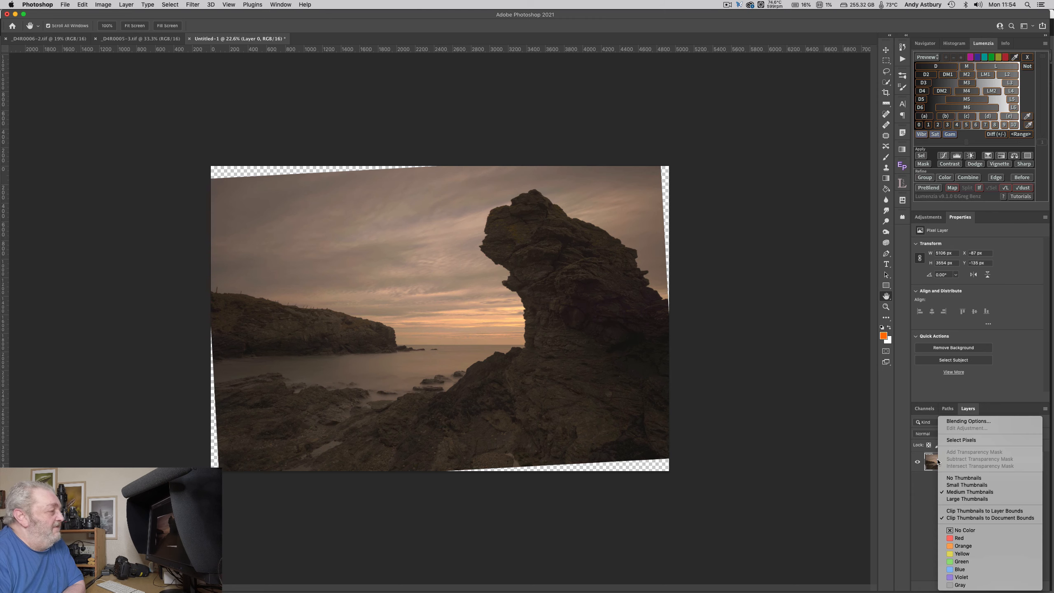
{"action": "left_click", "coordinate": [965, 440]}
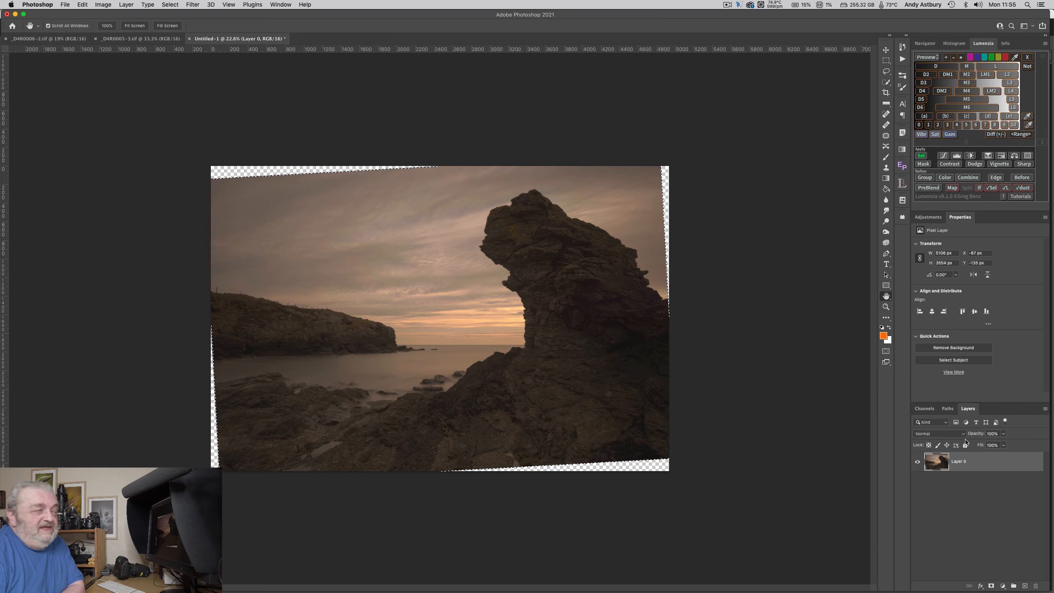
{"action": "left_click", "coordinate": [176, 6]}
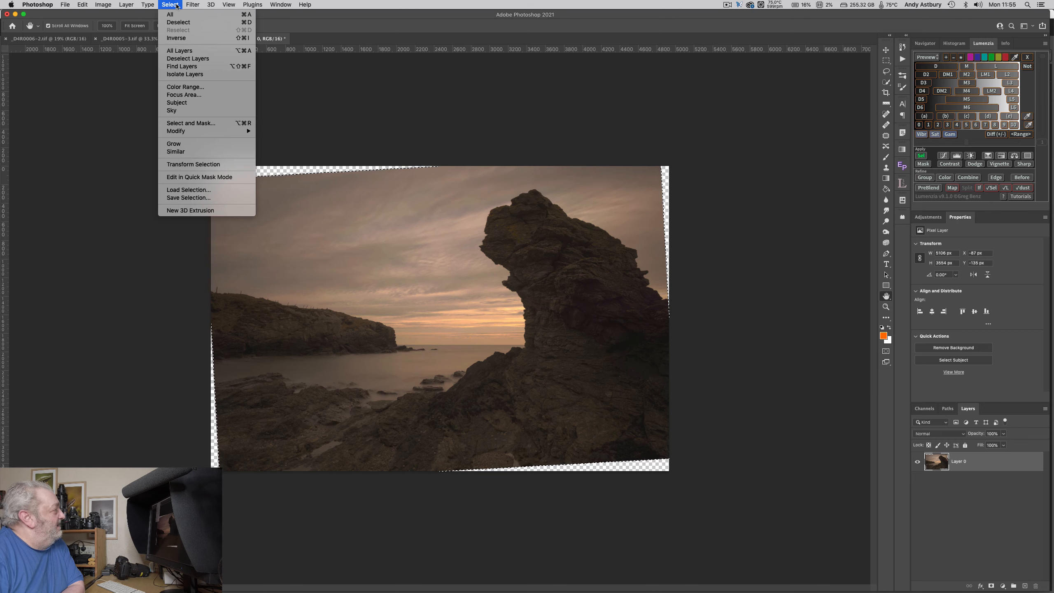
{"action": "left_click", "coordinate": [172, 39]}
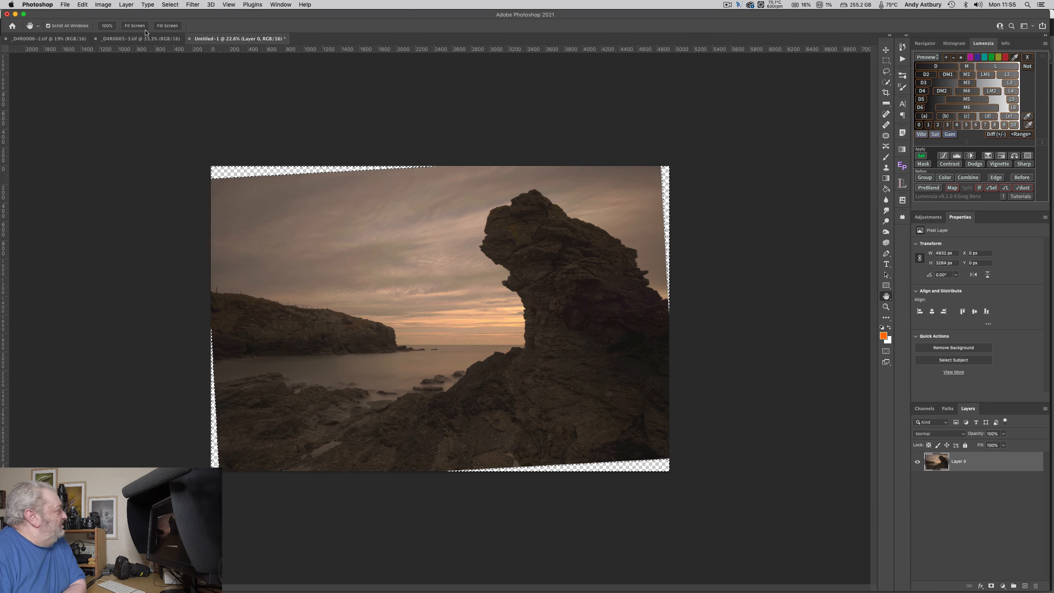
Step: Try Content-Aware Fill on all the transparent edges at once, inspect the lower edge in the preview, and cancel the fill
{"action": "left_click", "coordinate": [82, 5]}
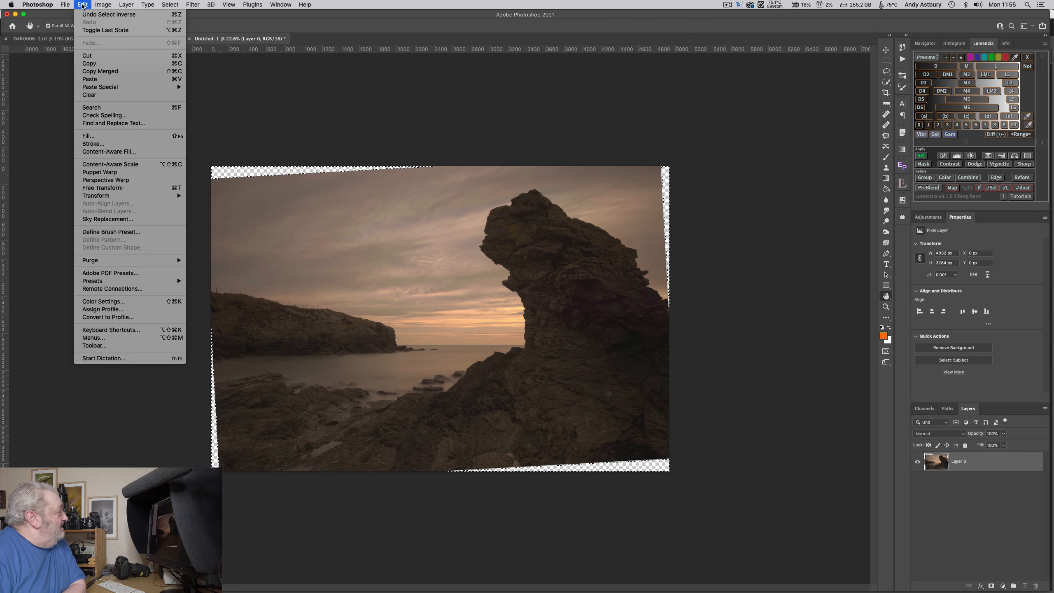
{"action": "left_click", "coordinate": [116, 152]}
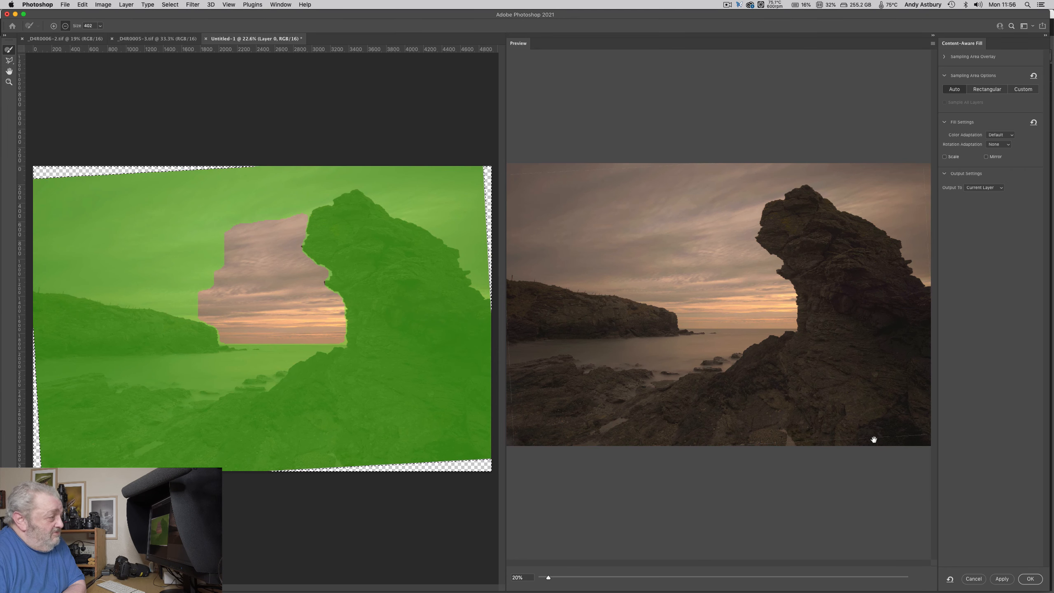
{"action": "left_click", "coordinate": [629, 578]}
{"action": "left_click_drag", "start_coordinate": [711, 505], "coordinate": [571, 180]}
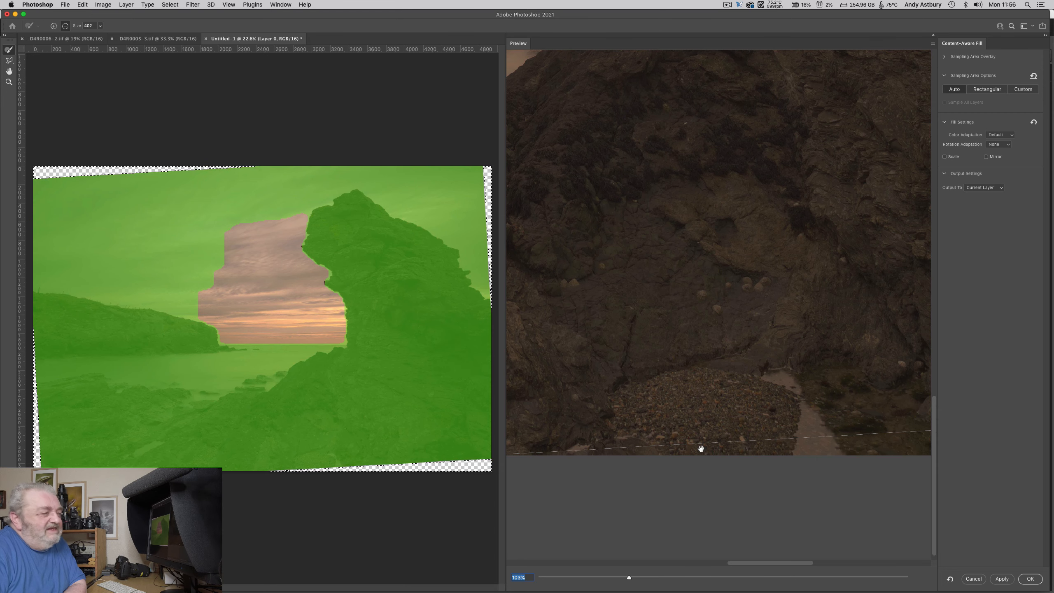
{"action": "left_click", "coordinate": [969, 580]}
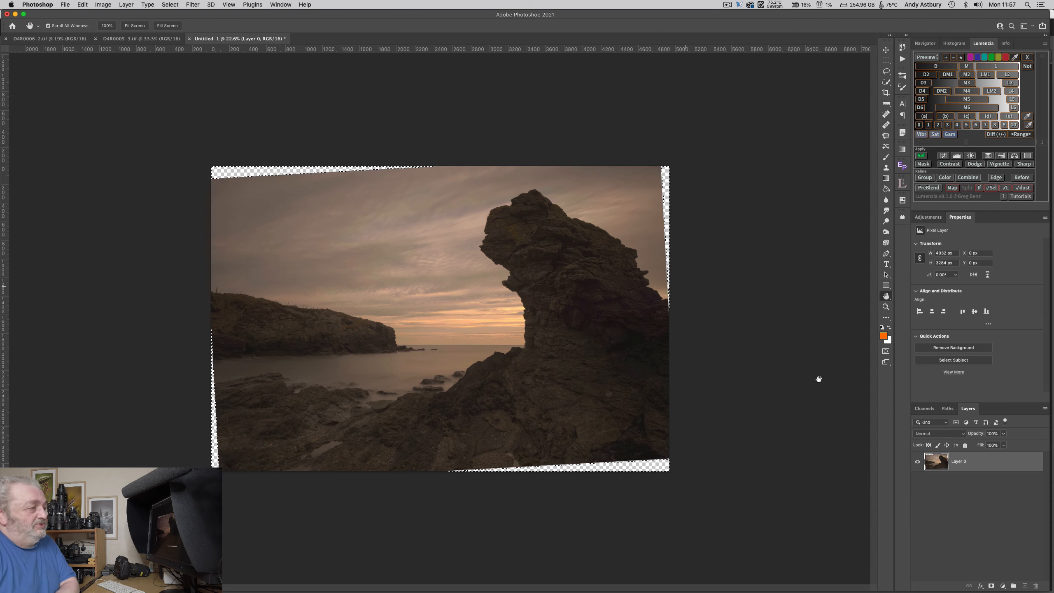
Step: Undo the selection inversion and deselect everything
{"action": "right_click", "coordinate": [937, 459]}
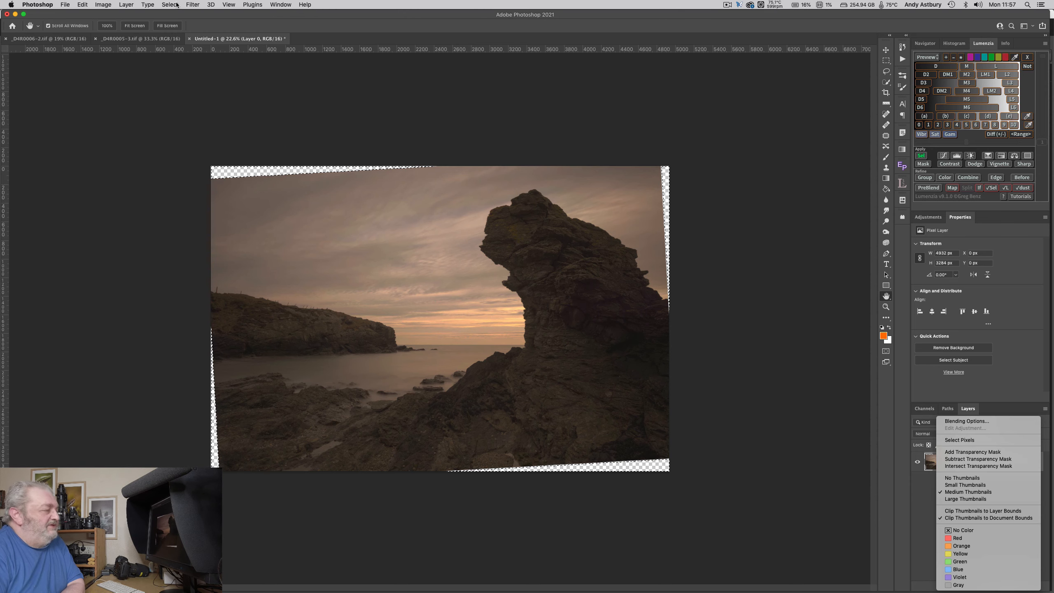
{"action": "left_click", "coordinate": [779, 515]}
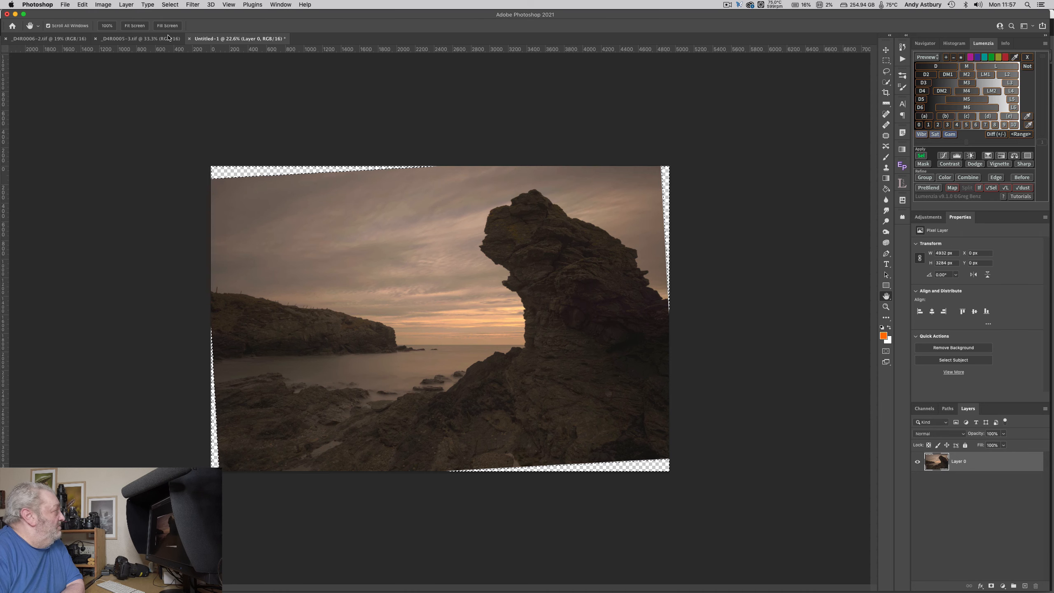
{"action": "left_click", "coordinate": [83, 5]}
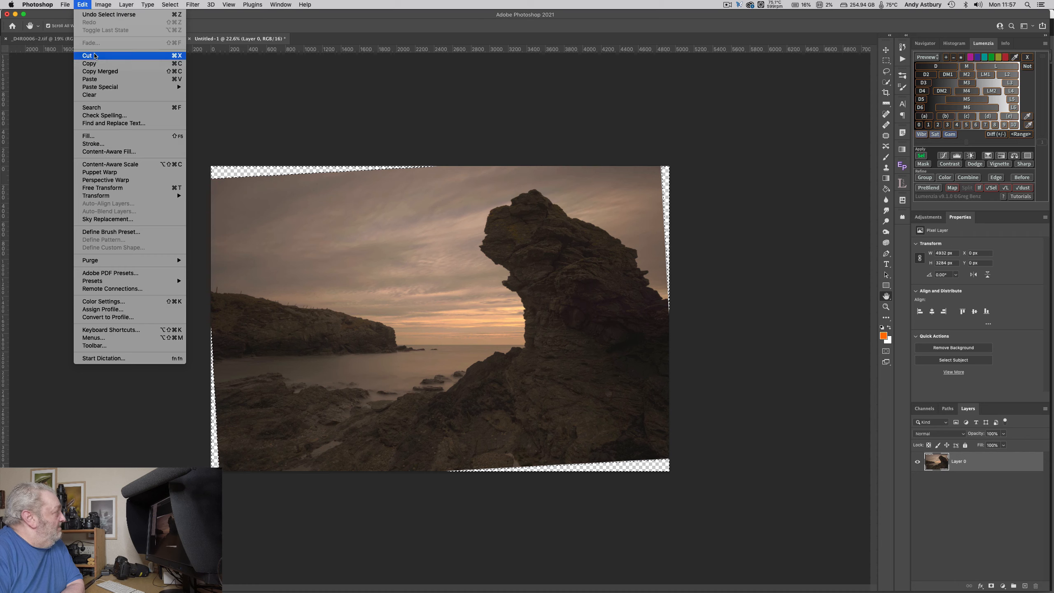
{"action": "left_click", "coordinate": [95, 15]}
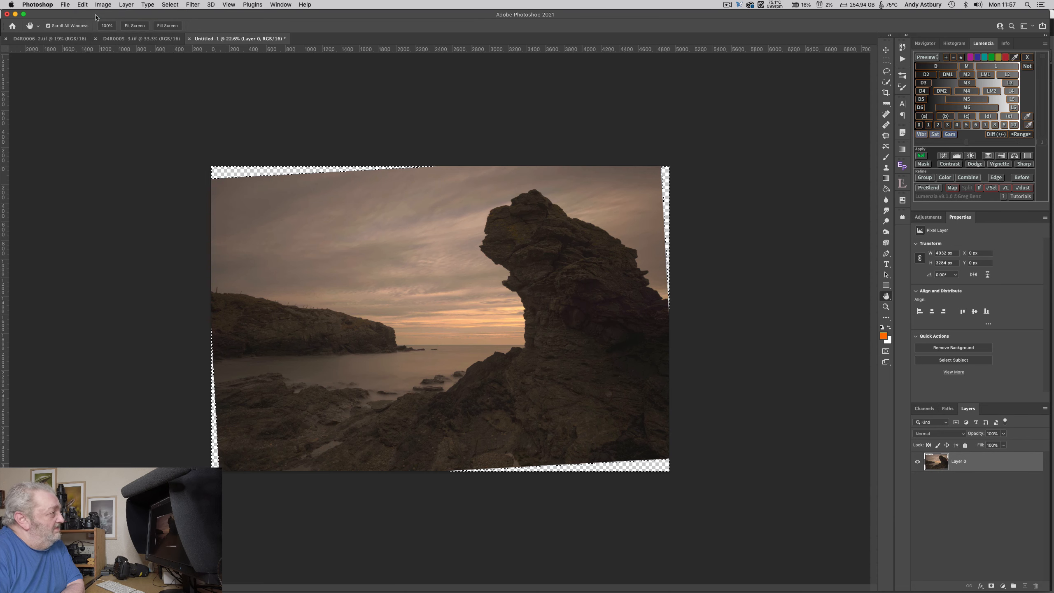
{"action": "left_click", "coordinate": [170, 5]}
{"action": "left_click", "coordinate": [172, 22]}
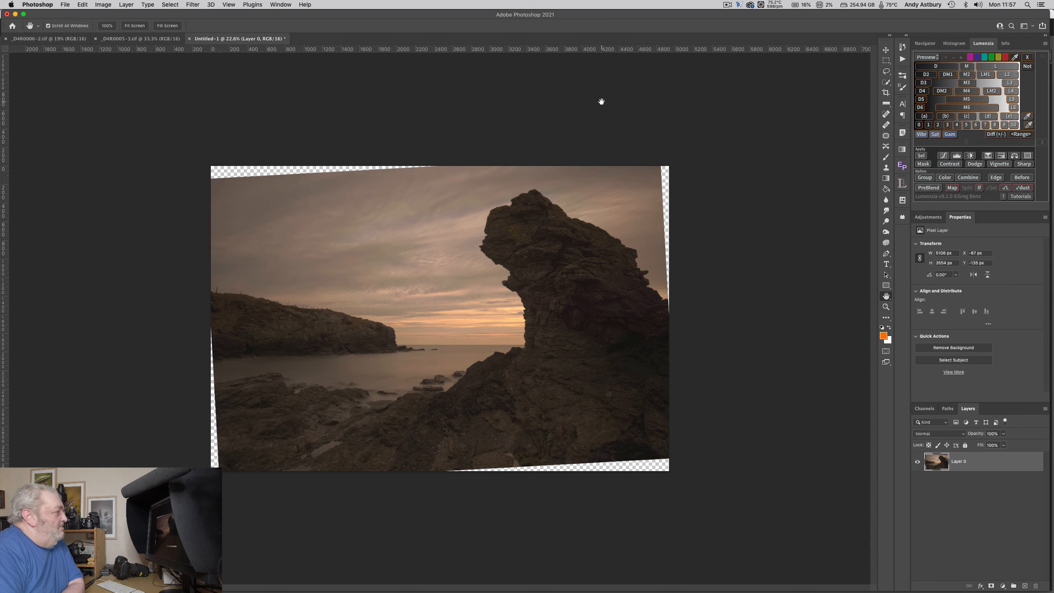
Step: Lasso the transparent wedge along the image's top edge and content-aware fill it onto the current layer
{"action": "left_click", "coordinate": [886, 71]}
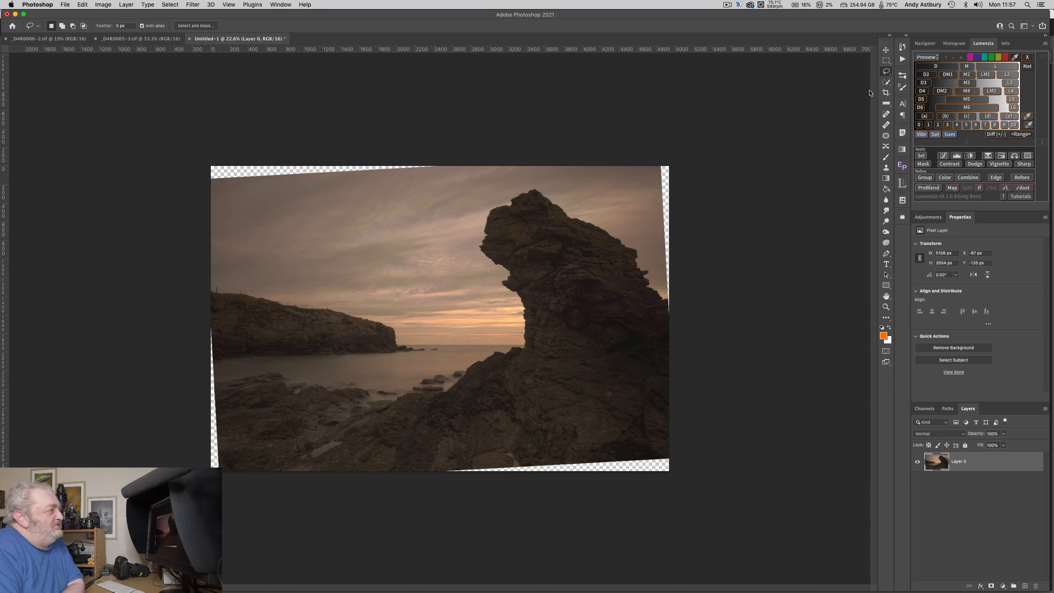
{"action": "mouse_move", "coordinate": [200, 160]}
{"action": "left_mouse_down"}
{"action": "mouse_move", "coordinate": [201, 190]}
{"action": "mouse_move", "coordinate": [243, 197]}
{"action": "mouse_move", "coordinate": [397, 174]}
{"action": "left_mouse_up"}
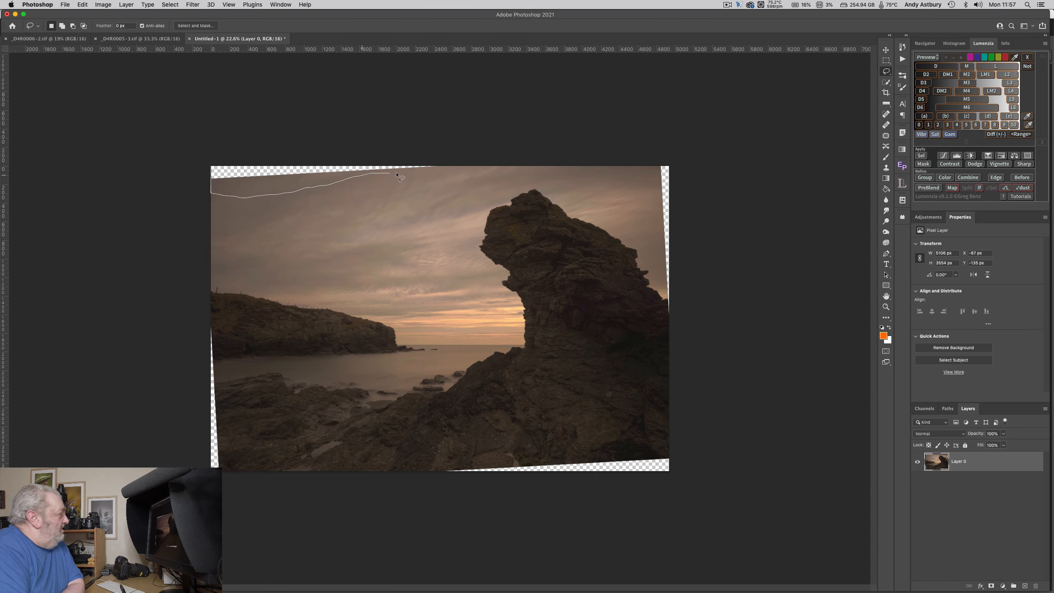
{"action": "left_click_drag", "start_coordinate": [471, 163], "coordinate": [294, 140]}
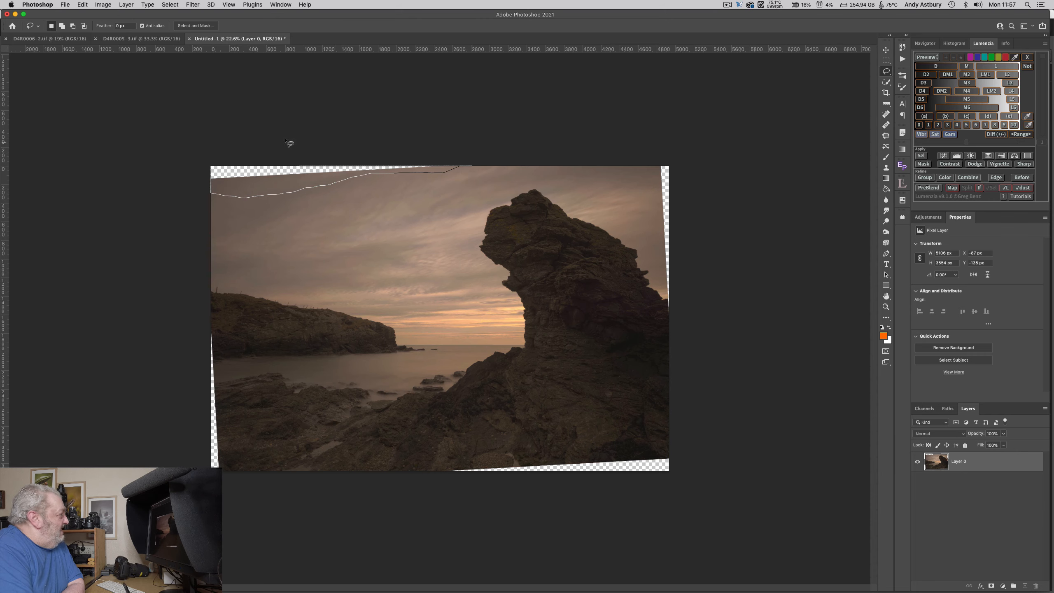
{"action": "left_click_drag", "start_coordinate": [202, 147], "coordinate": [195, 148]}
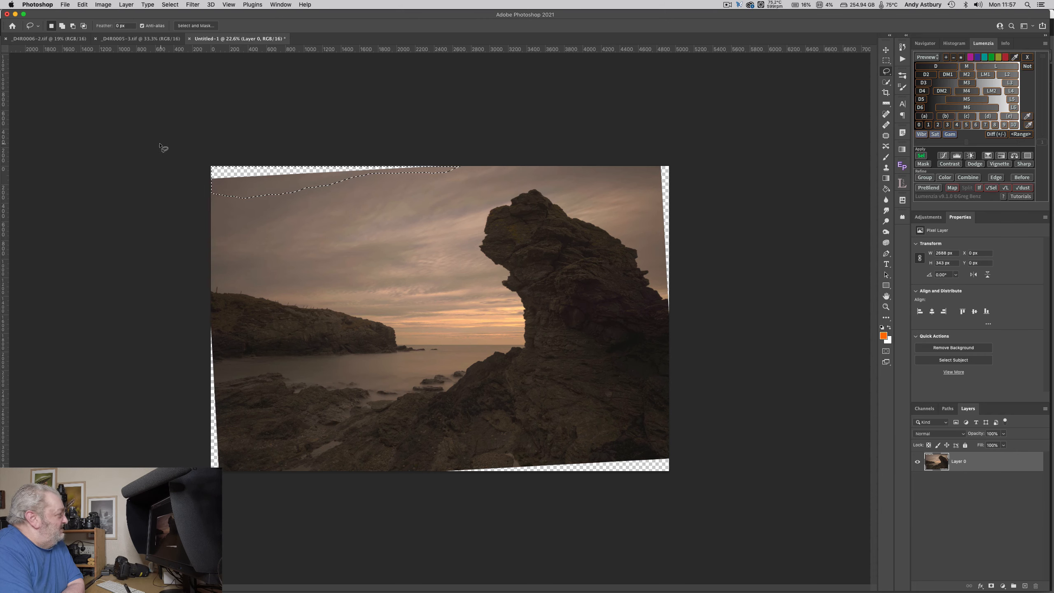
{"action": "left_click", "coordinate": [82, 4]}
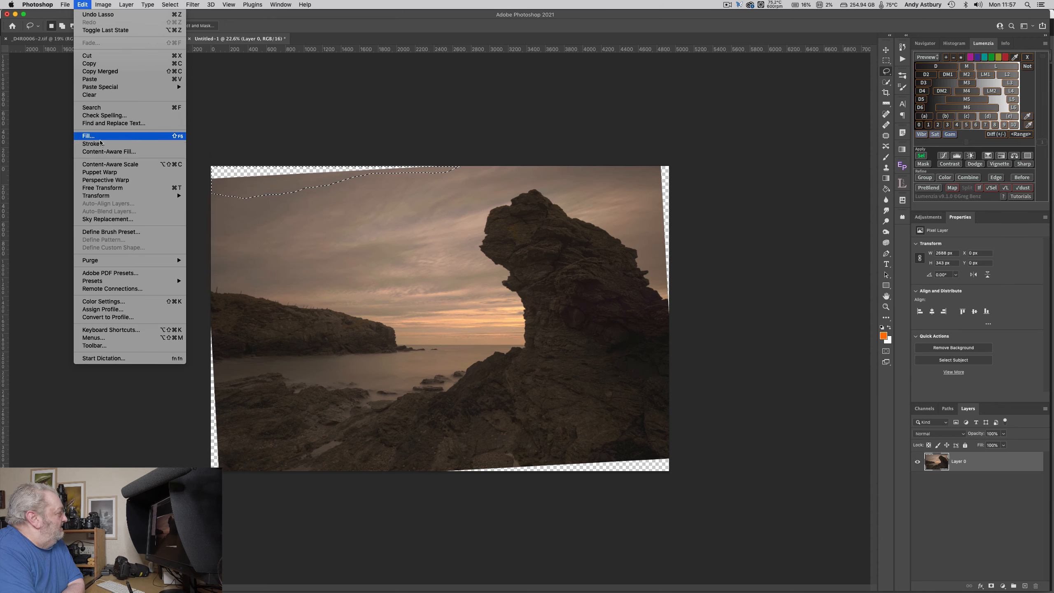
{"action": "key", "text": "Escape"}
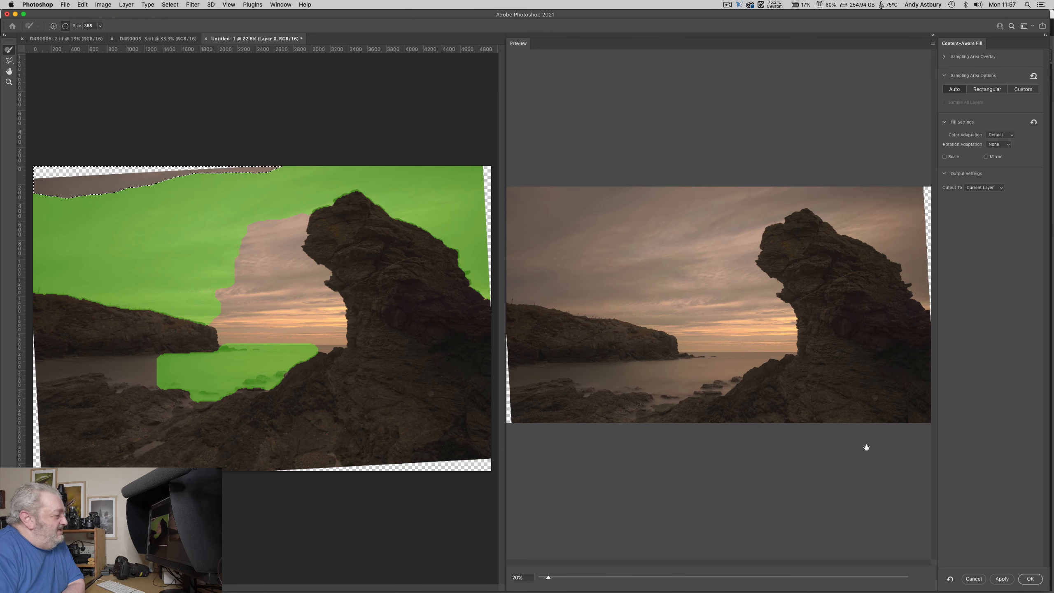
{"action": "left_click", "coordinate": [1030, 579]}
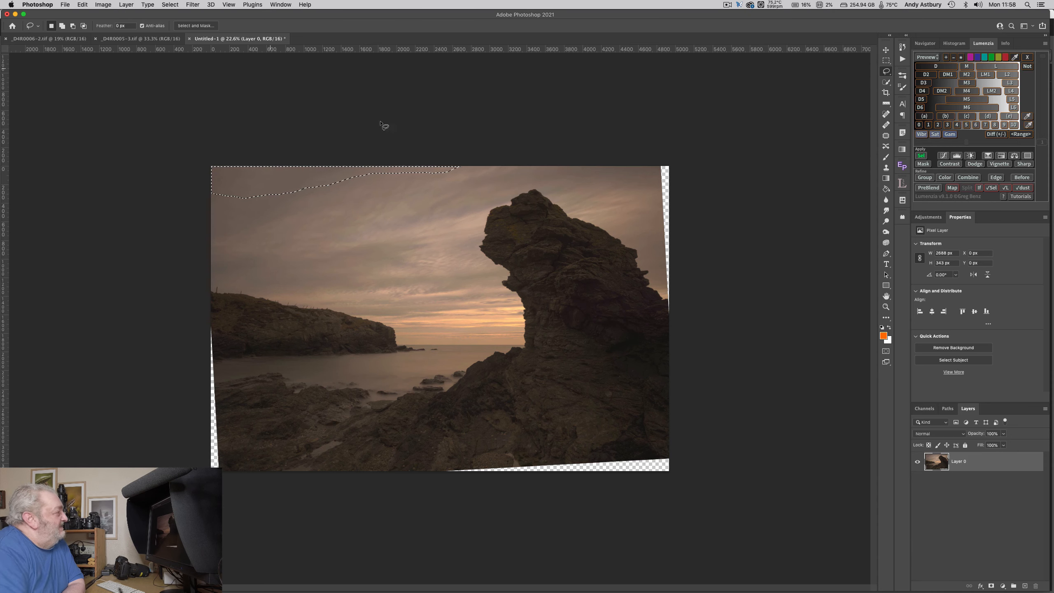
Step: Lasso the transparent strip along the image's right edge and content-aware fill it onto the current layer
{"action": "left_click_drag", "start_coordinate": [655, 162], "coordinate": [653, 160]}
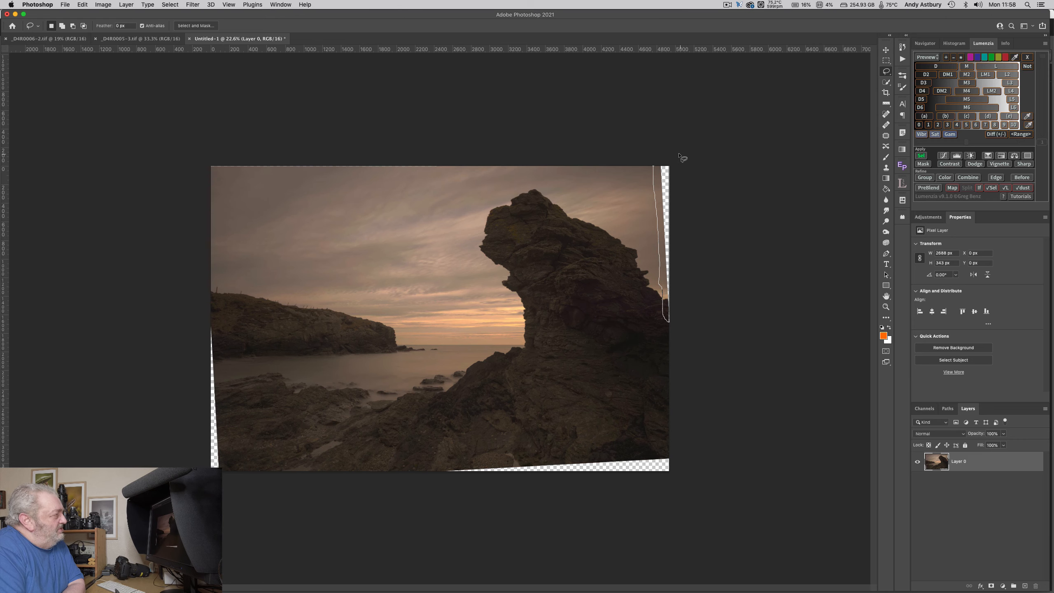
{"action": "left_click_drag", "start_coordinate": [651, 155], "coordinate": [652, 158]}
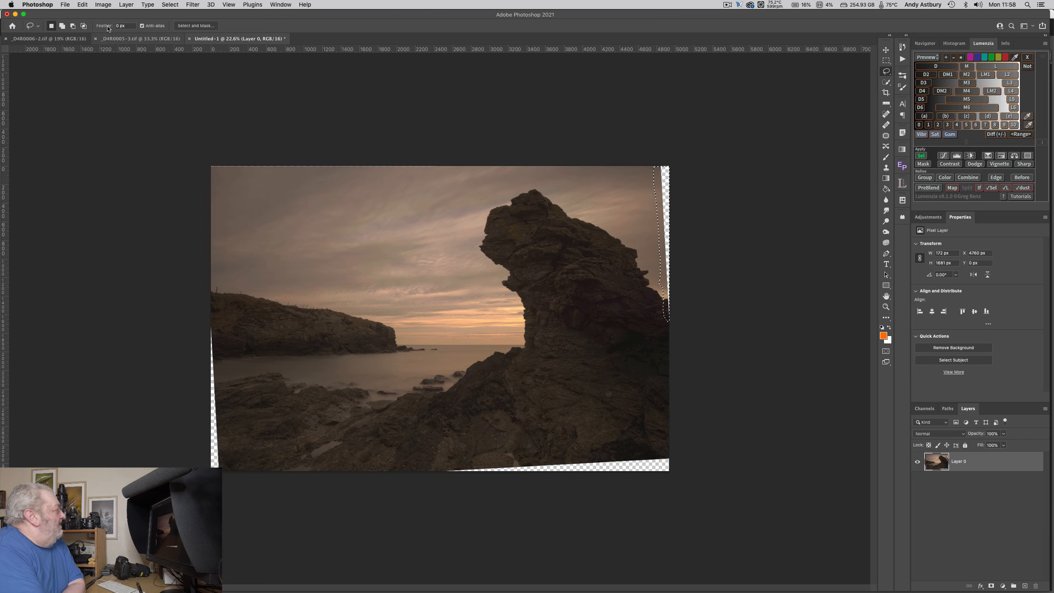
{"action": "left_click", "coordinate": [82, 4]}
{"action": "left_click", "coordinate": [92, 151]}
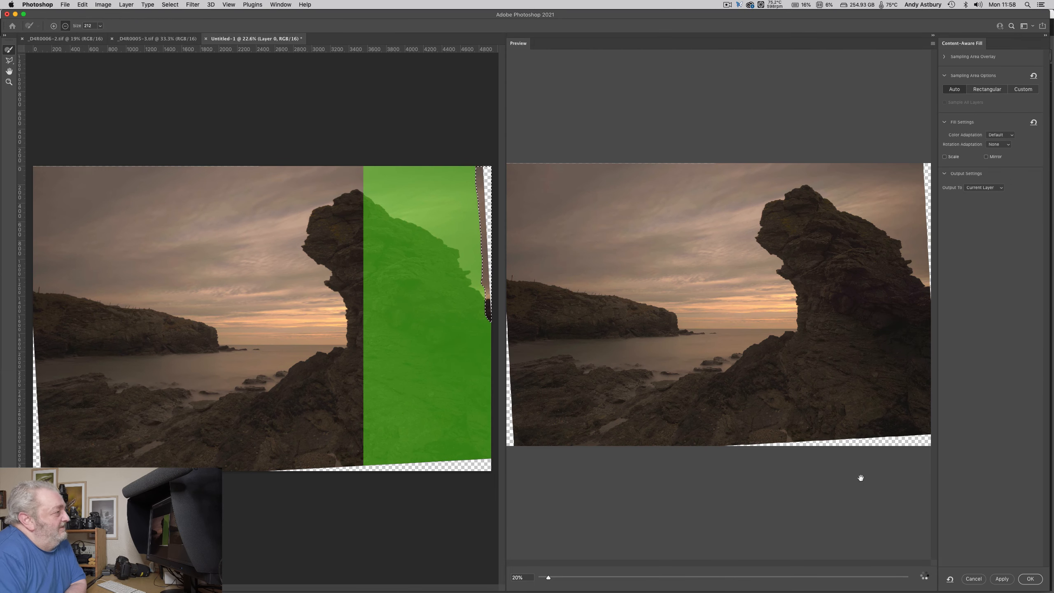
{"action": "scroll", "coordinate": [866, 295], "scroll_direction": "up", "scroll_amount": 3}
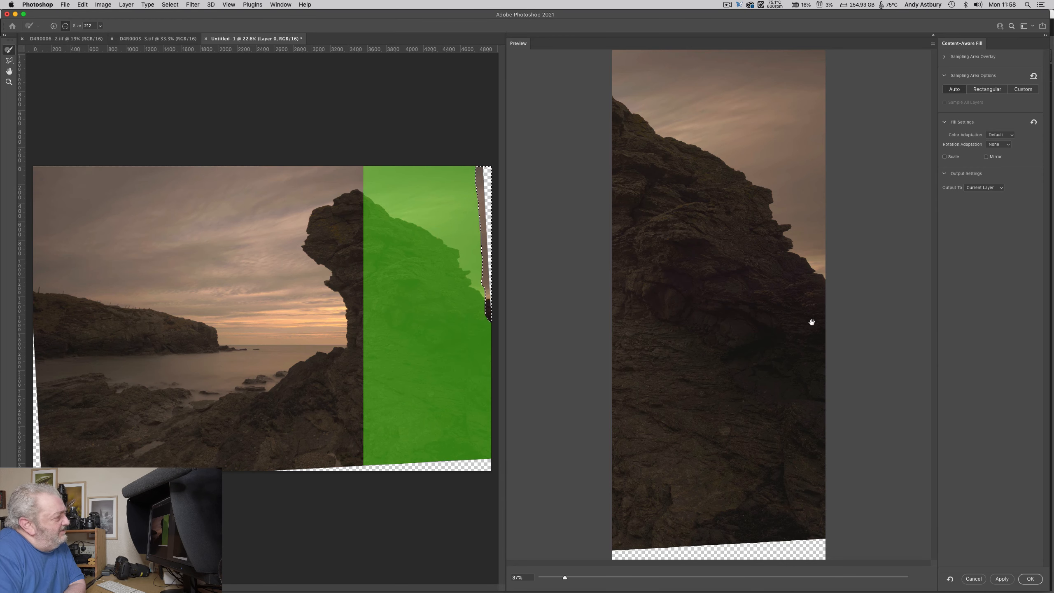
{"action": "left_click", "coordinate": [1030, 579]}
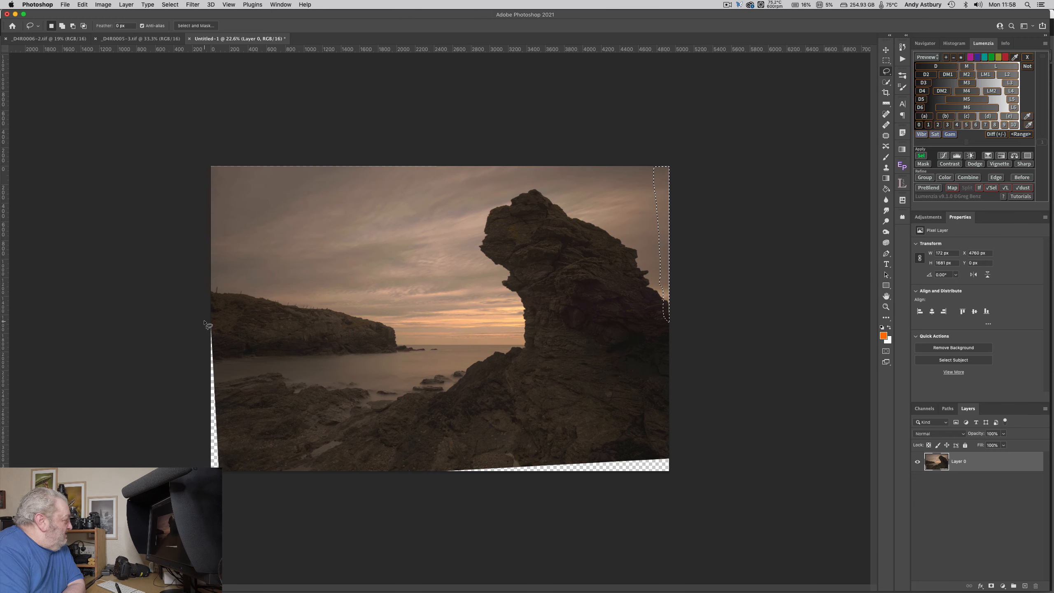
Step: Lasso the transparent strip along the image's left edge, content-aware fill it onto the current layer, and deselect
{"action": "mouse_move", "coordinate": [207, 325]}
{"action": "left_mouse_down"}
{"action": "mouse_move", "coordinate": [211, 465]}
{"action": "mouse_move", "coordinate": [224, 429]}
{"action": "mouse_move", "coordinate": [219, 336]}
{"action": "mouse_move", "coordinate": [204, 337]}
{"action": "mouse_move", "coordinate": [201, 357]}
{"action": "left_mouse_up"}
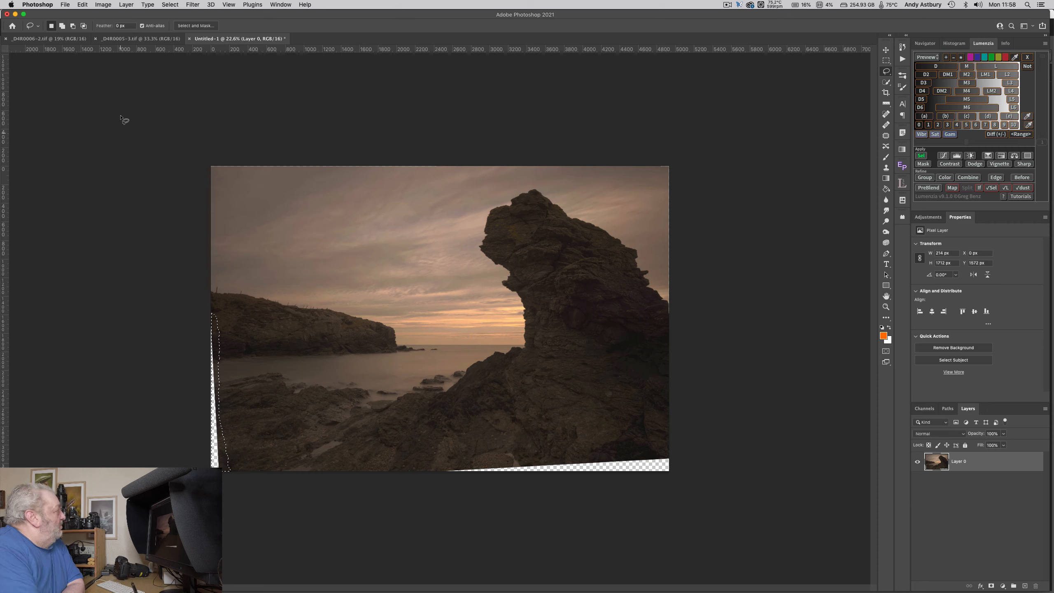
{"action": "left_click", "coordinate": [85, 5]}
{"action": "left_click", "coordinate": [110, 213]}
{"action": "left_click", "coordinate": [77, 6]}
{"action": "left_click", "coordinate": [78, 6]}
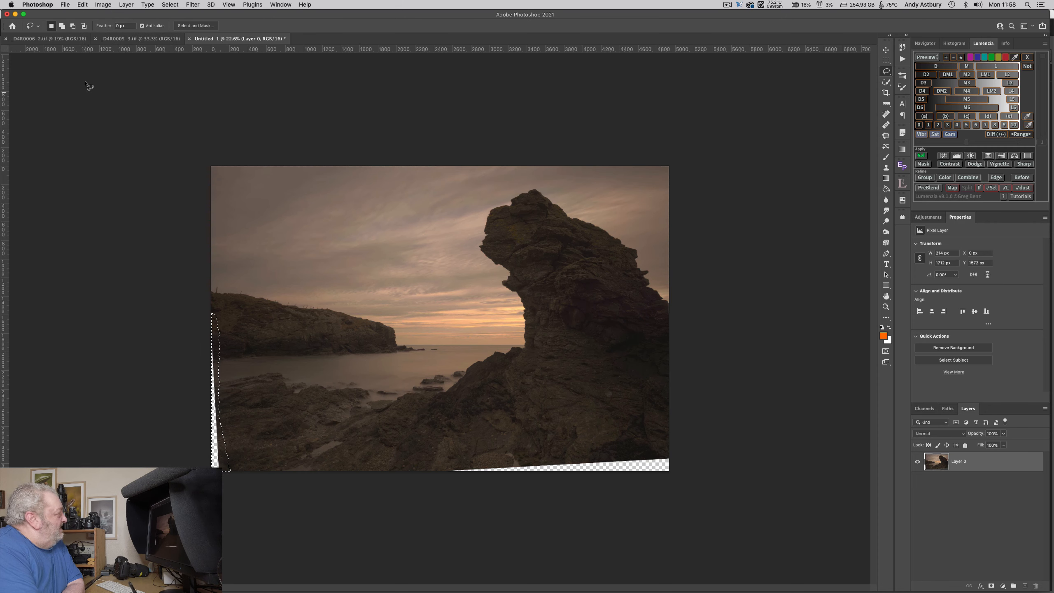
{"action": "left_click", "coordinate": [84, 5]}
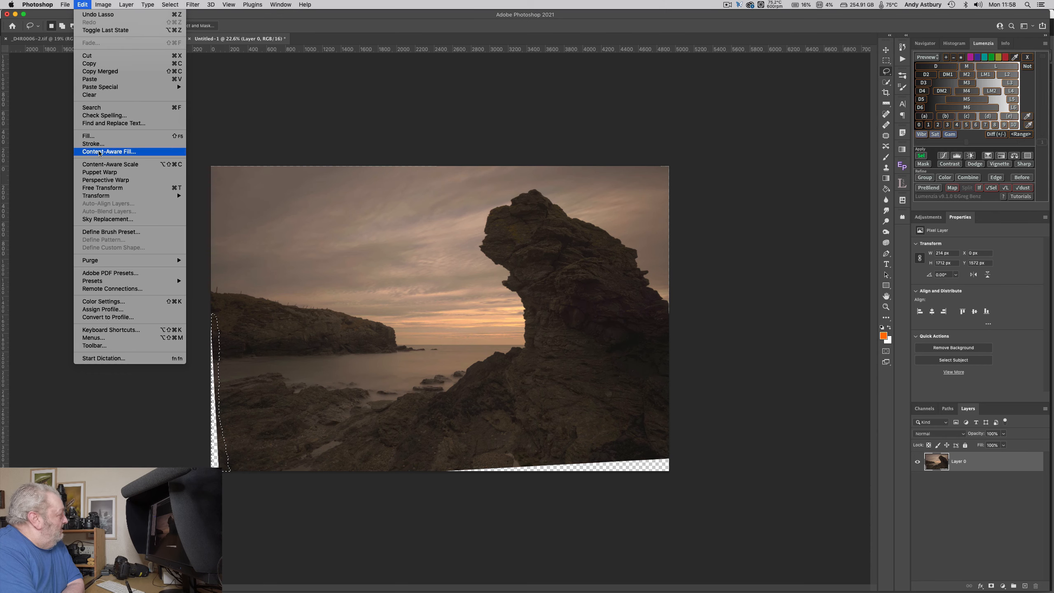
{"action": "left_click", "coordinate": [92, 153]}
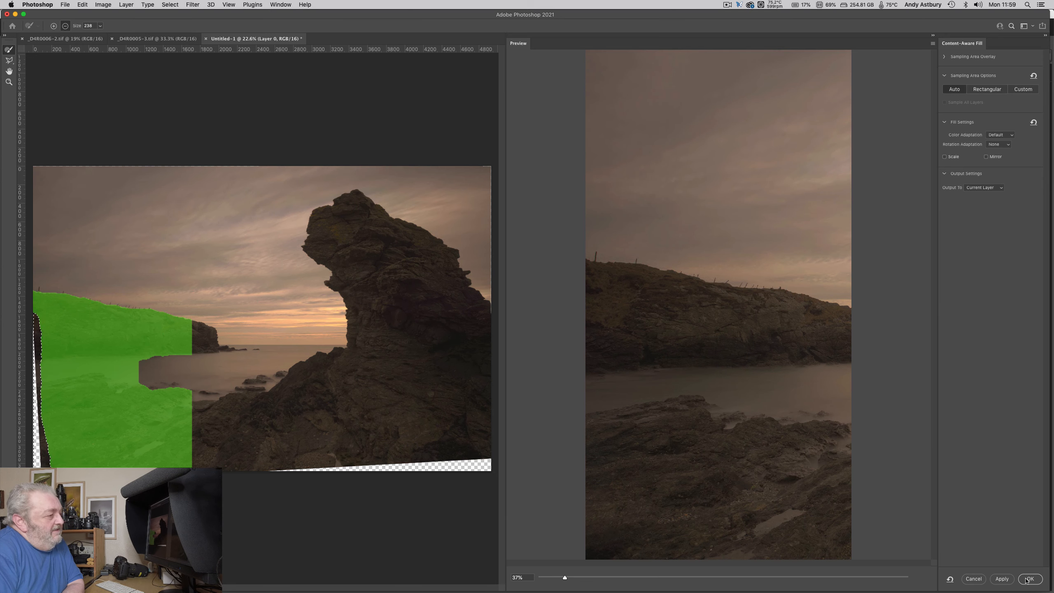
{"action": "key", "text": "Return"}
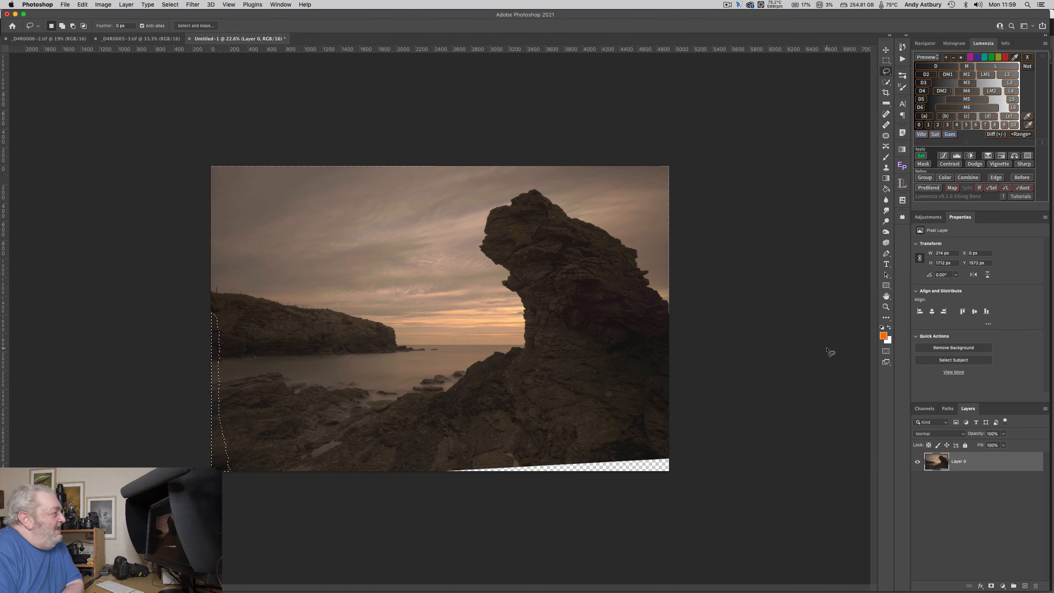
{"action": "left_click", "coordinate": [170, 5]}
{"action": "left_click", "coordinate": [170, 5]}
{"action": "left_click", "coordinate": [170, 5]}
{"action": "left_click", "coordinate": [178, 22]}
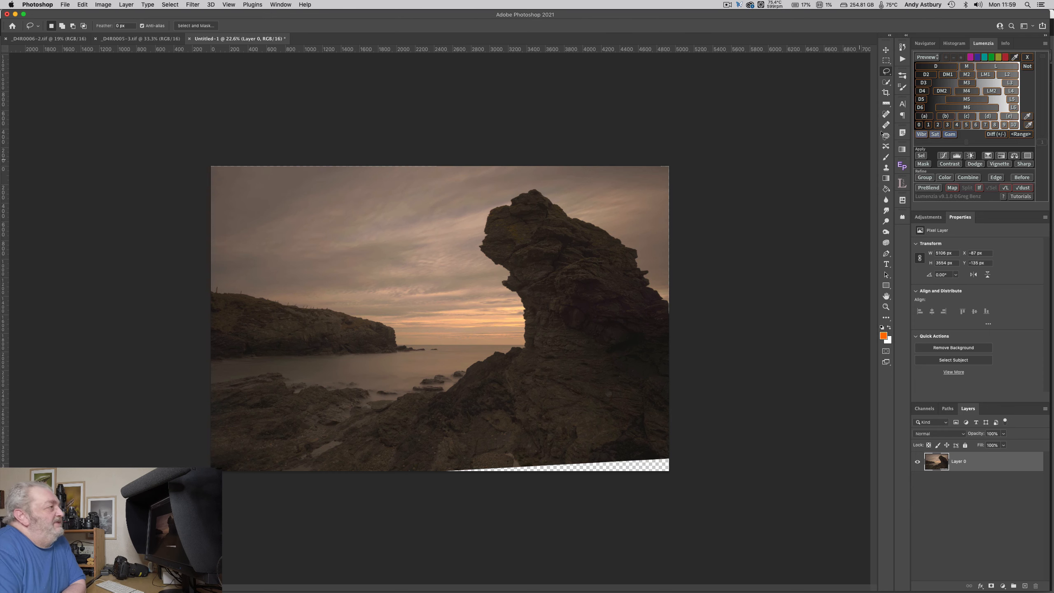
Step: Crop the image to 16:9 at full width, shifting it down in the frame so the horizon sits near the lower-third line
{"action": "left_click", "coordinate": [885, 93]}
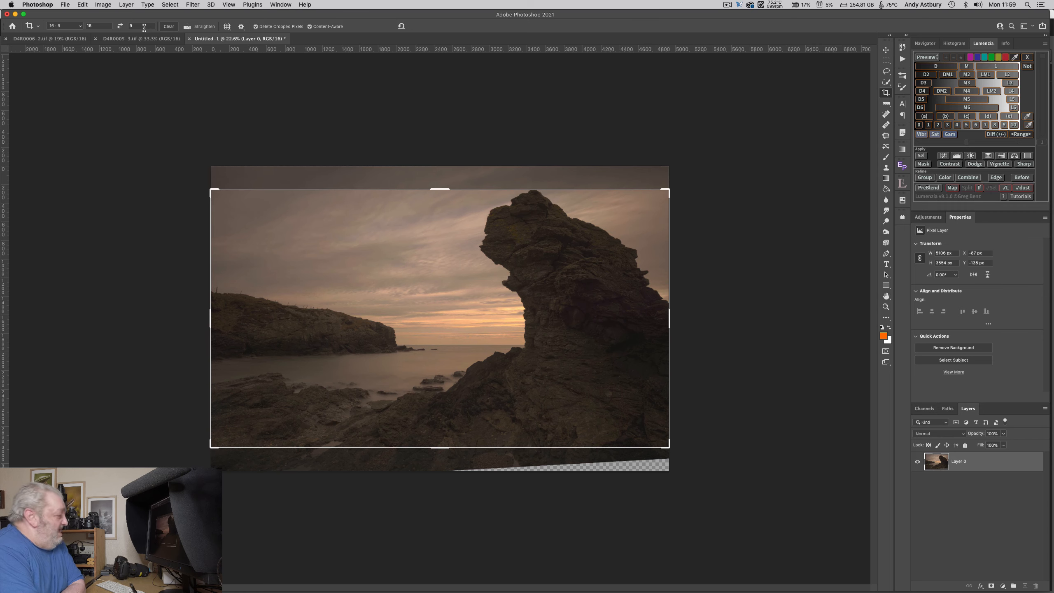
{"action": "key", "text": "Down"}
{"action": "key", "text": "Down"}
{"action": "key", "text": "Down"}
{"action": "key", "text": "Down"}
{"action": "key", "text": "Down"}
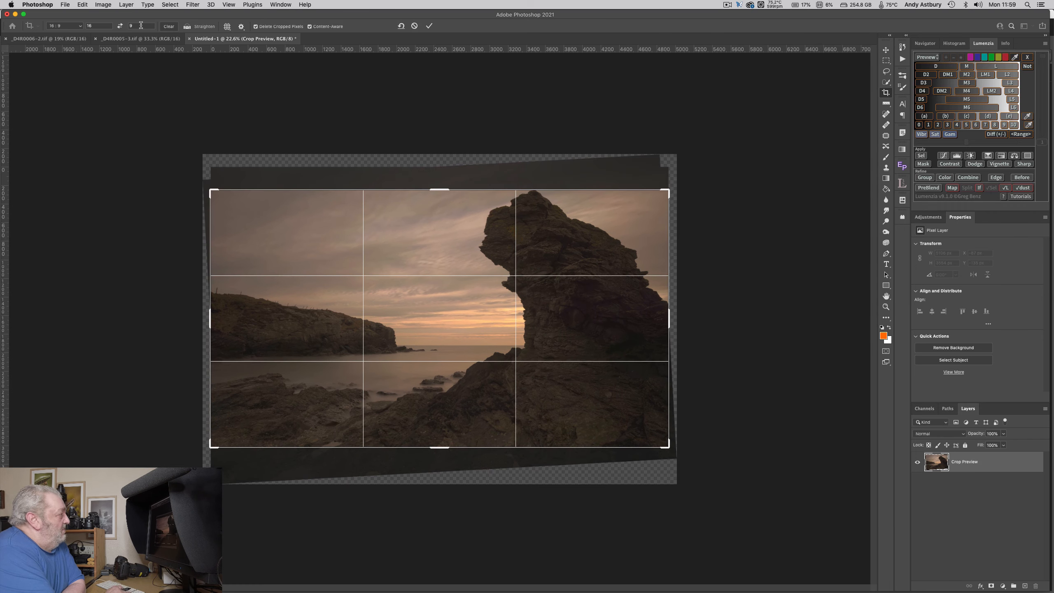
{"action": "key", "text": "Down"}
{"action": "key", "text": "Down"}
{"action": "key", "text": "Down"}
{"action": "key", "text": "Down"}
{"action": "key", "text": "Down"}
{"action": "key", "text": "Down"}
{"action": "key", "text": "Down"}
{"action": "key", "text": "Down"}
{"action": "key", "text": "Down"}
{"action": "key", "text": "Down"}
{"action": "key", "text": "Down"}
{"action": "key", "text": "Down"}
{"action": "key", "text": "Down"}
{"action": "key", "text": "Down"}
{"action": "key", "text": "Down"}
{"action": "key", "text": "Down"}
{"action": "key", "text": "Down"}
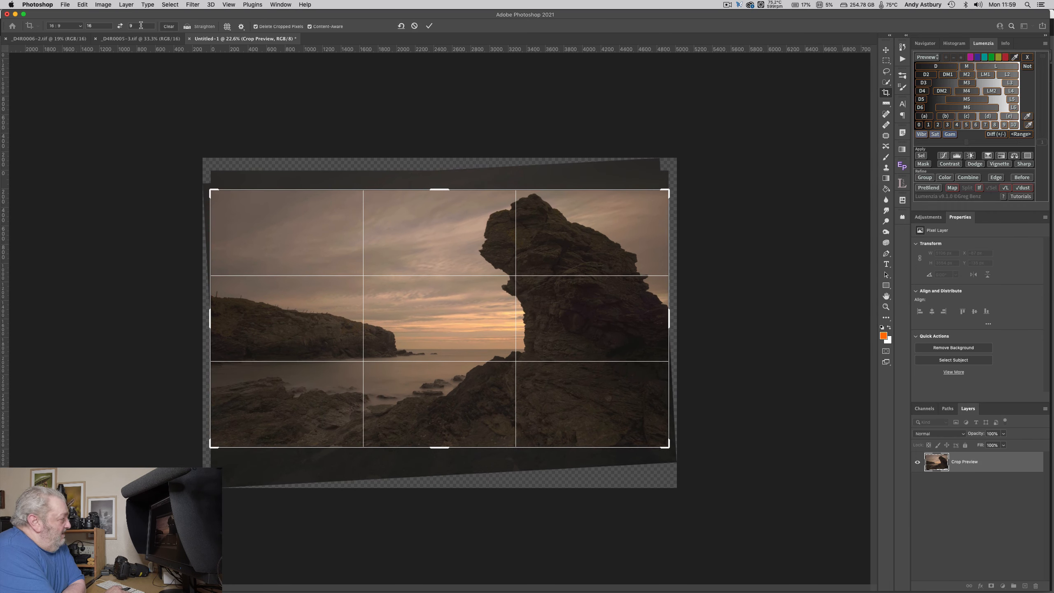
{"action": "key", "text": "Down"}
{"action": "key", "text": "Down"}
{"action": "key", "text": "Down"}
{"action": "key", "text": "Down"}
{"action": "key", "text": "Down"}
{"action": "key", "text": "Down"}
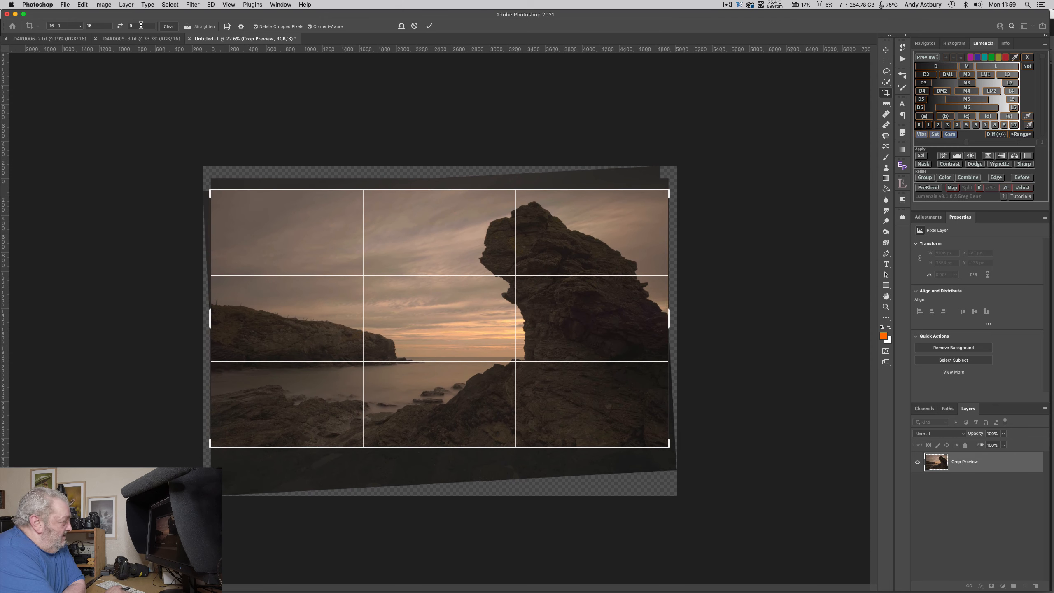
{"action": "key", "text": "Down"}
{"action": "key", "text": "Down"}
{"action": "key", "text": "Down"}
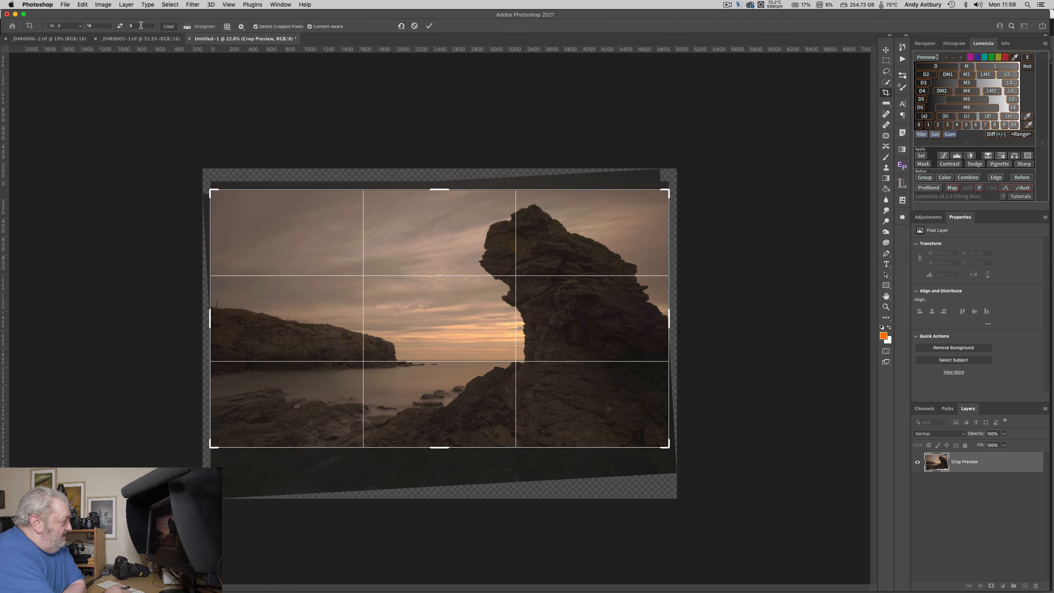
{"action": "key", "text": "Down"}
{"action": "key", "text": "Down"}
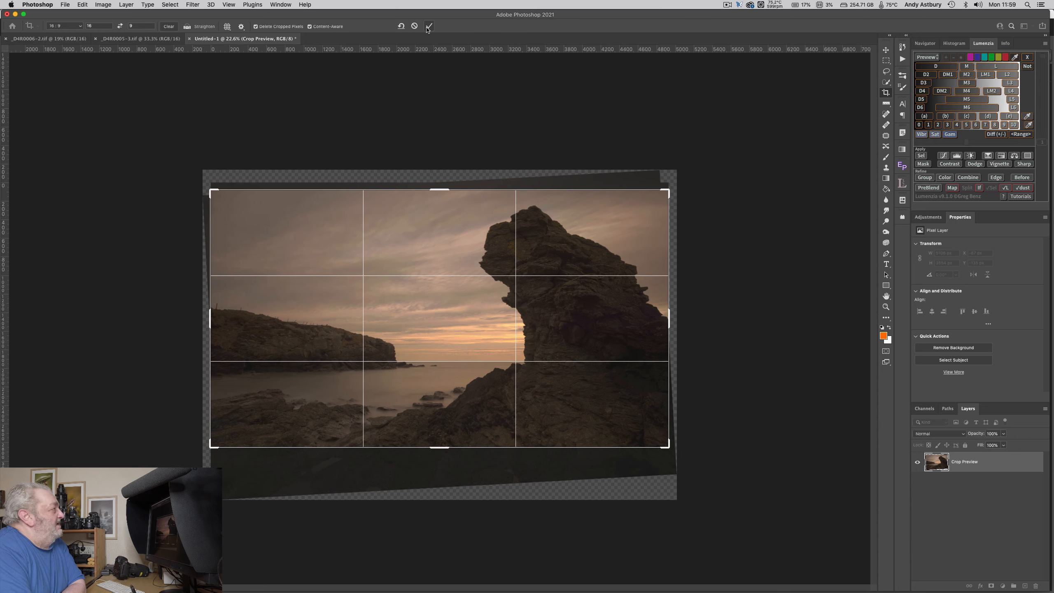
{"action": "key", "text": "Return"}
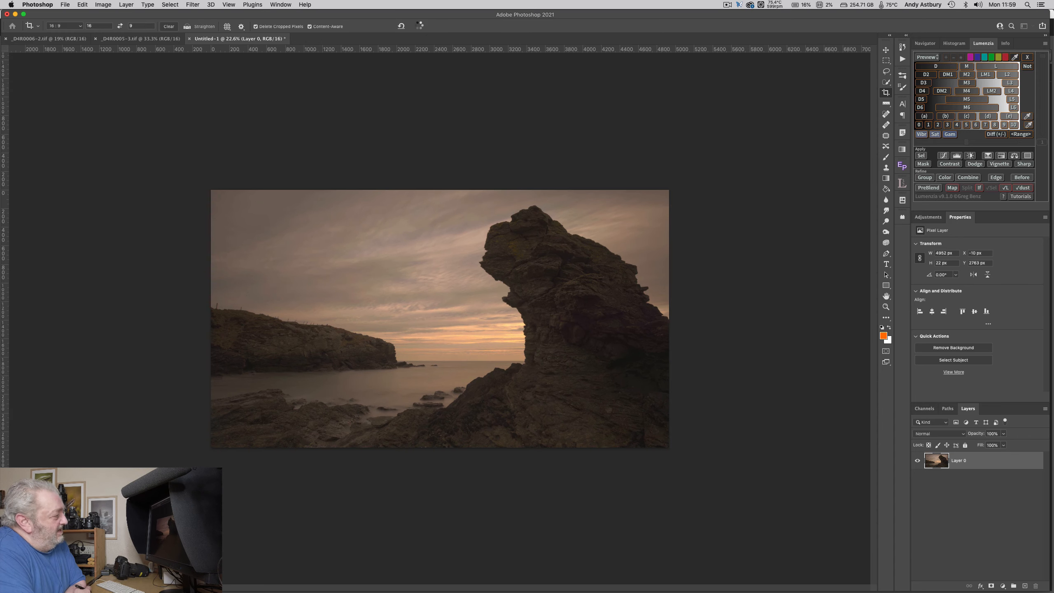